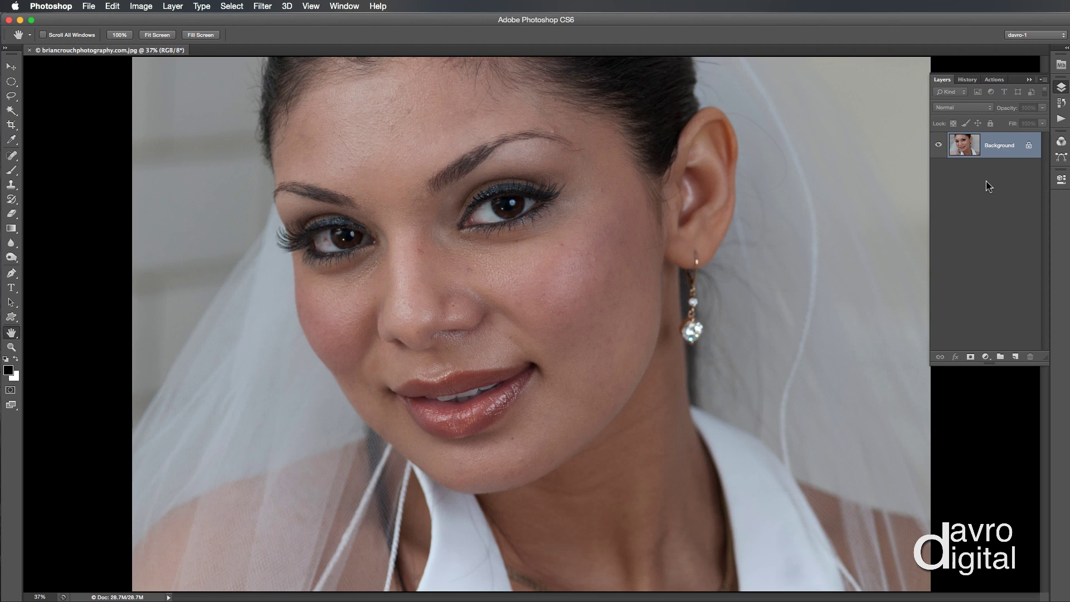
Duplicate the Background layer twice and rename the lower copy Tones.
key("super+j")
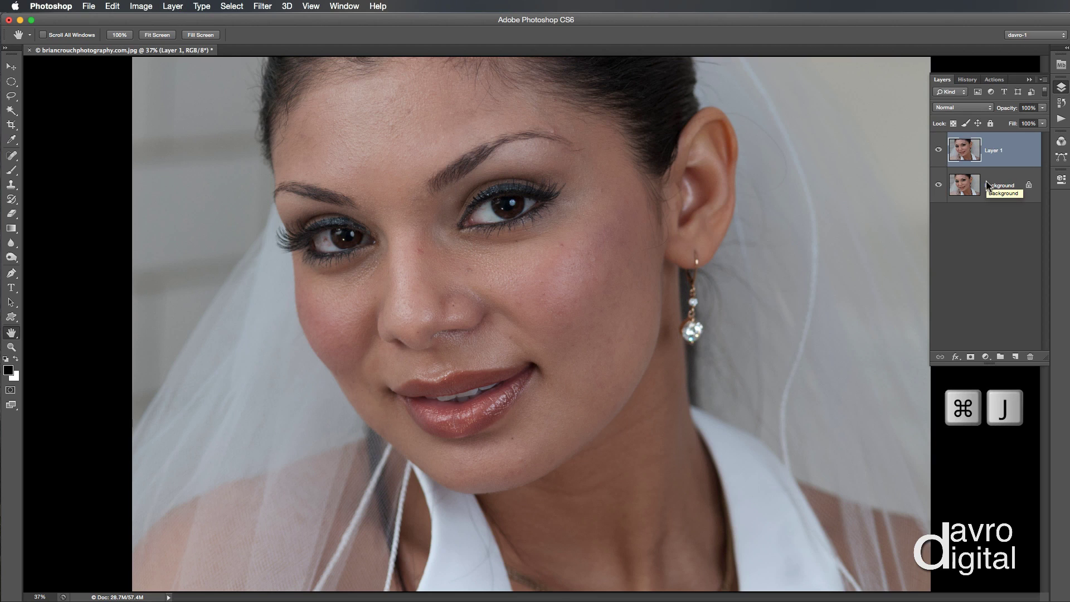
key("super+j")
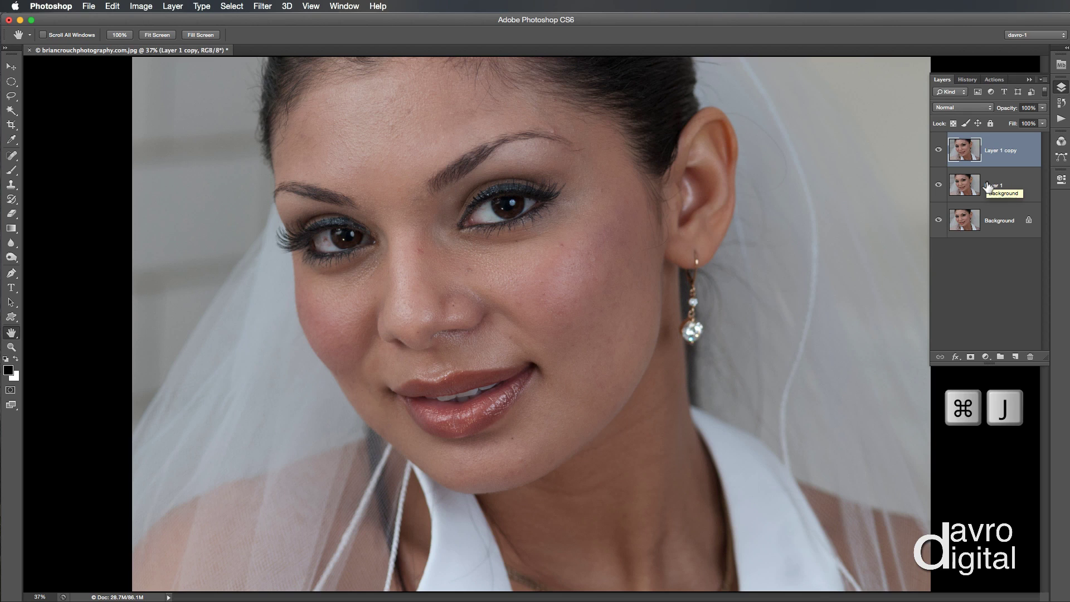
double_click(994, 185)
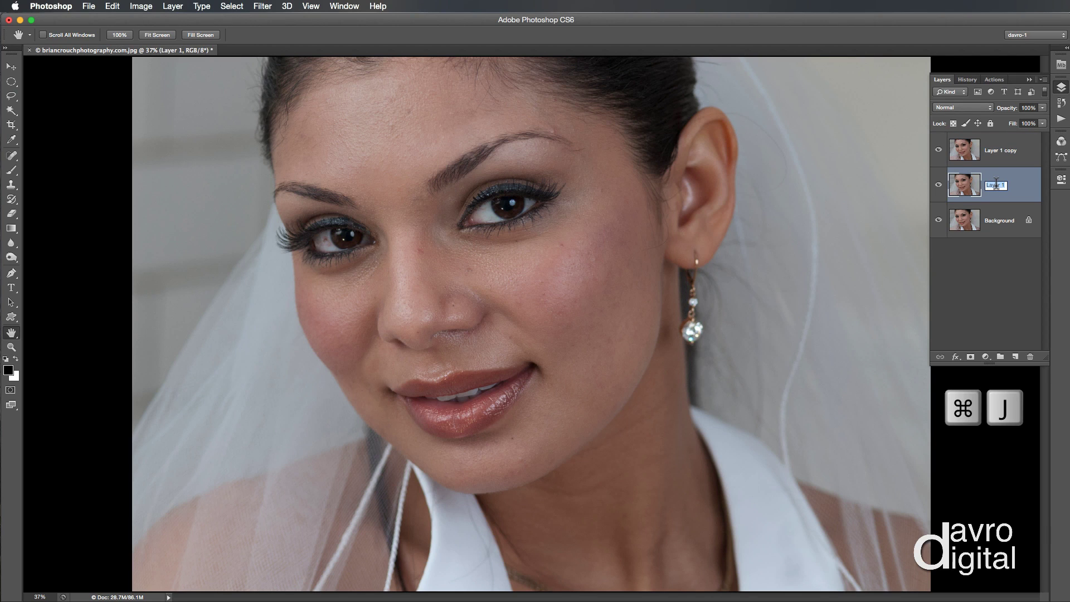
type("Tones")
key("Return")
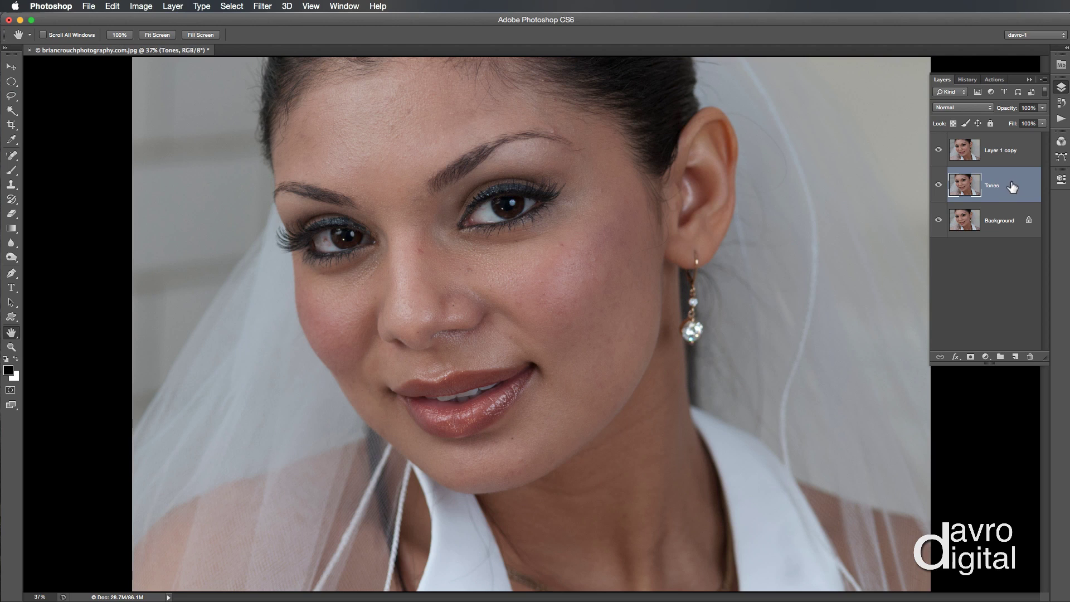
Rename the topmost layer copy Texture.
double_click(1003, 151)
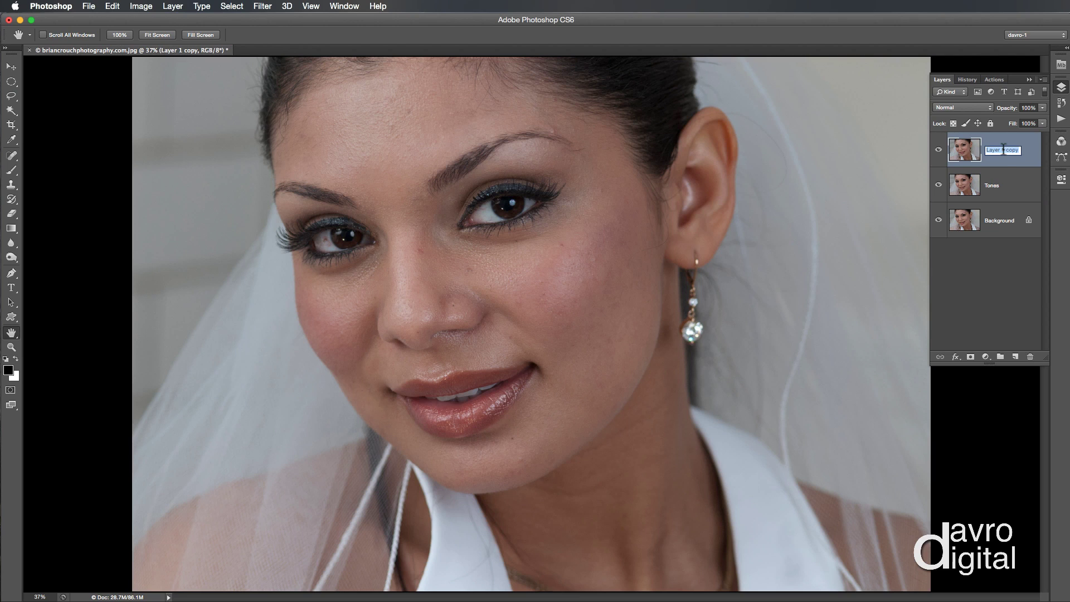
type("Texture")
key("Return")
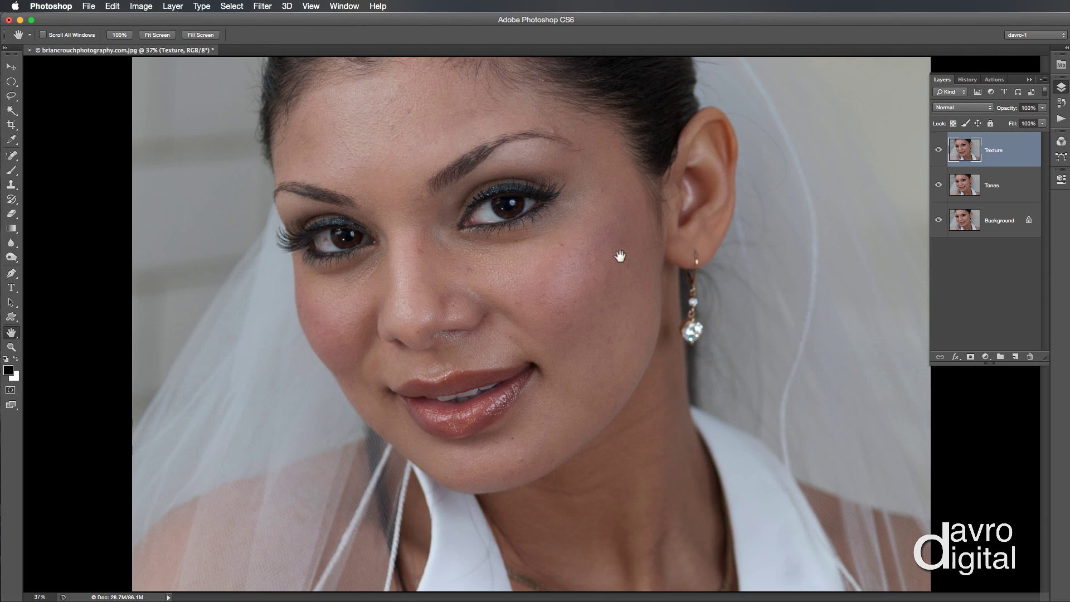
Hide the Texture layer and apply a Gaussian Blur with a 6.6-pixel radius to the Tones layer.
left_click(982, 191)
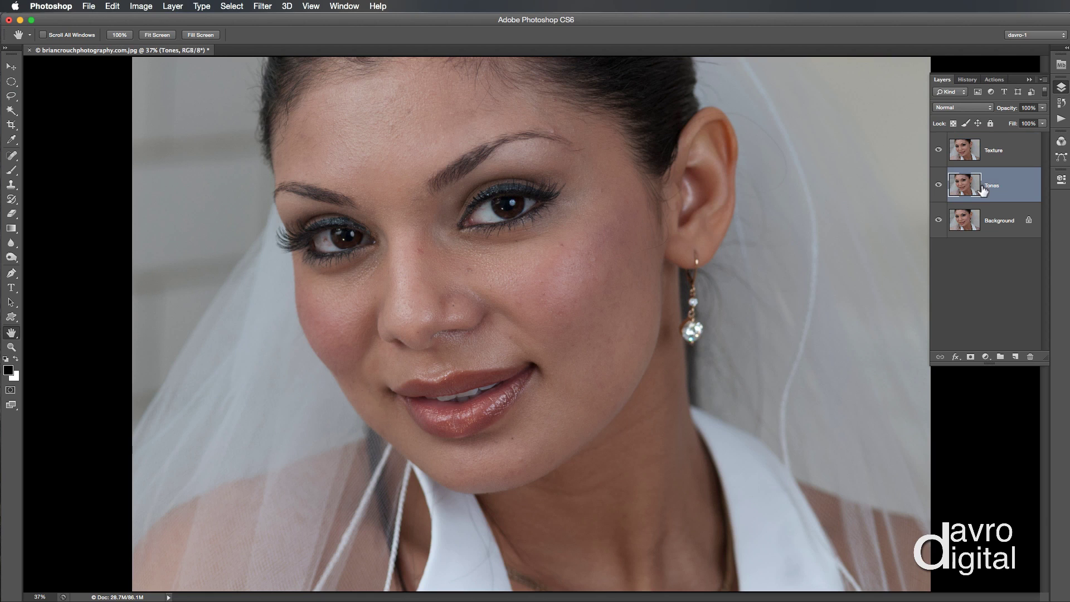
left_click(938, 149)
left_click(264, 6)
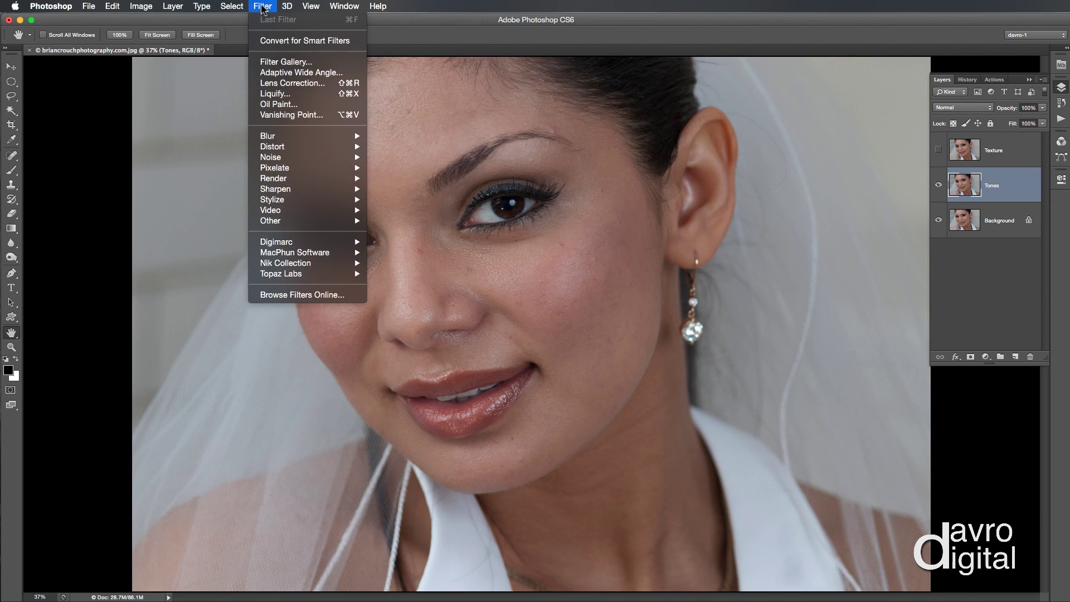
mouse_move(281, 139)
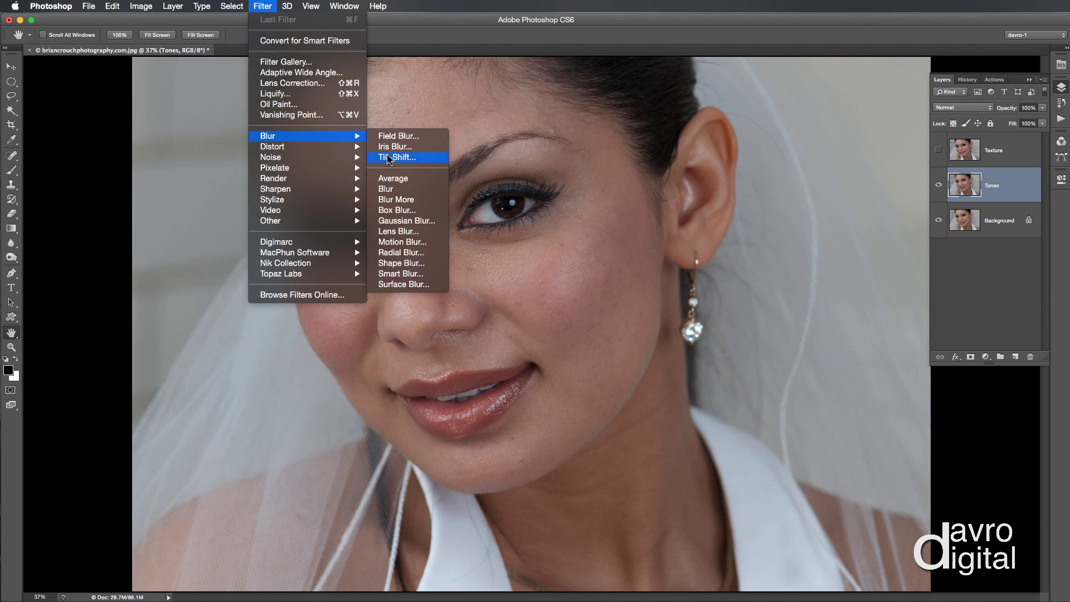
left_click(402, 221)
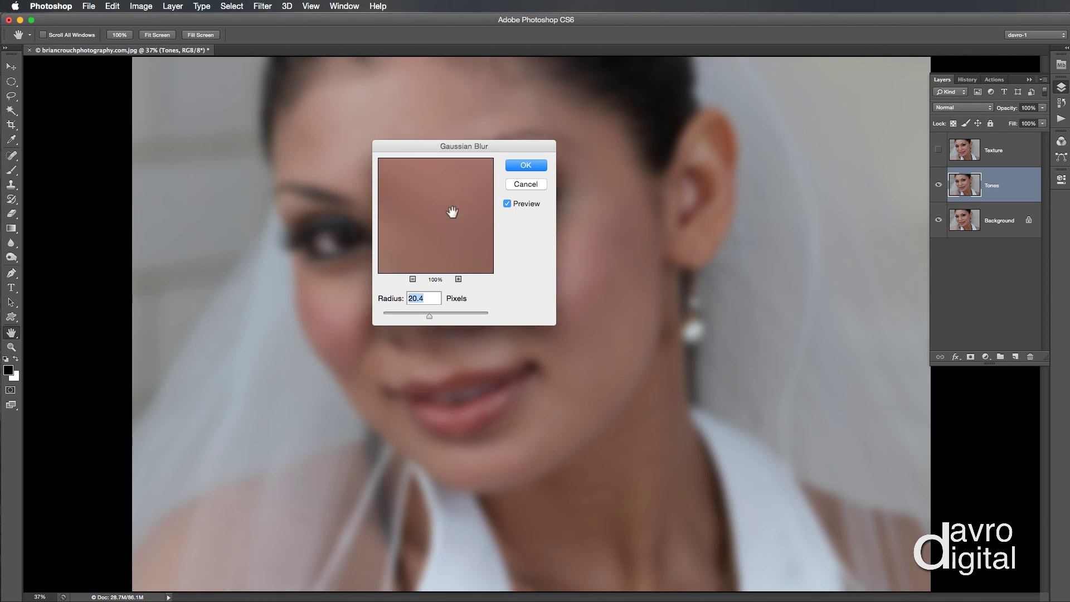
left_click_drag(454, 152, 782, 163)
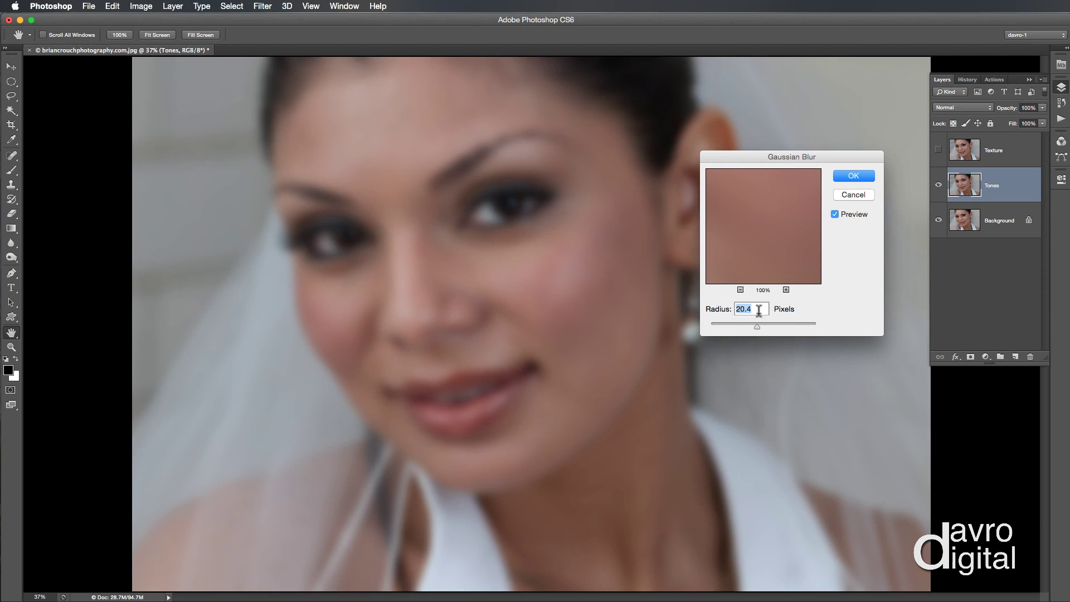
left_click_drag(725, 325, 724, 324)
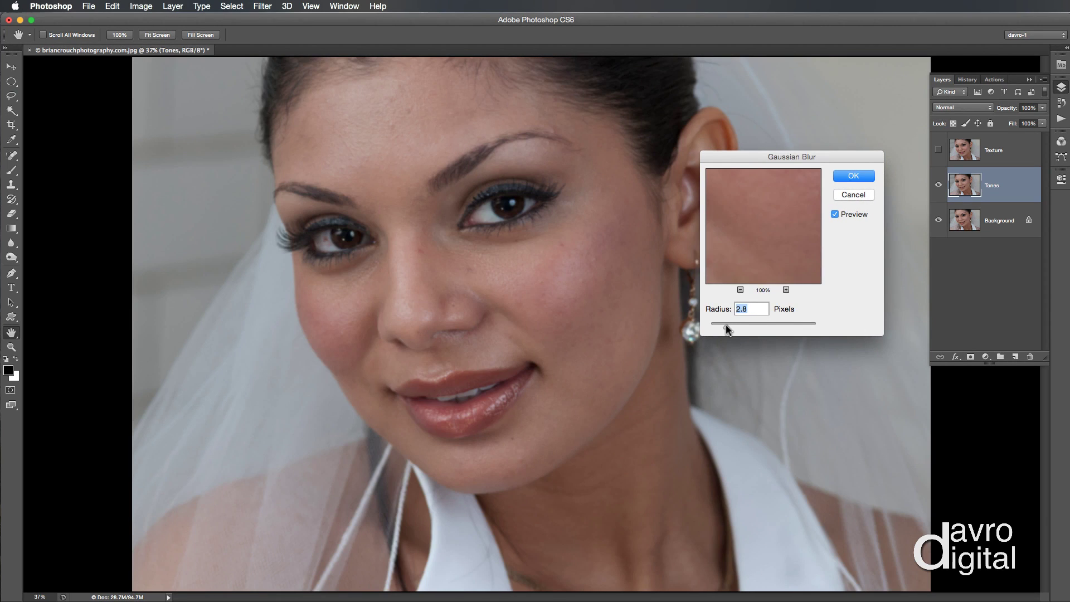
left_click_drag(734, 326, 736, 326)
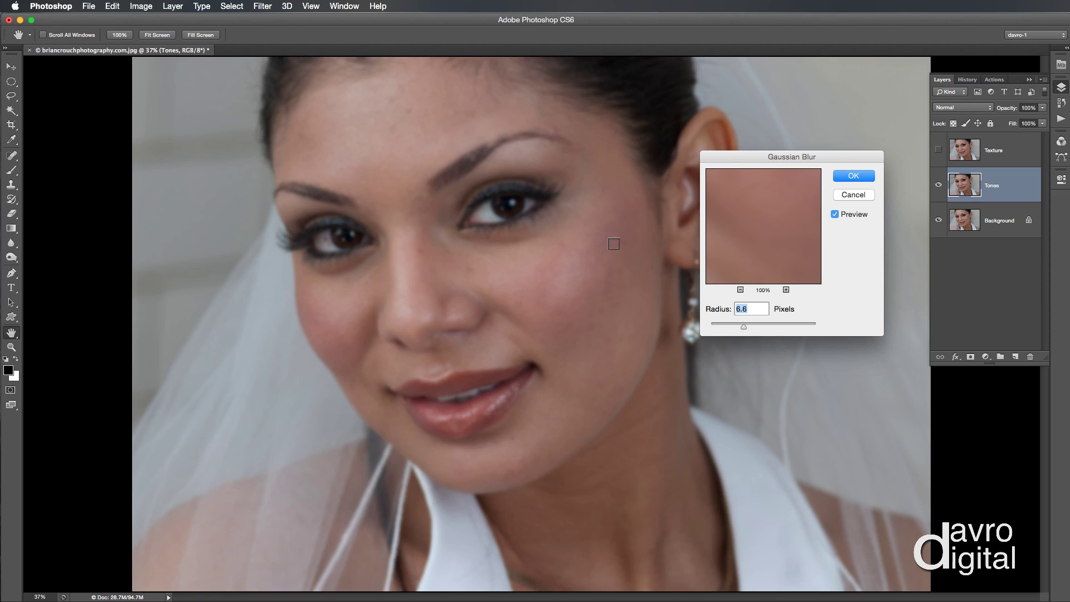
left_click(849, 176)
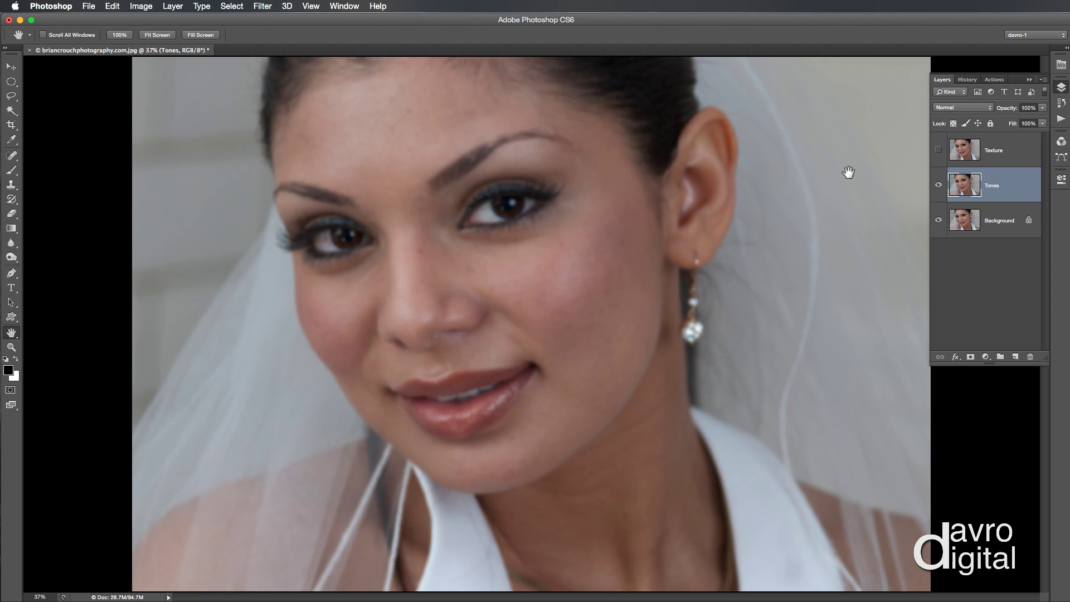
Show the Texture layer and use Apply Image on it with the Tones layer as source, RGB channel inverted, Add blending, scale 2, offset 0.
left_click(993, 157)
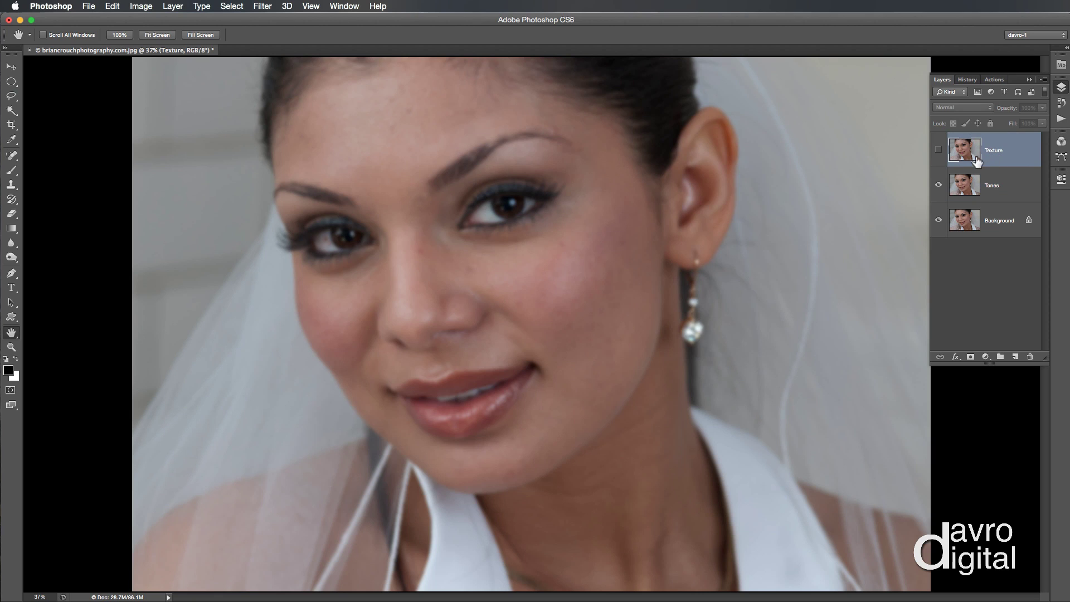
left_click(938, 150)
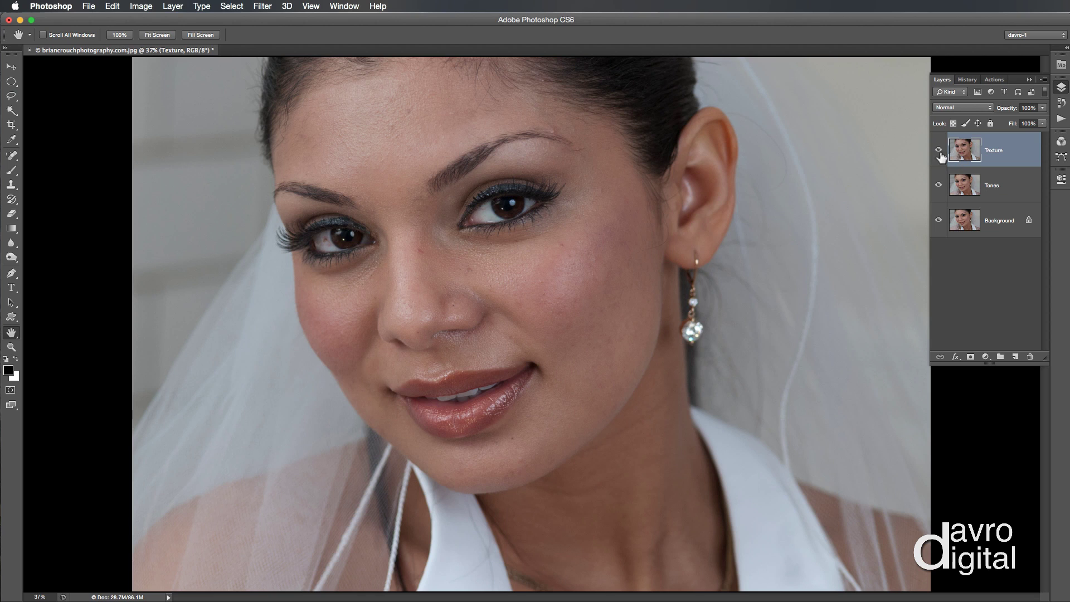
left_click(141, 6)
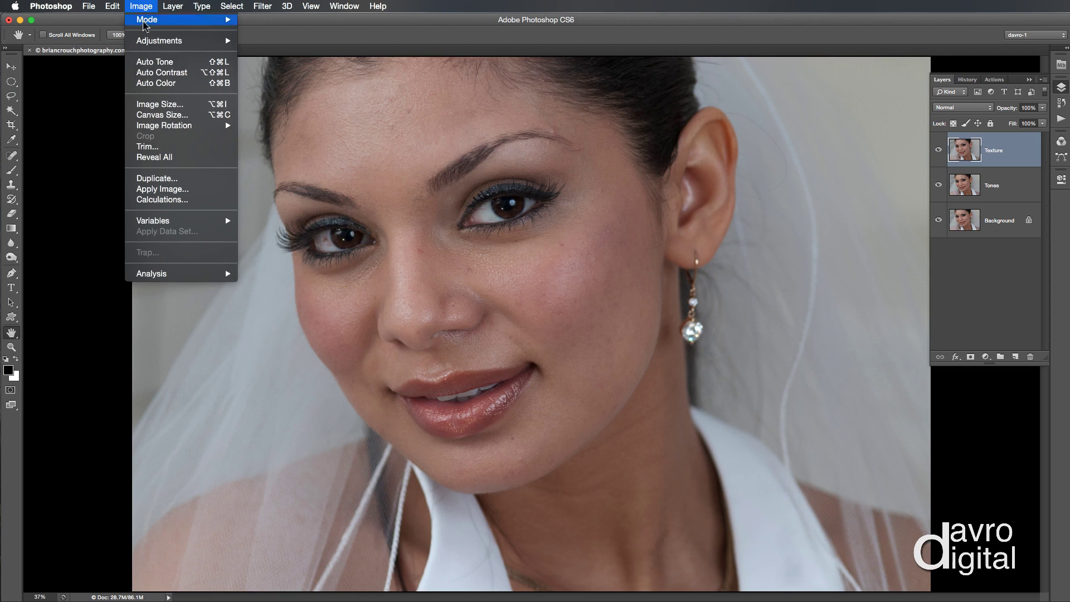
left_click(162, 189)
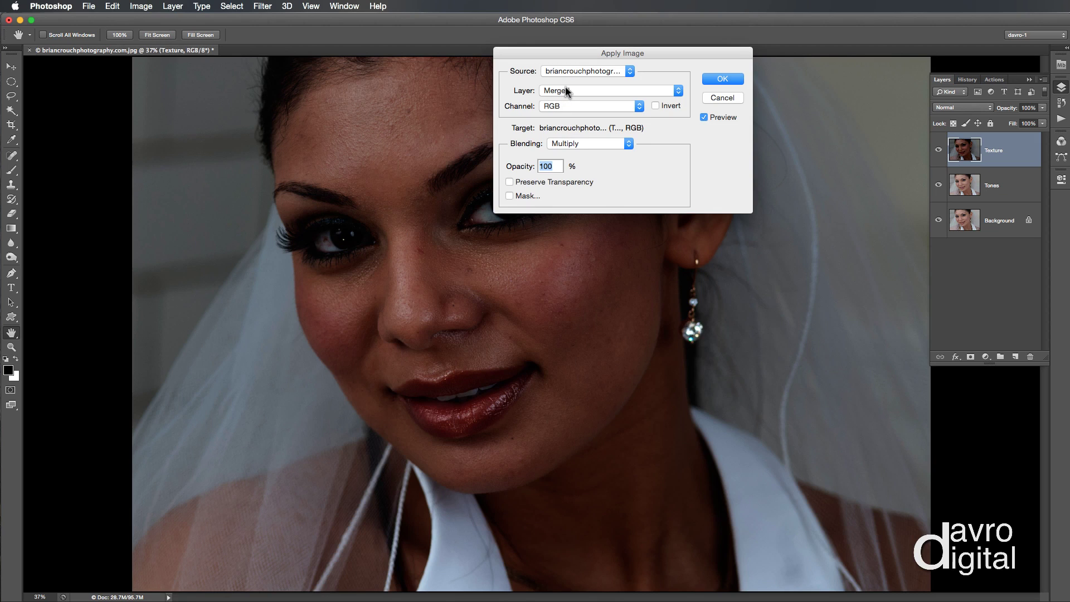
left_click(561, 89)
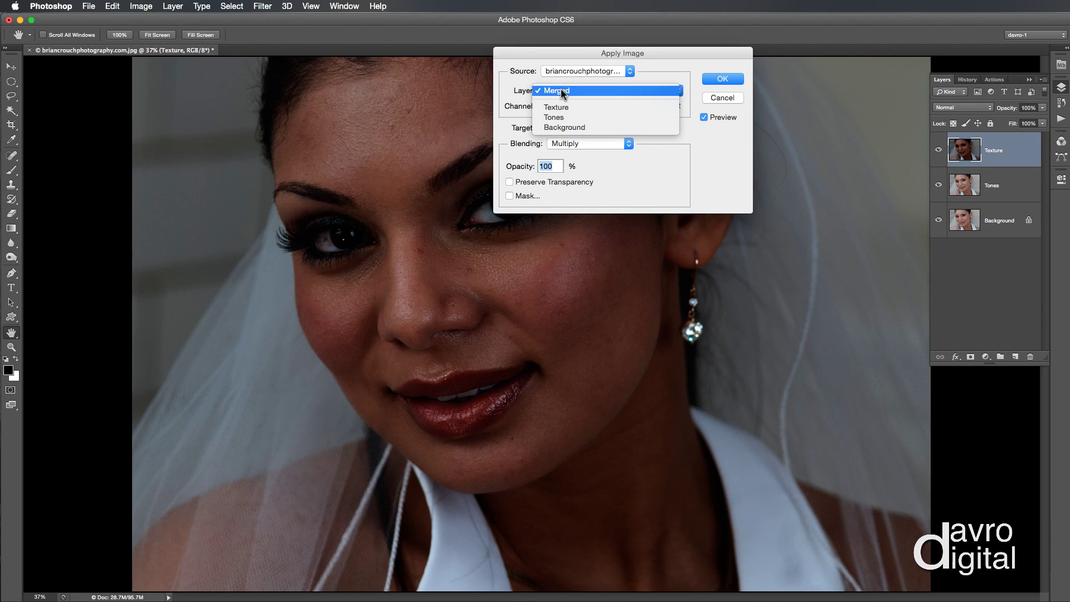
left_click(560, 116)
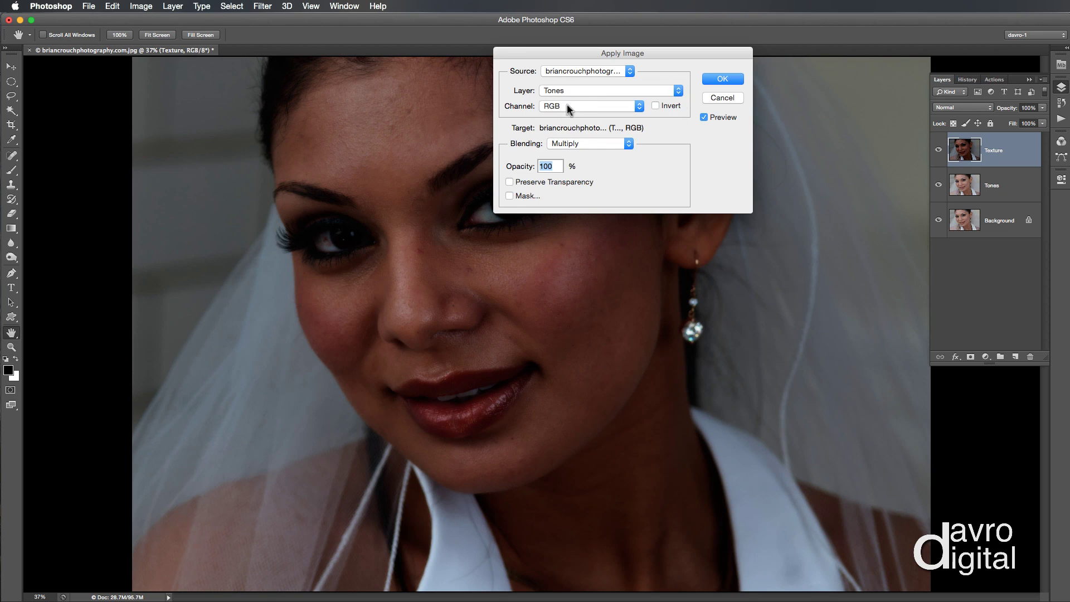
left_click(564, 146)
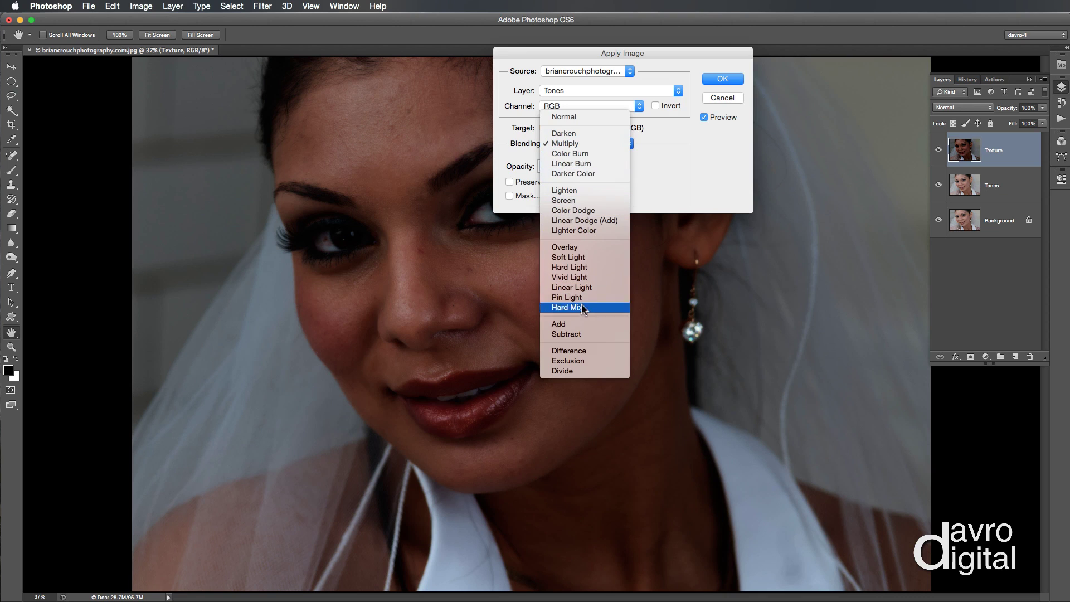
left_click(582, 325)
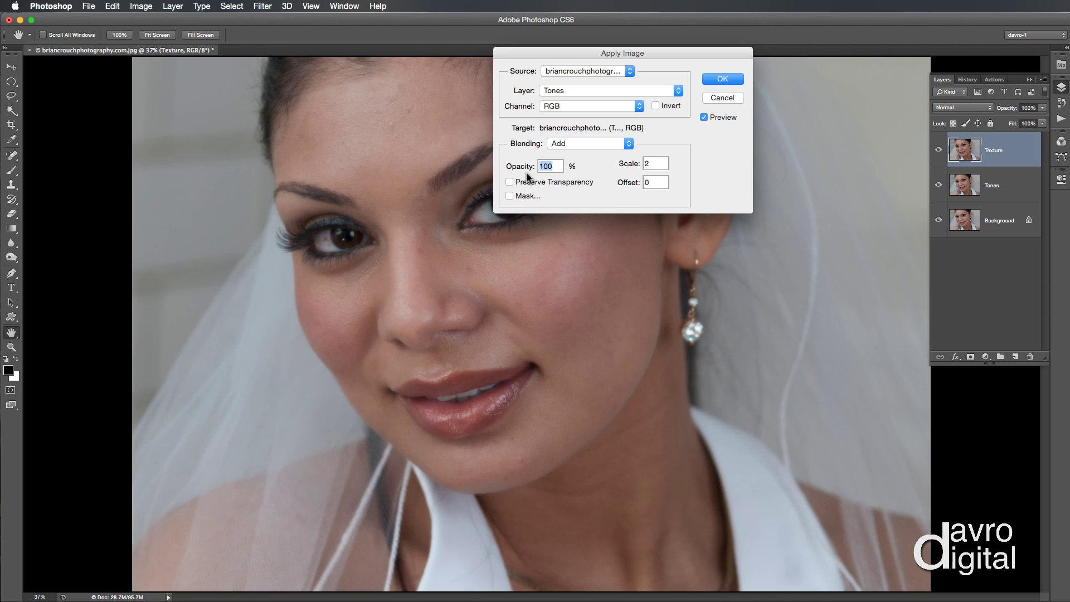
left_click(656, 106)
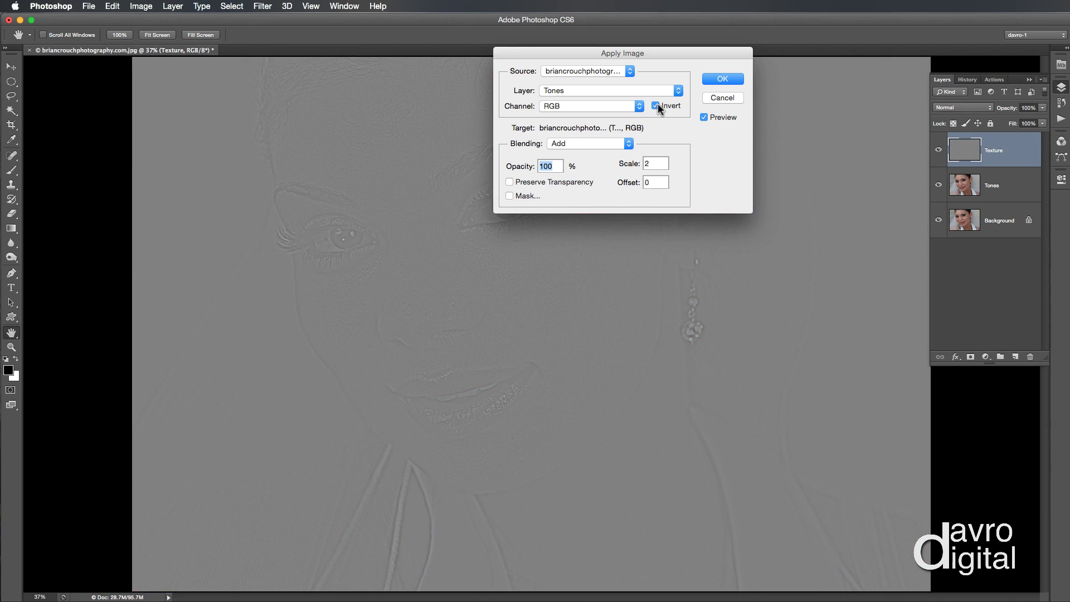
left_click(718, 81)
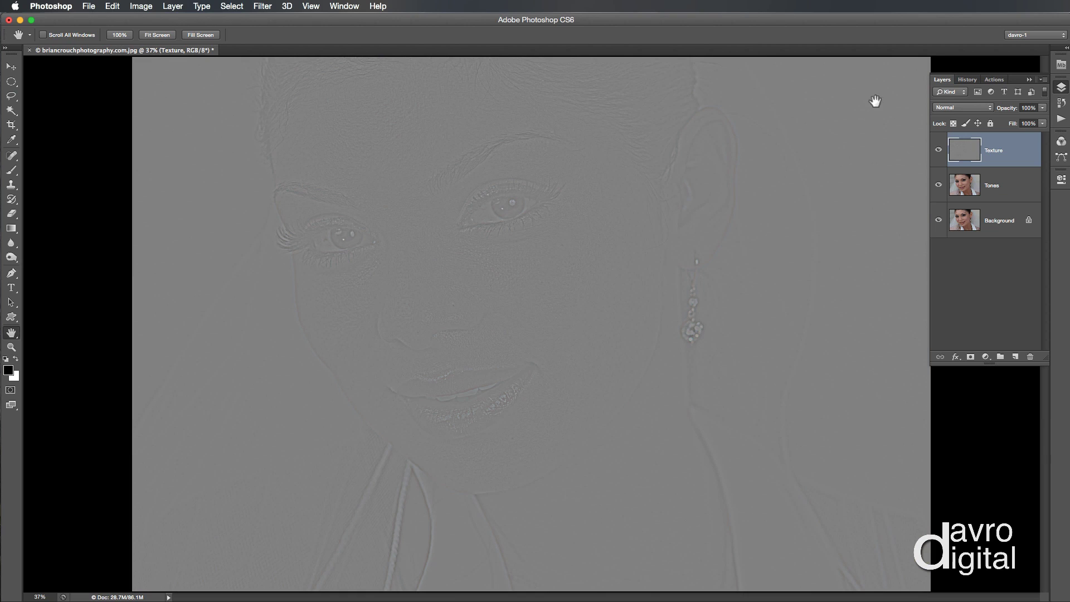
Set the Texture layer's blend mode to Linear Light and group it with the Tones layer.
left_click(953, 106)
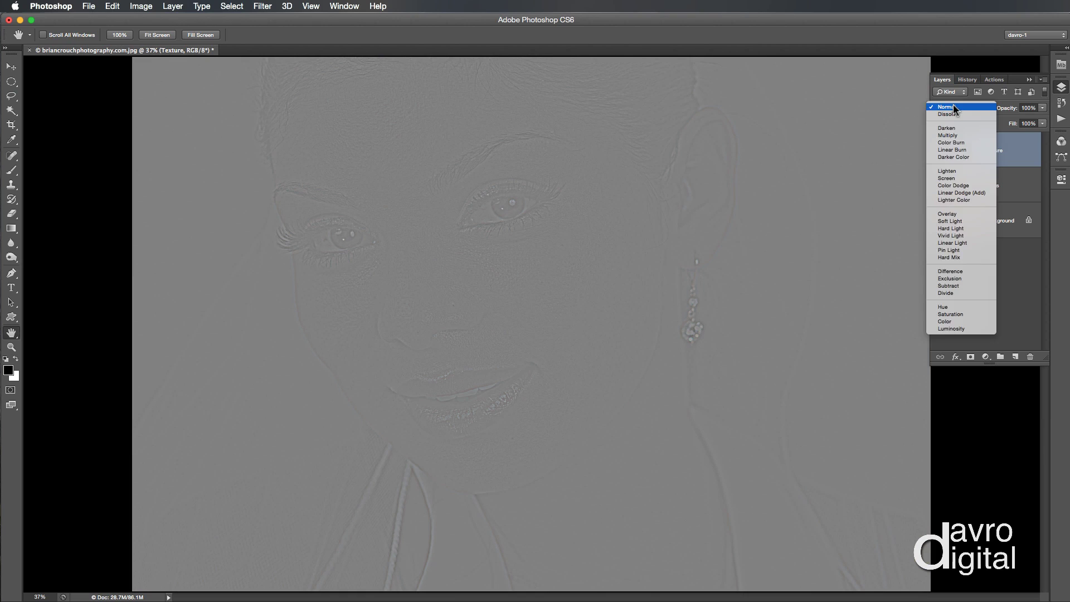
left_click(953, 243)
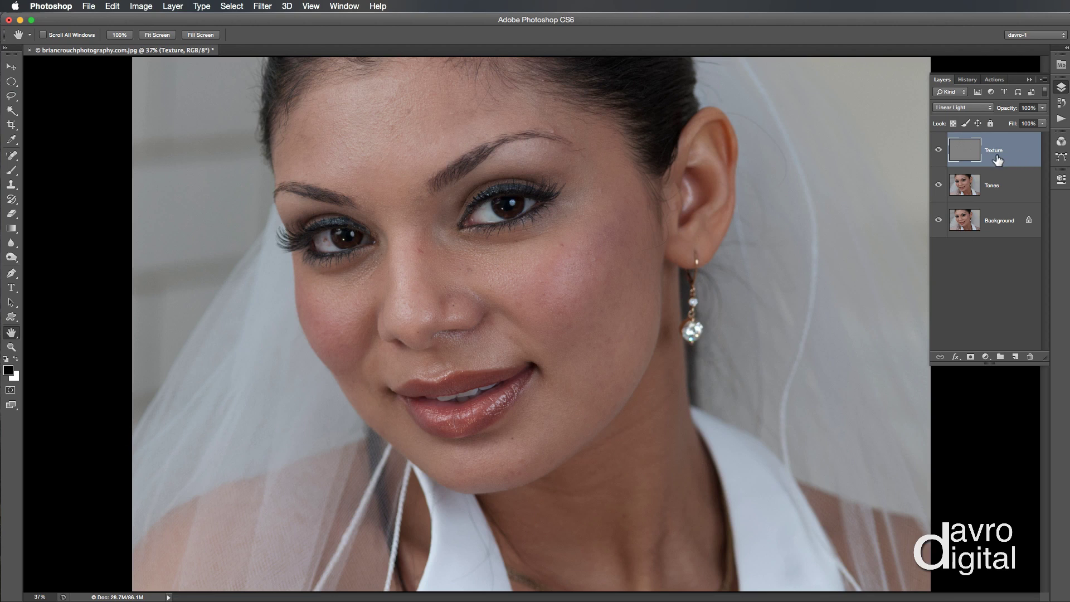
left_click(1005, 185, "shift")
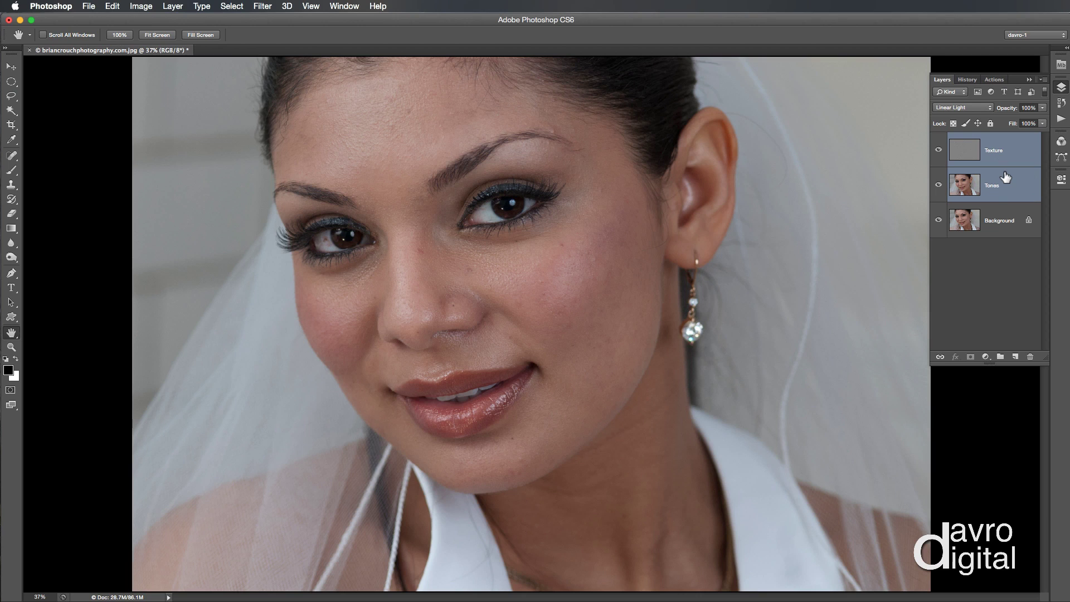
key("super+g")
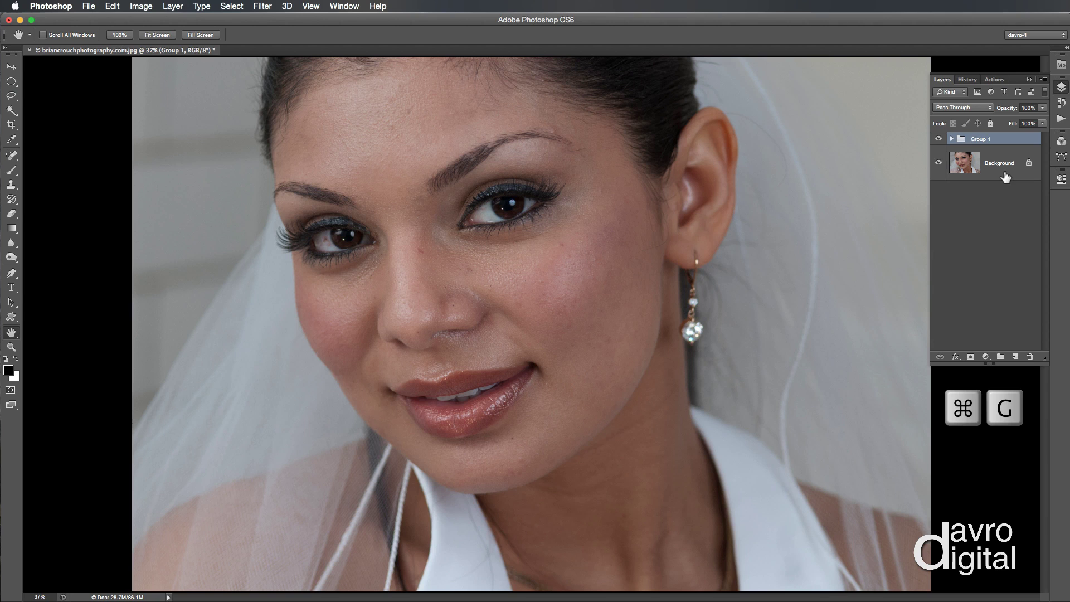
left_click(939, 139)
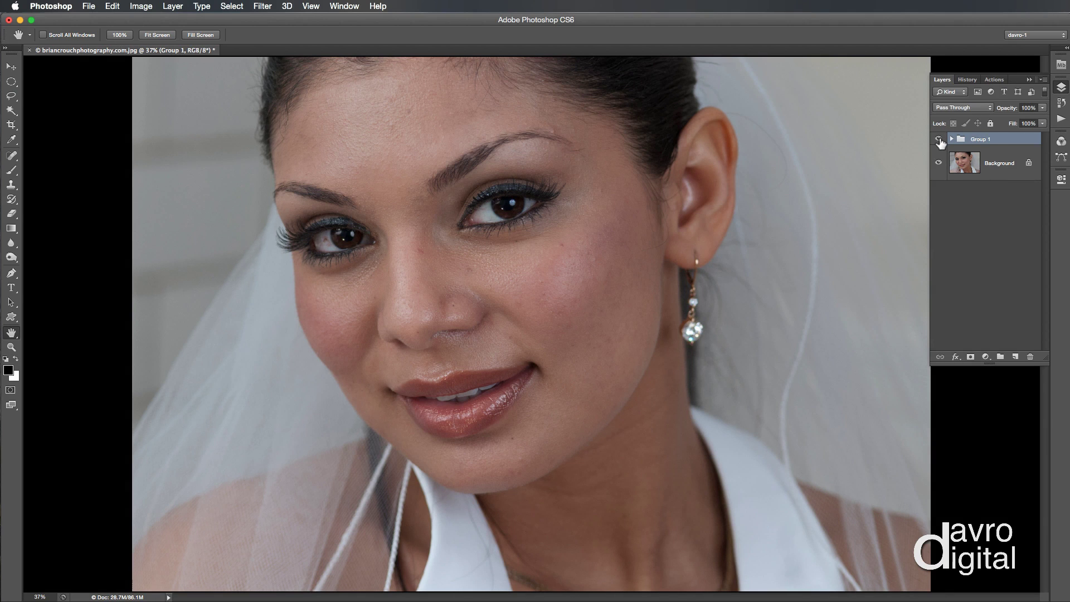
left_click(938, 139)
Select the Tones layer inside the expanded group and reset the Lasso tool to its default settings with 0 px feather.
left_click(950, 139)
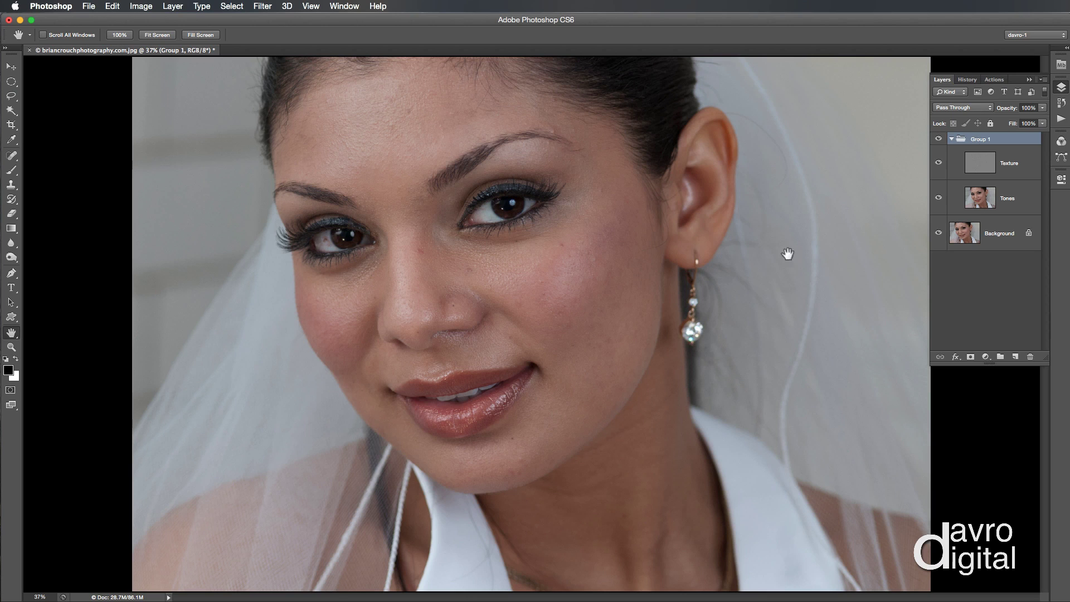
left_click(1015, 198)
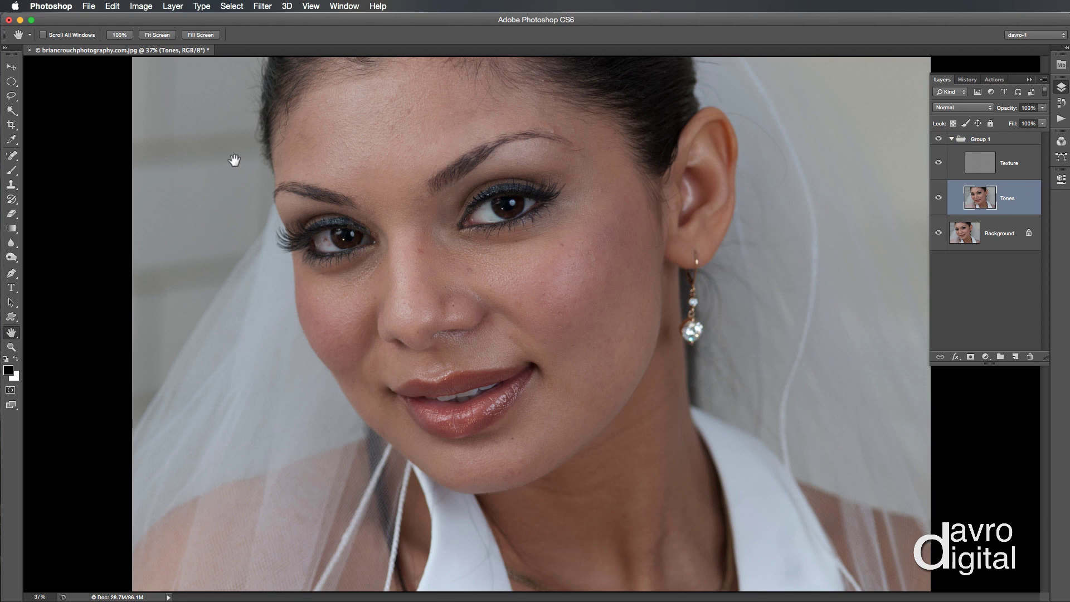
key("l")
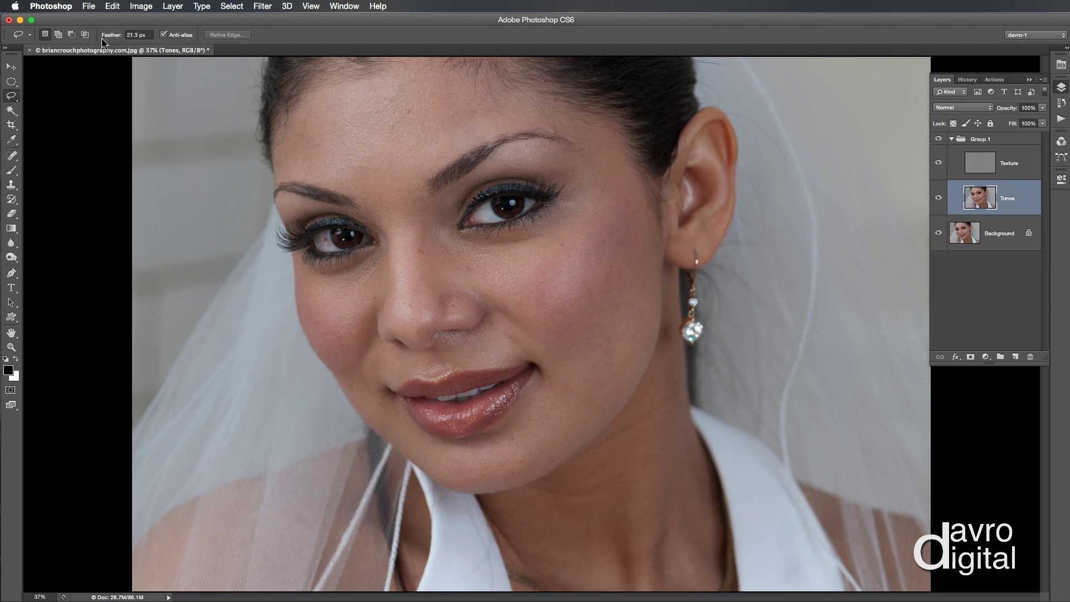
right_click(20, 34)
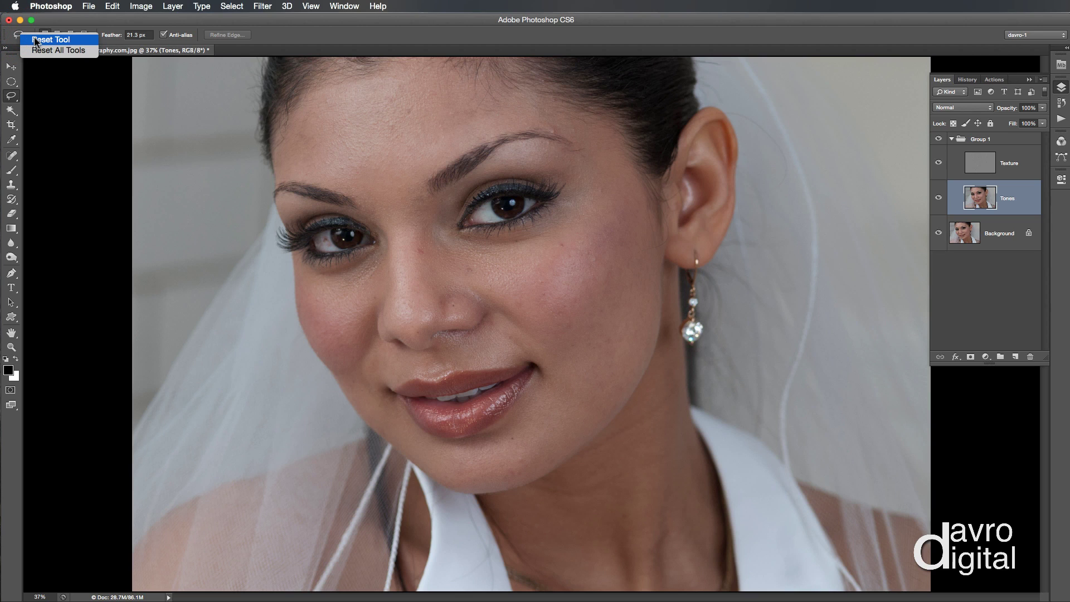
left_click(49, 40)
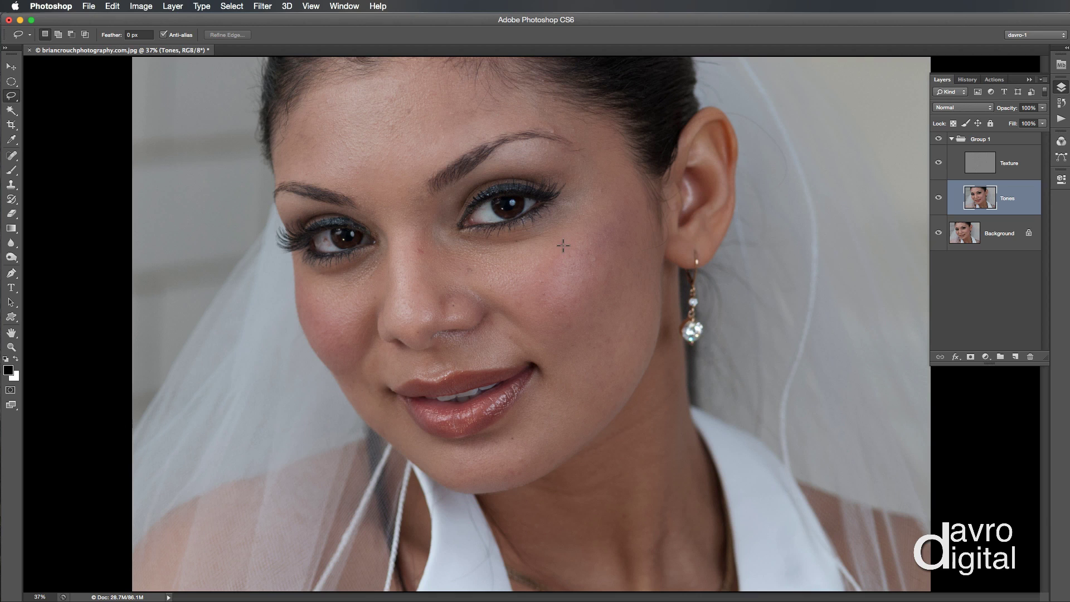
Draw a hard-edged lasso selection around an oval patch of the cheek nearest the earring and display it in Quick Mask mode.
left_click_drag(549, 255, 539, 308)
left_click_drag(569, 240, 565, 245)
key("q")
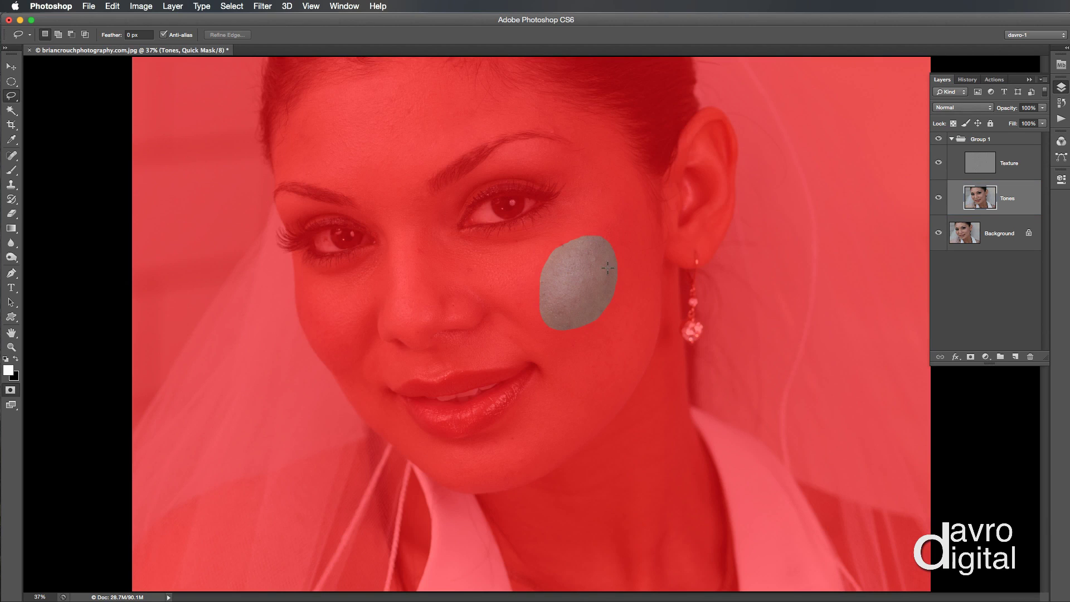
Try a Gaussian Blur of about 27.5 pixels on the Quick Mask to gauge how soft the cheek selection's edge should be.
left_click(263, 7)
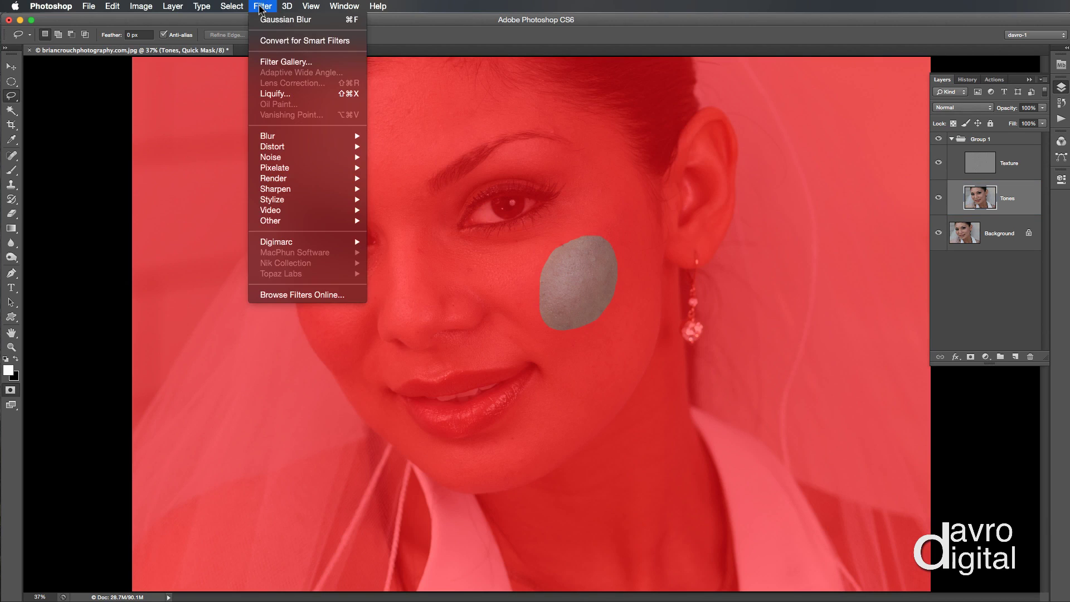
mouse_move(268, 137)
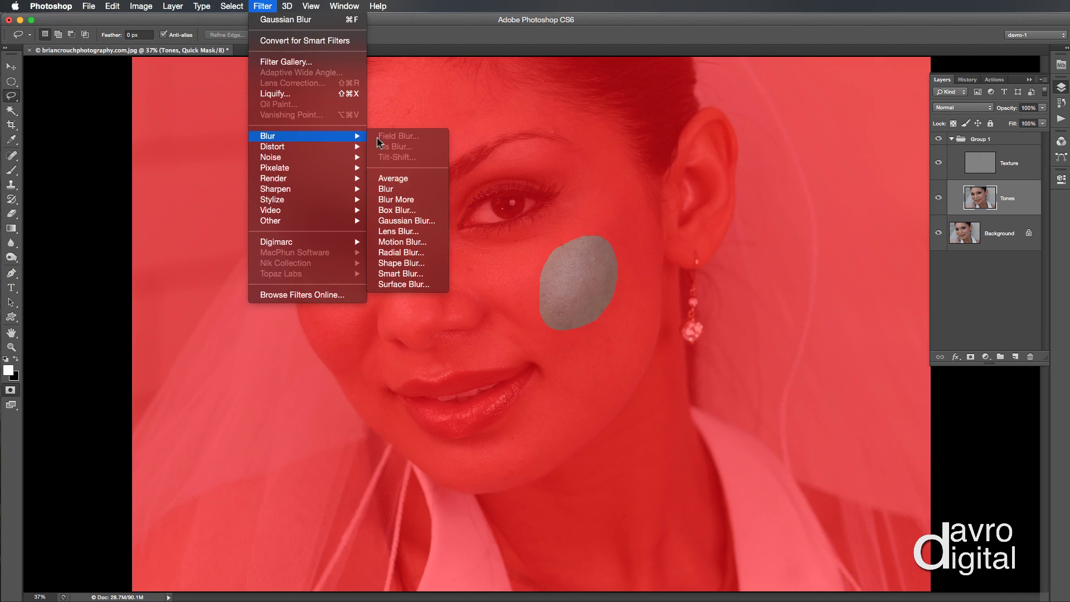
left_click(401, 220)
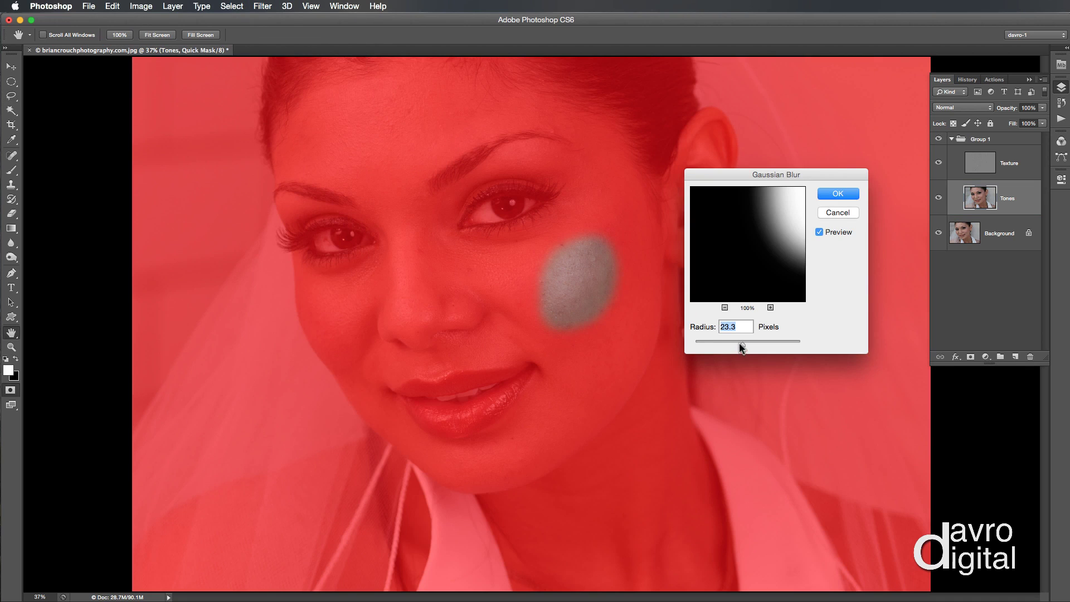
left_click_drag(744, 343, 743, 343)
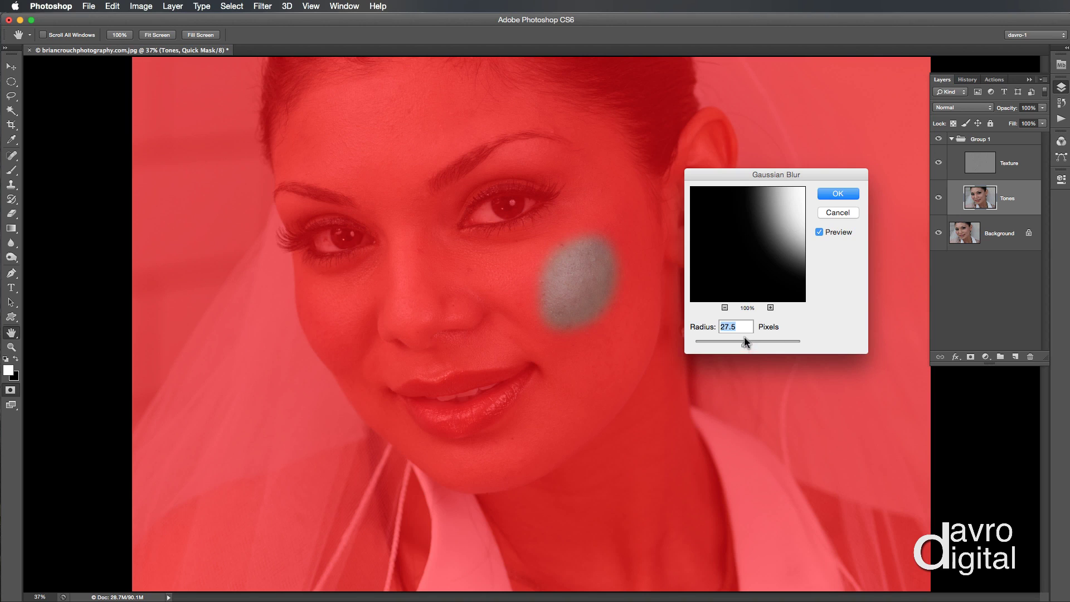
left_click(836, 212)
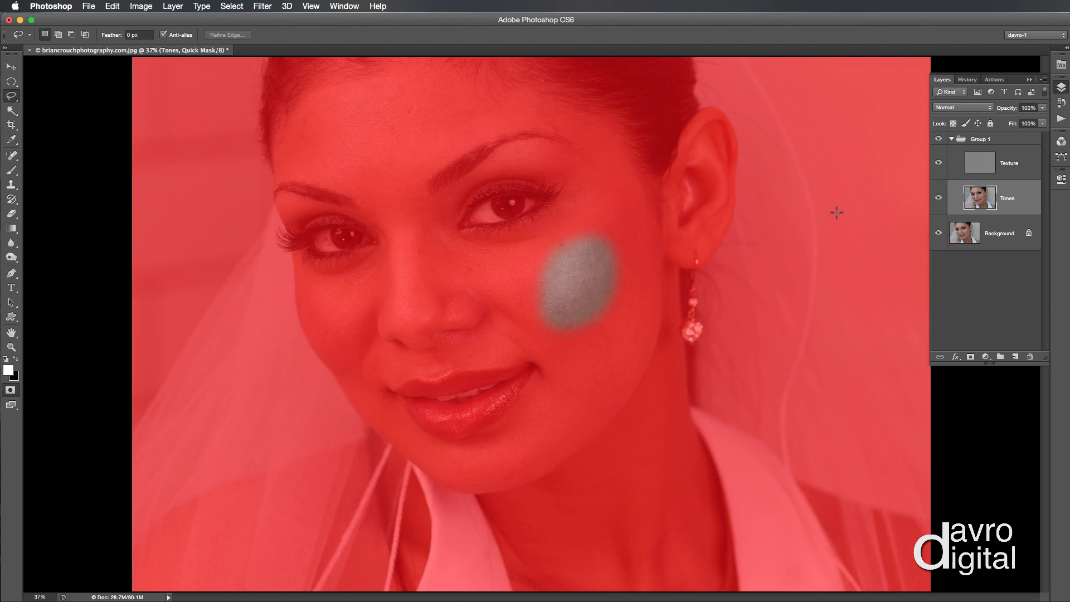
Exit Quick Mask, clear the selection and set the Lasso tool's feather to 27.6 px.
key("q")
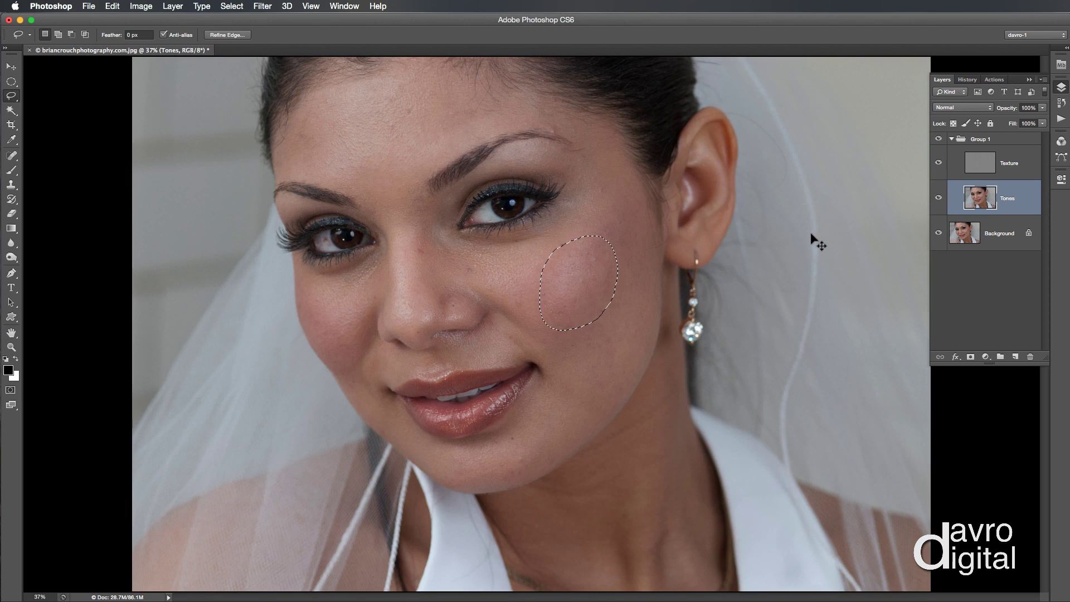
key("super+d")
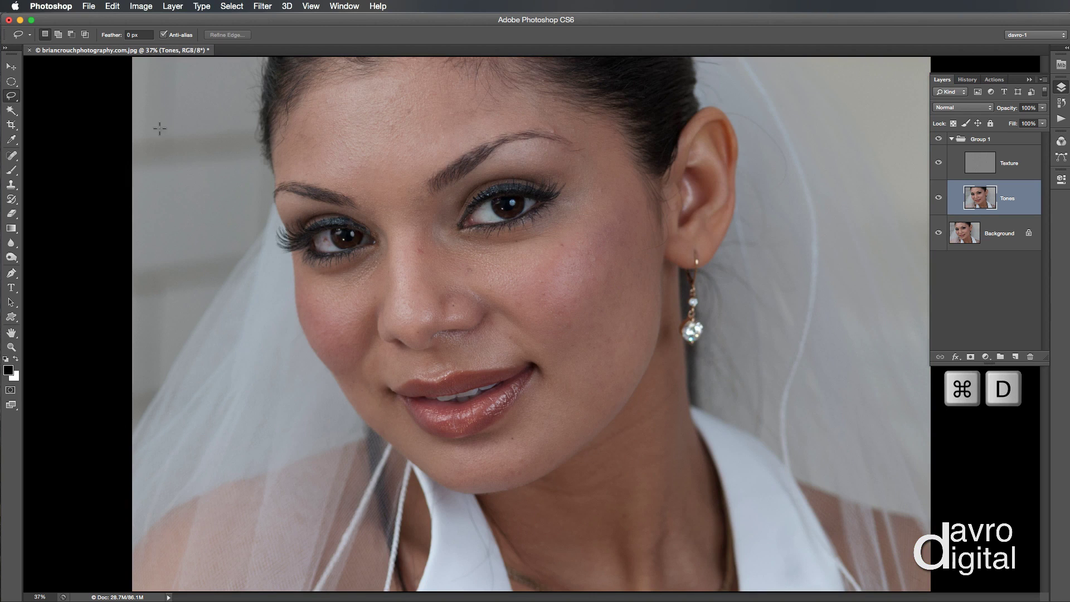
left_click_drag(111, 37, 266, 44)
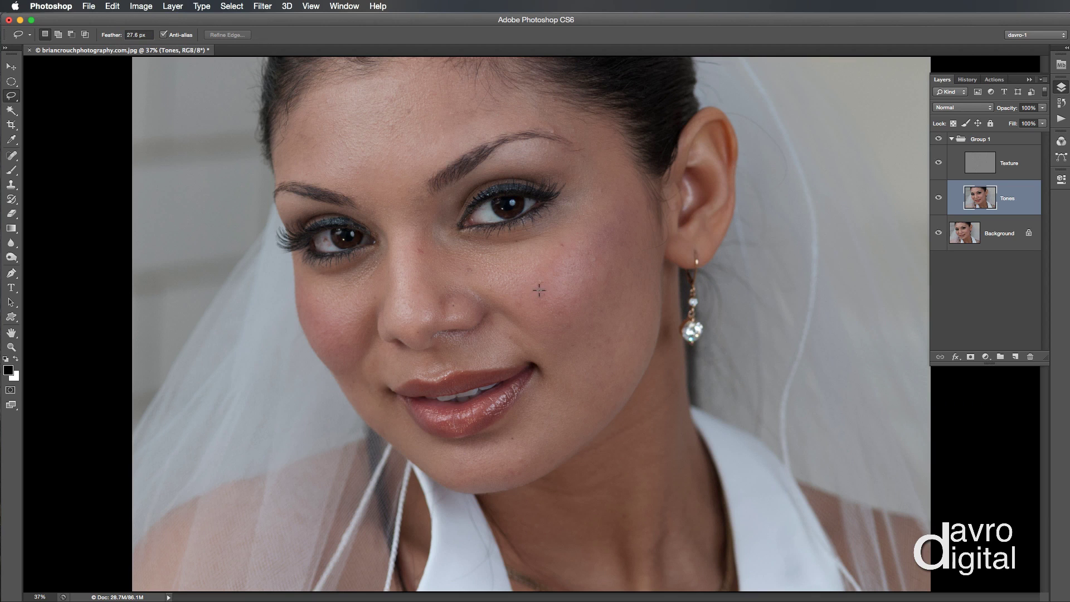
Draw a feathered lasso selection around the elongated cheek area running up from the mid-cheek toward the temple on the earring side.
left_click_drag(580, 234, 542, 272)
left_click_drag(583, 226, 581, 231)
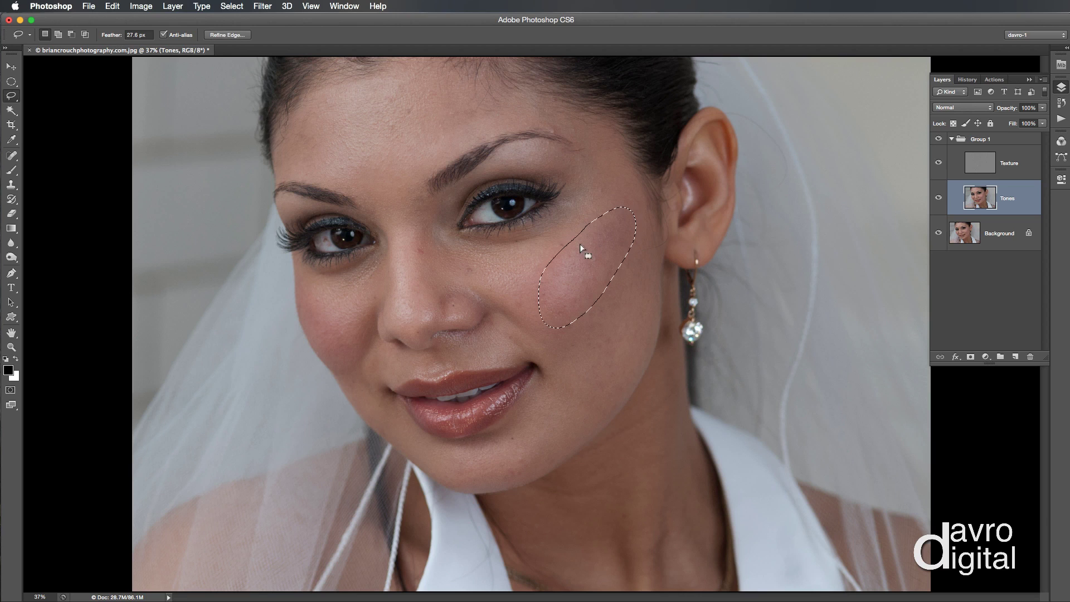
key("super+space")
left_click(582, 274)
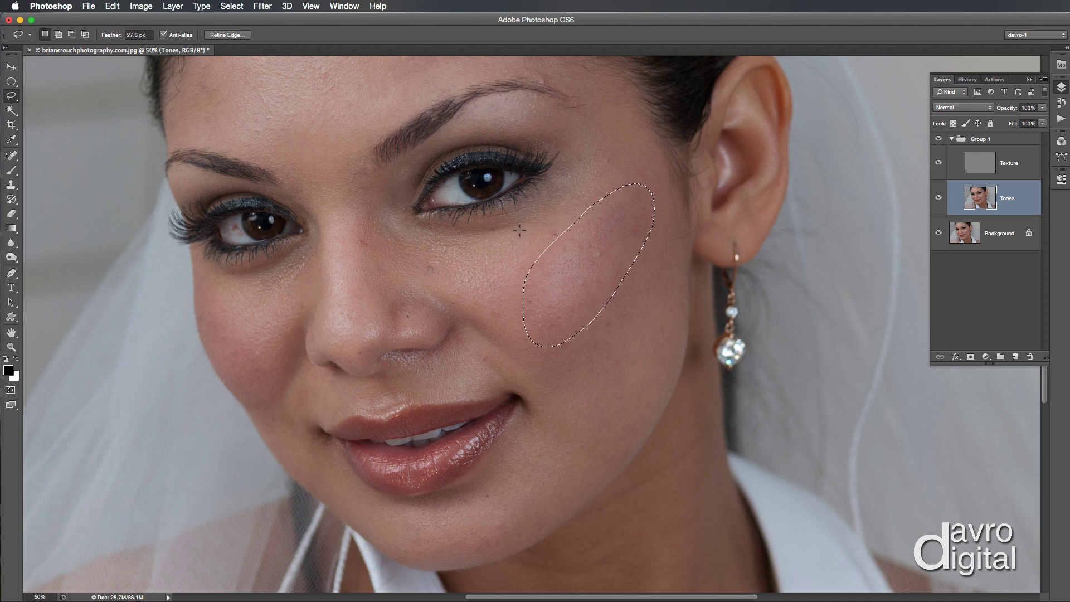
Apply Gaussian Blur to the selected cheek area of the Tones layer, adjusting the radius until the blotchy tones even out.
left_click(261, 7)
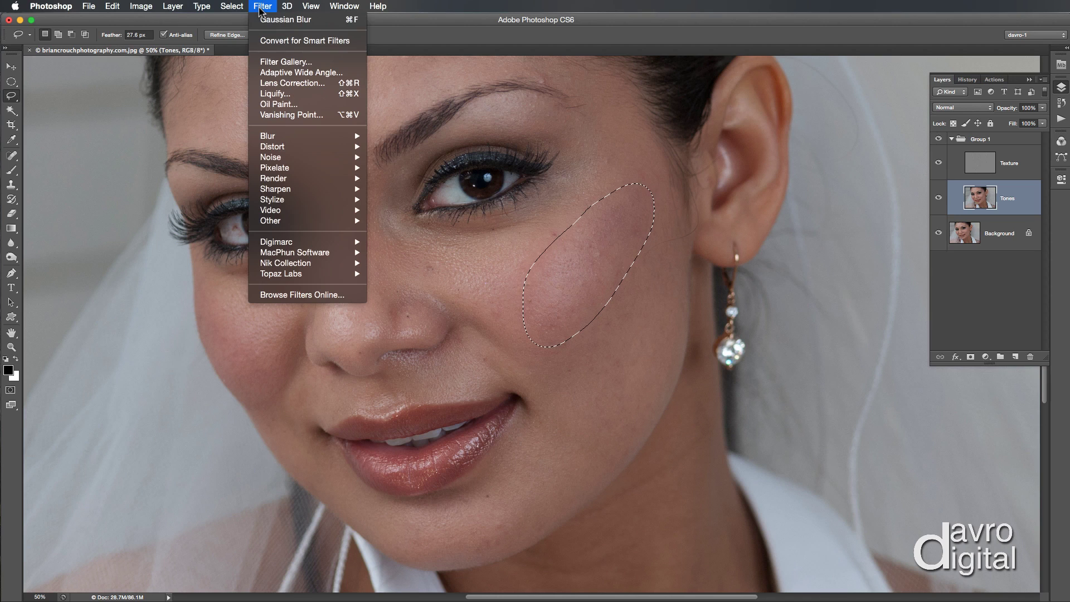
left_click(353, 26)
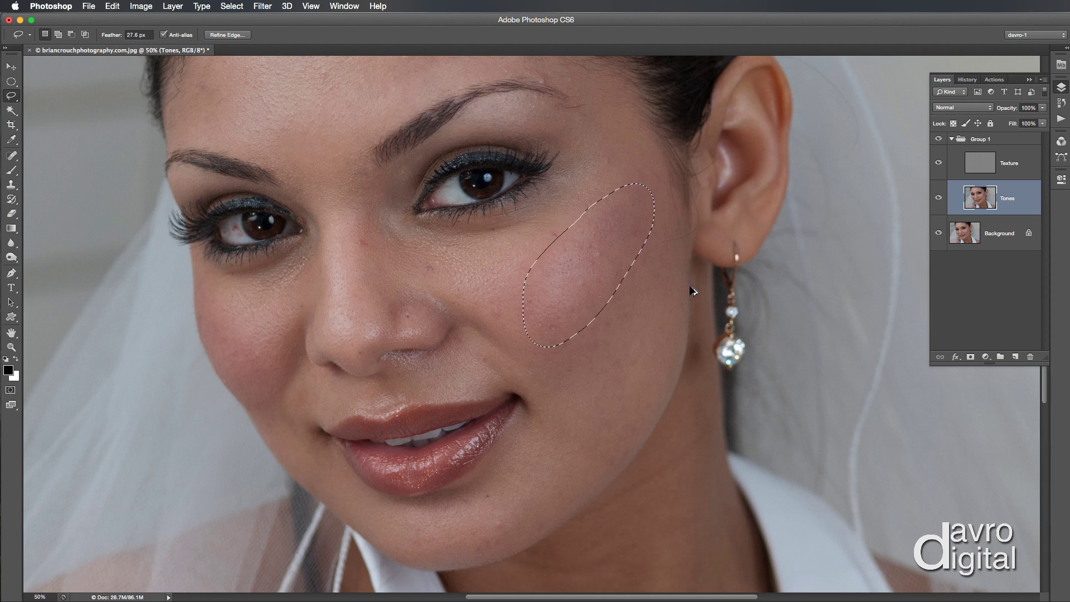
key("alt+super+f")
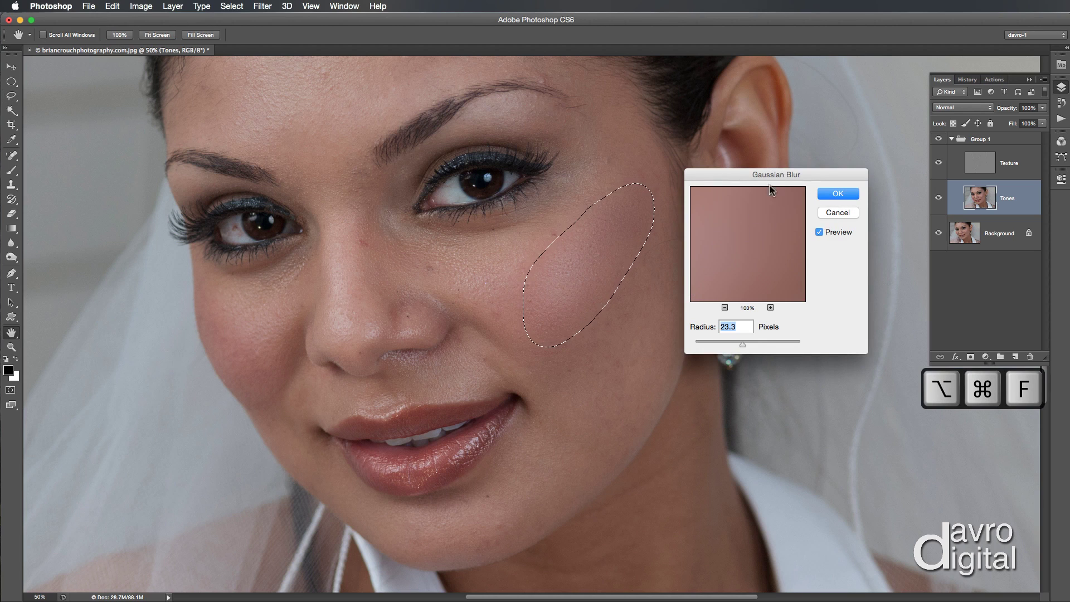
left_click_drag(742, 341, 715, 346)
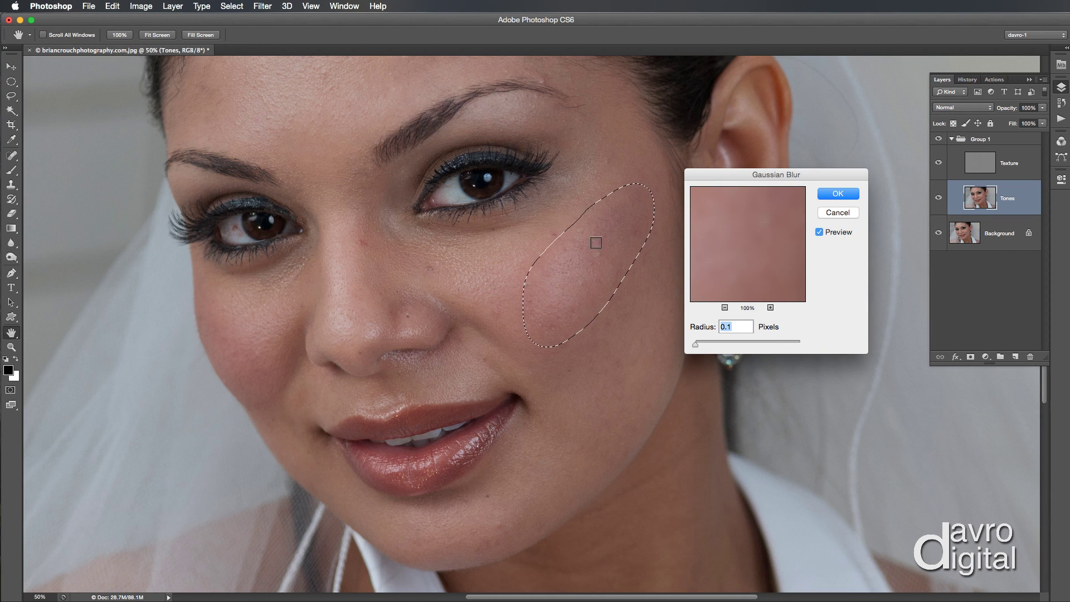
left_click_drag(702, 342, 731, 342)
left_click(838, 195)
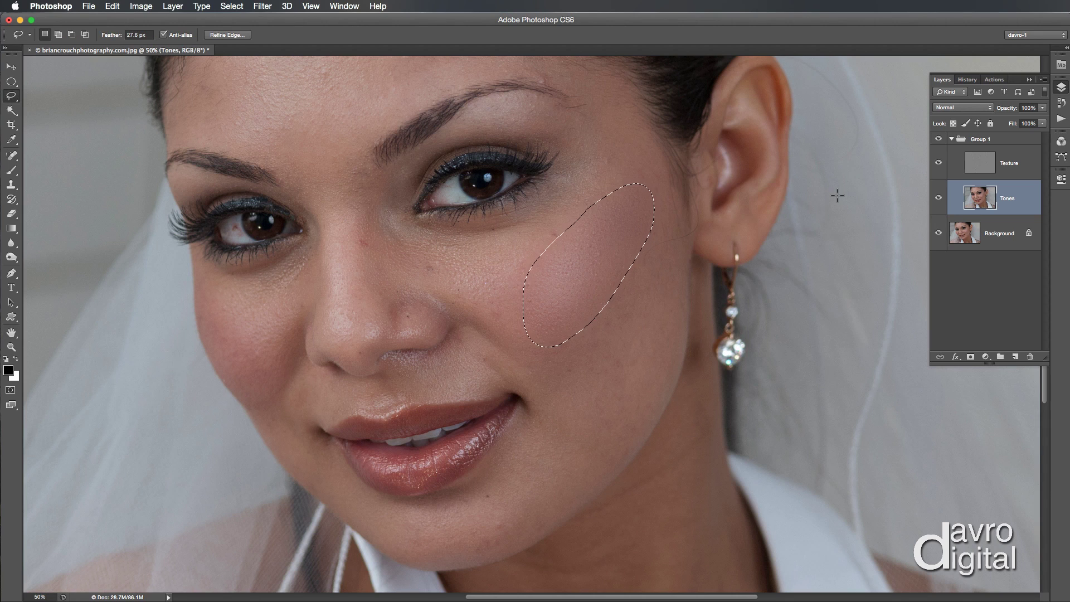
Lasso the skin beneath the eye on the earring side and smooth its tones with a 14.8-pixel Gaussian Blur.
left_click_drag(564, 219, 547, 256)
left_click_drag(442, 264, 464, 238)
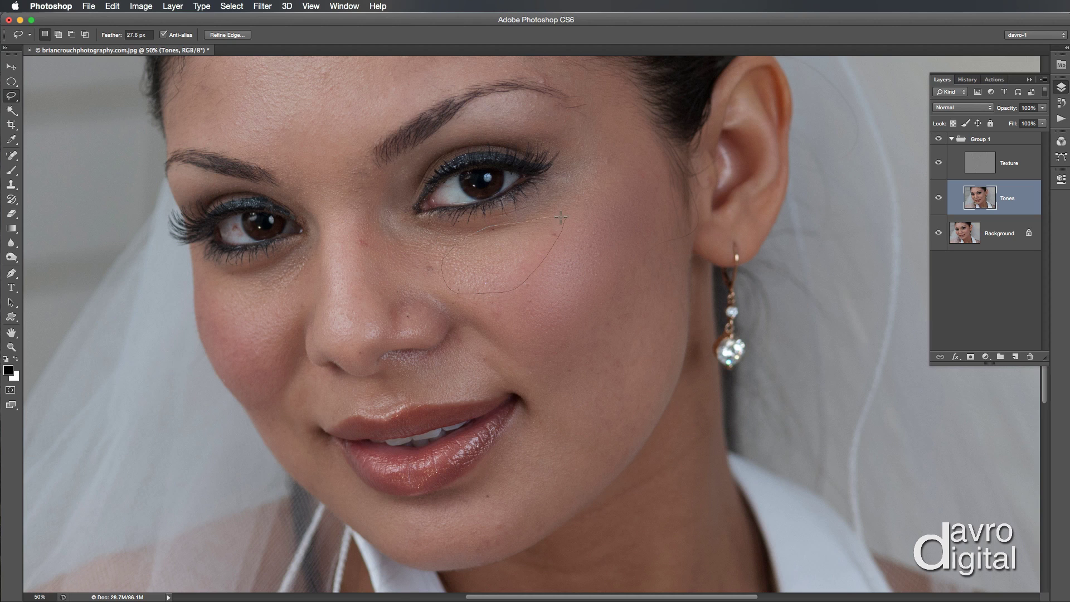
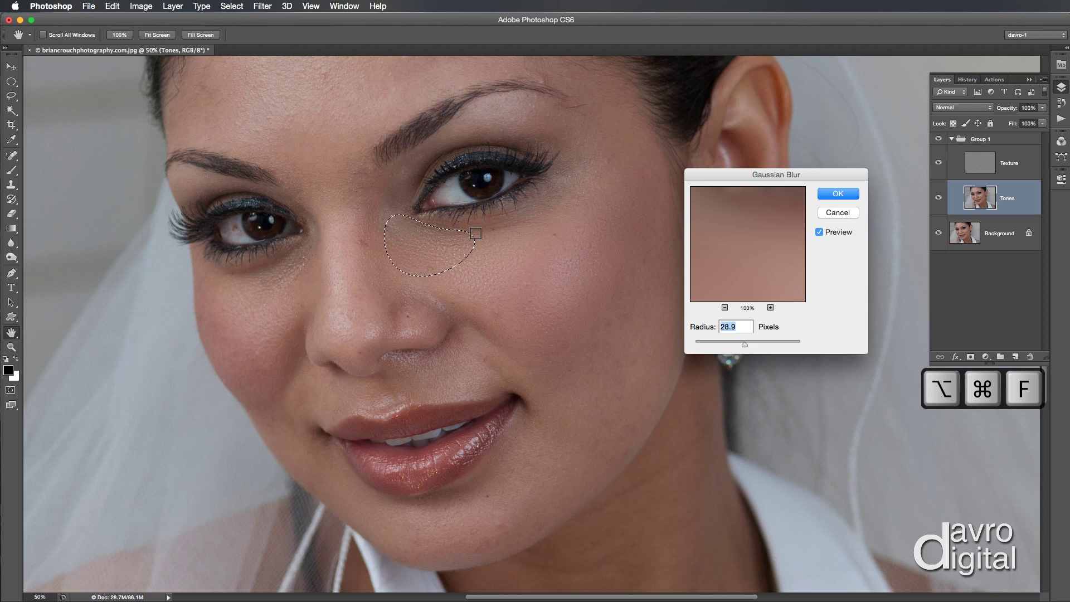
left_click_drag(743, 345, 739, 345)
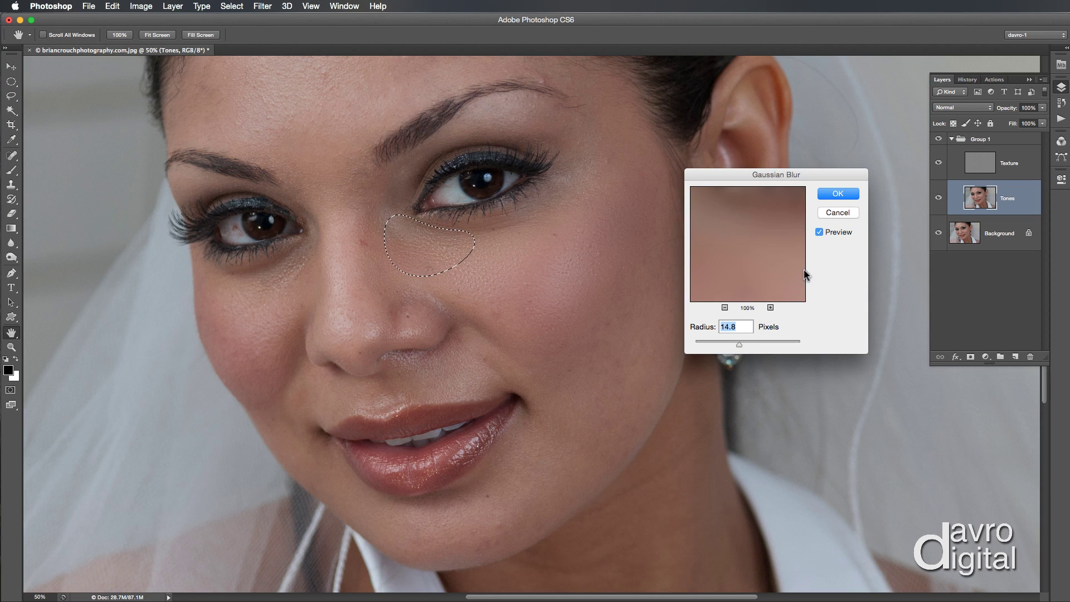
left_click(838, 193)
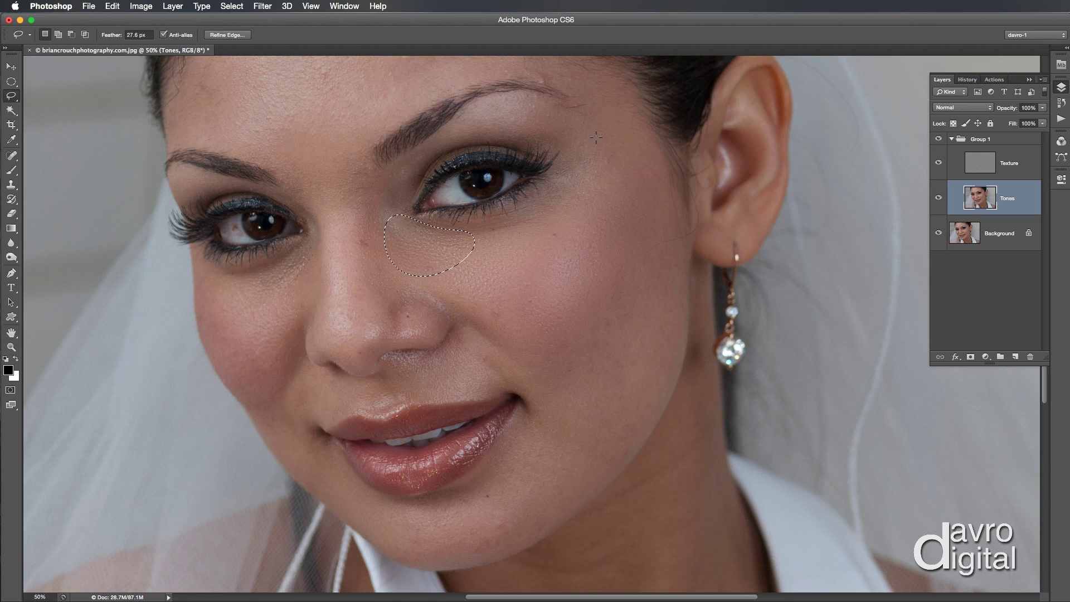
Lasso the patch beside the outer corner of the eye and smooth it with a Gaussian Blur of about 8.5 pixels.
left_click_drag(593, 124, 608, 140)
left_click_drag(589, 125, 590, 130)
key("alt+super+f")
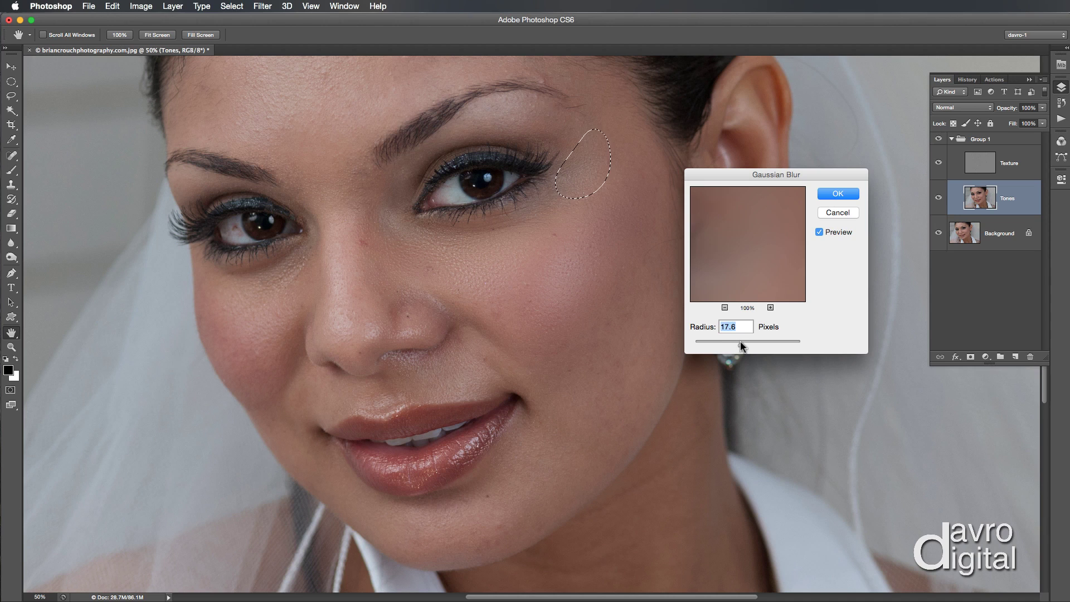
left_click(836, 194)
Lasso the highlight between the eyebrow and upper eyelid, apply a 24.7-pixel Gaussian Blur and clear the selection.
left_click_drag(567, 110, 556, 127)
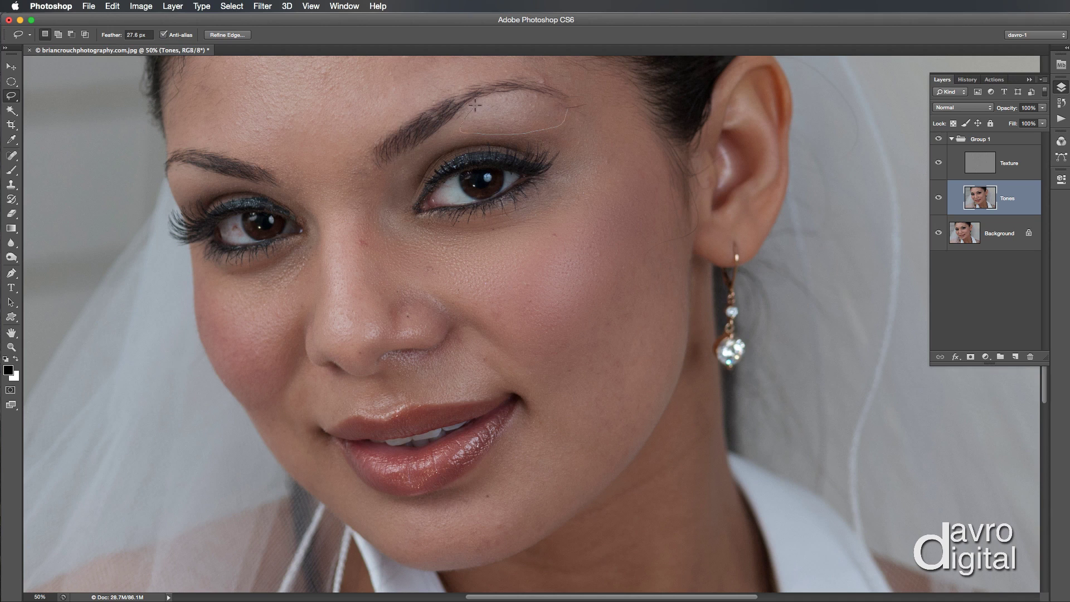
left_click_drag(568, 111, 564, 114)
key("alt+super+f")
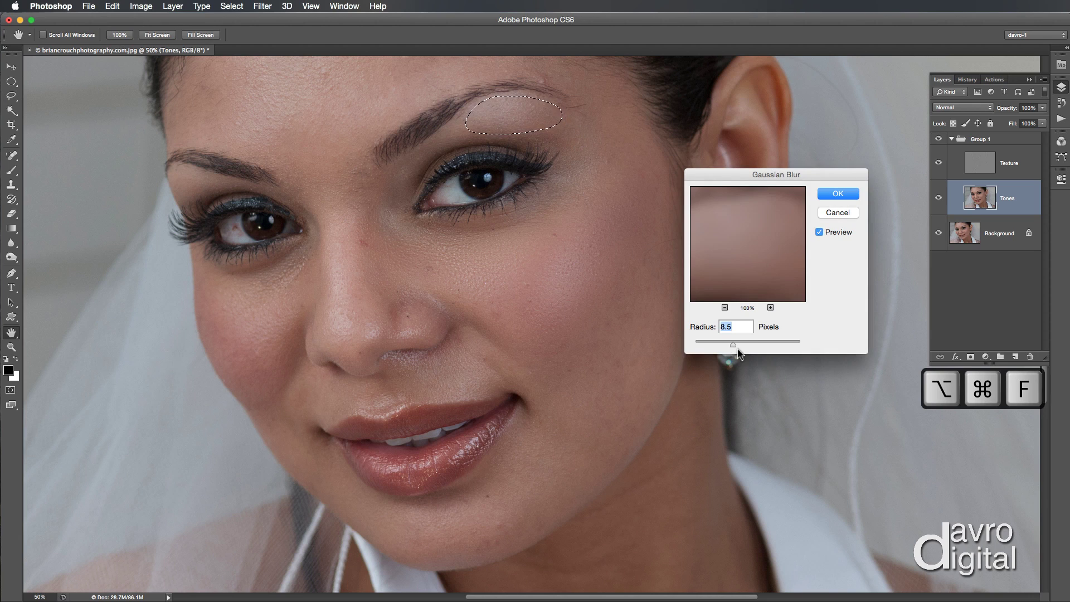
left_click_drag(740, 343, 743, 345)
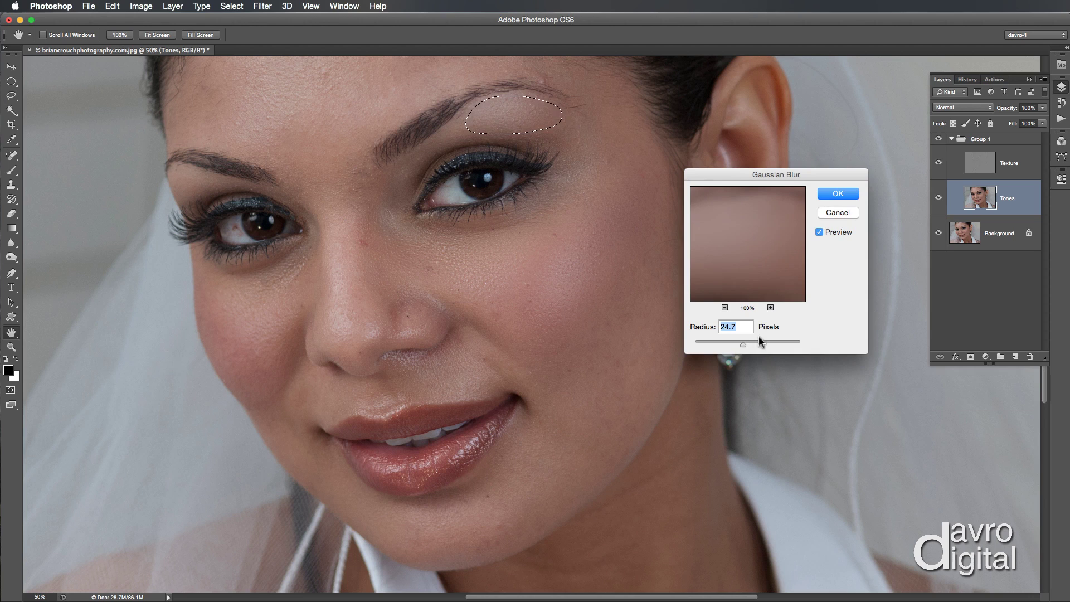
left_click(834, 194)
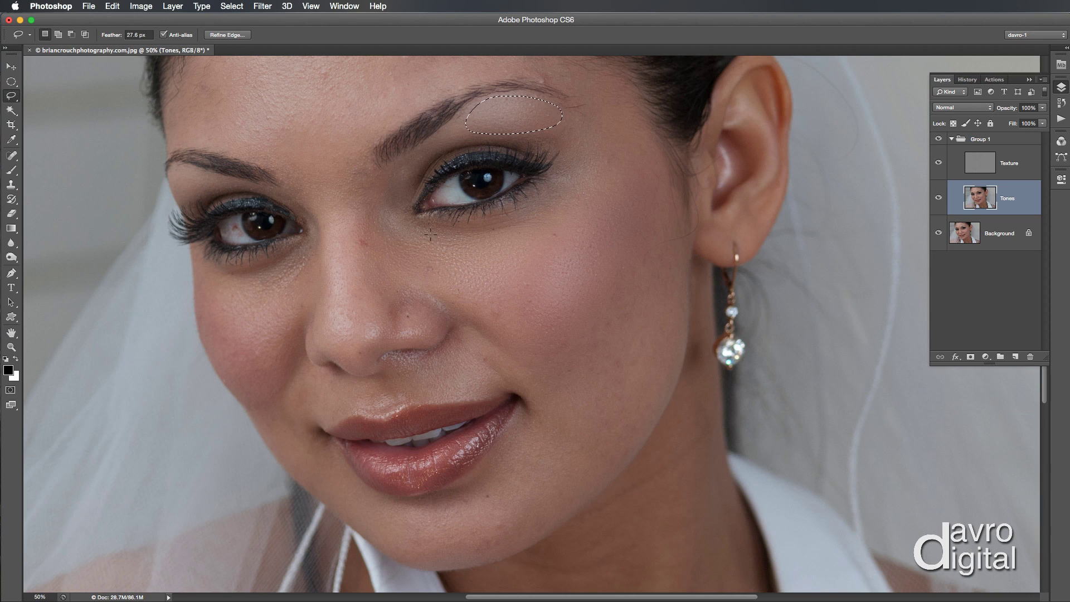
key("super+d")
Lasso the shadow between the inner eye corner and the nose bridge and apply a 24.7-pixel Gaussian Blur.
left_click_drag(405, 161, 394, 204)
key("alt+super+f")
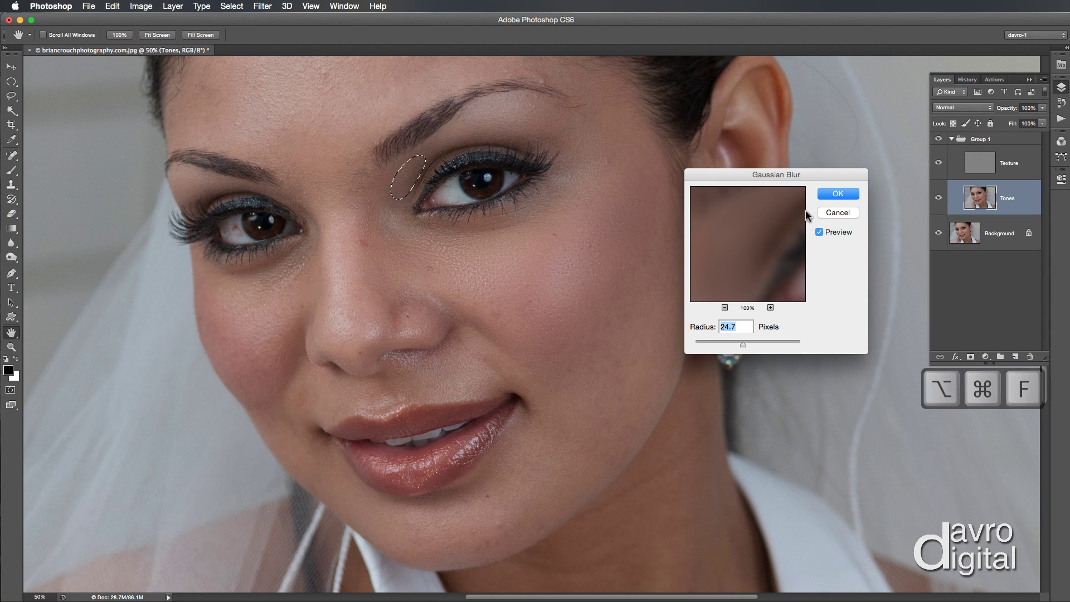
left_click(836, 195)
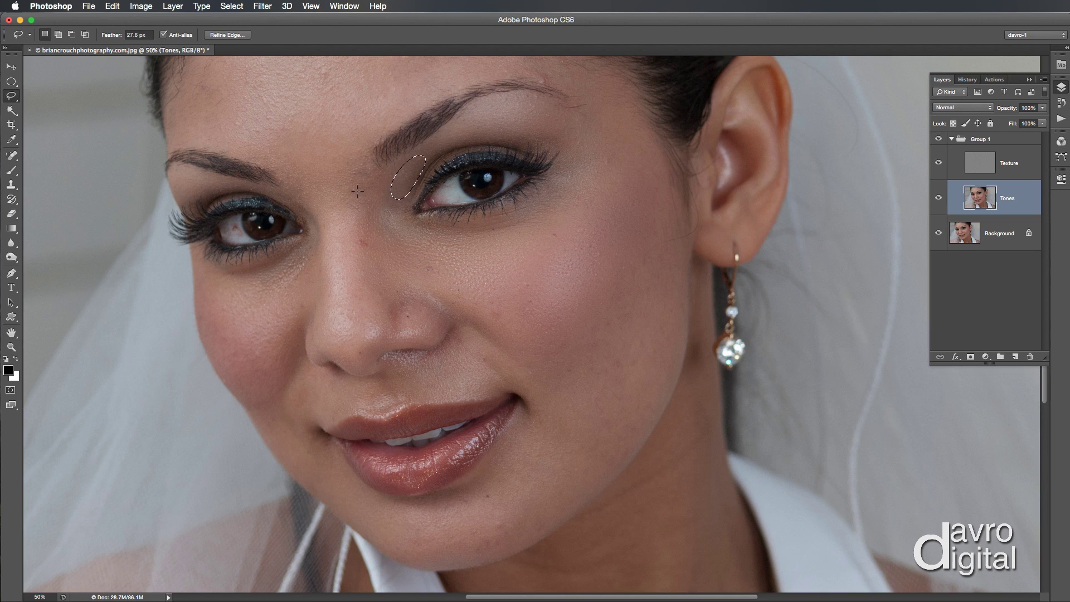
Lasso the long highlight down the nose bridge, apply a 33.1-pixel Gaussian Blur and clear the selection.
left_click_drag(350, 203, 361, 285)
mouse_move(360, 341)
left_mouse_down()
mouse_move(326, 322)
mouse_move(320, 278)
left_mouse_up()
left_click_drag(358, 203, 359, 218)
key("alt+super+f")
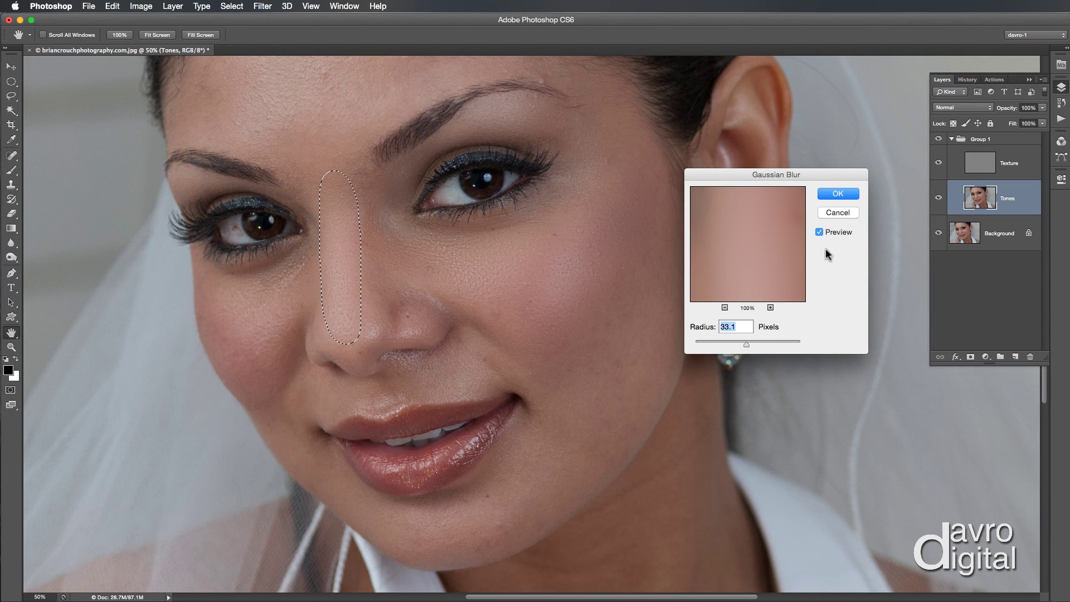
left_click(837, 194)
key("super+d")
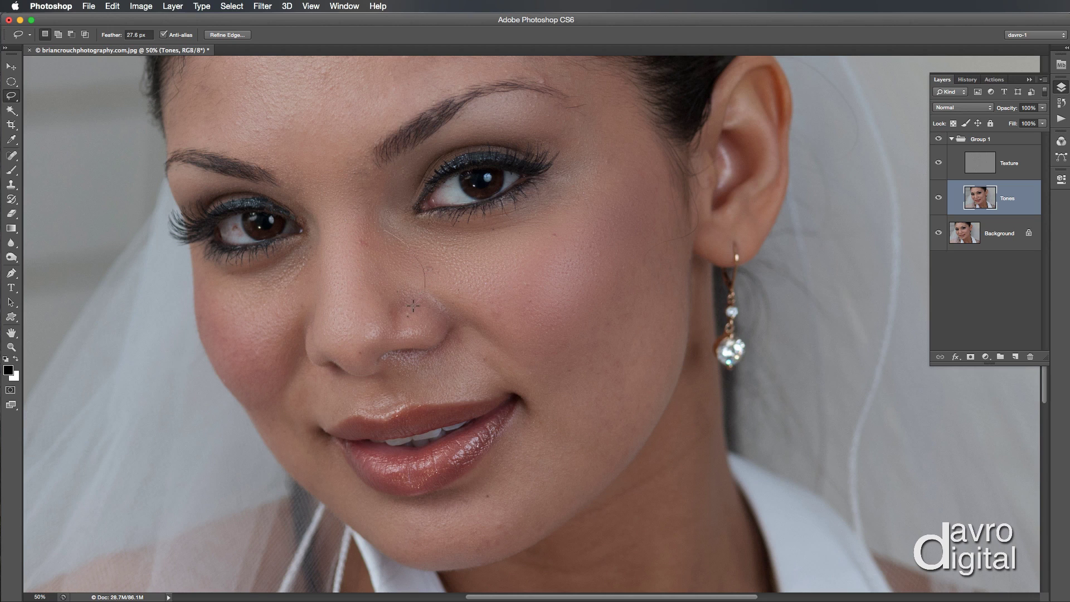
Lasso the side of the nose below the inner eye corner and apply a 33.1-pixel Gaussian Blur.
left_click_drag(381, 234, 379, 237)
key("alt+super+f")
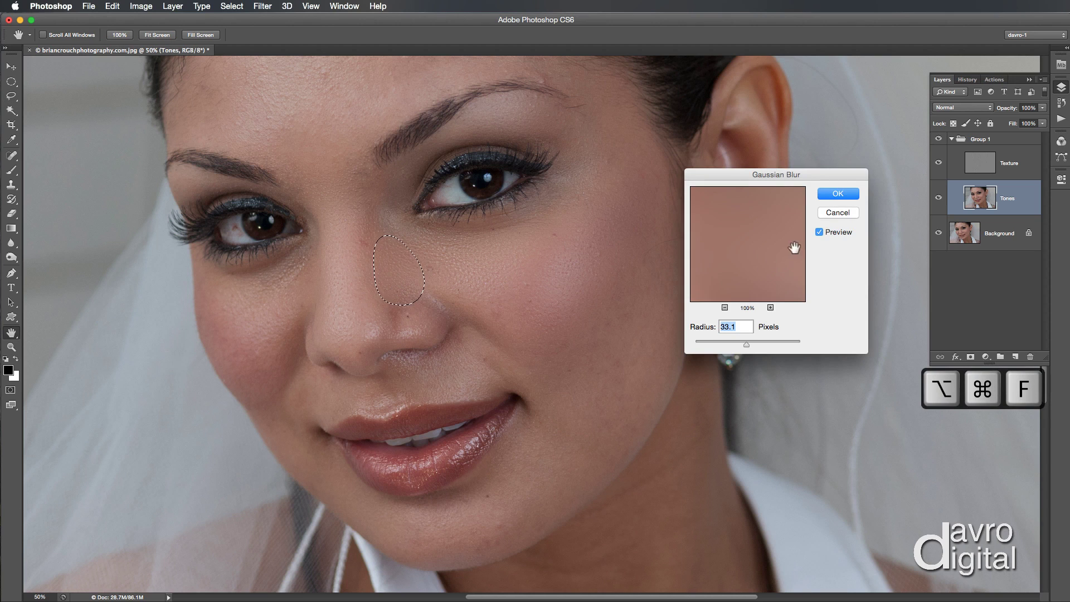
left_click(837, 194)
Lasso the nostril wing on the earring side, apply a Gaussian Blur of about 19 pixels and clear the selection.
left_click(447, 295)
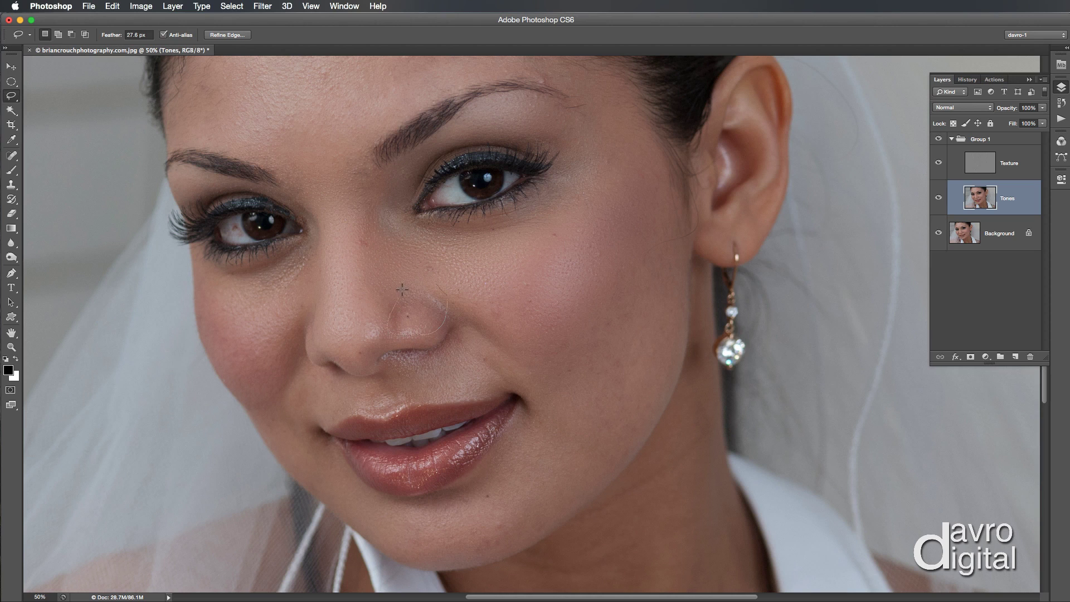
left_click_drag(435, 284, 442, 308)
key("alt+super+f")
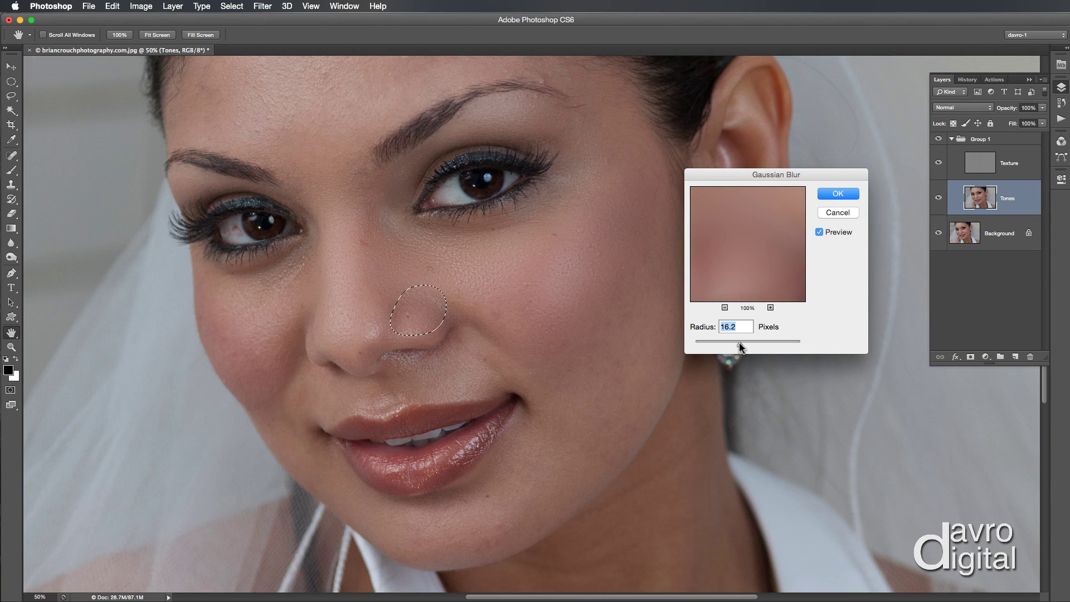
left_click(837, 194)
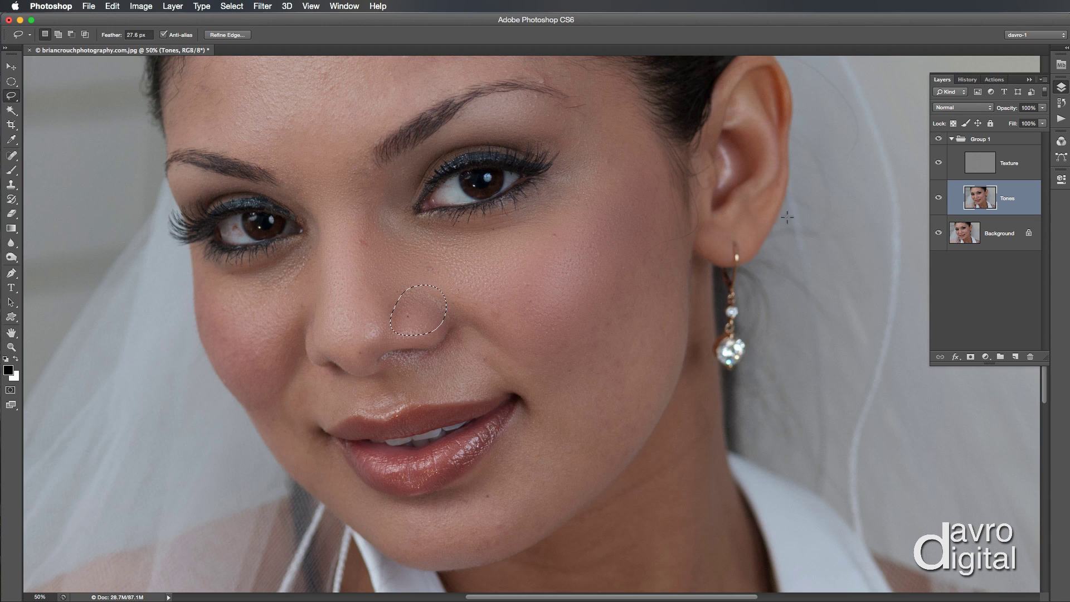
key("super+d")
Lasso the small area between the nose tip and the nostril and apply a 19-pixel Gaussian Blur.
left_click_drag(375, 313, 375, 314)
key("alt+super+f")
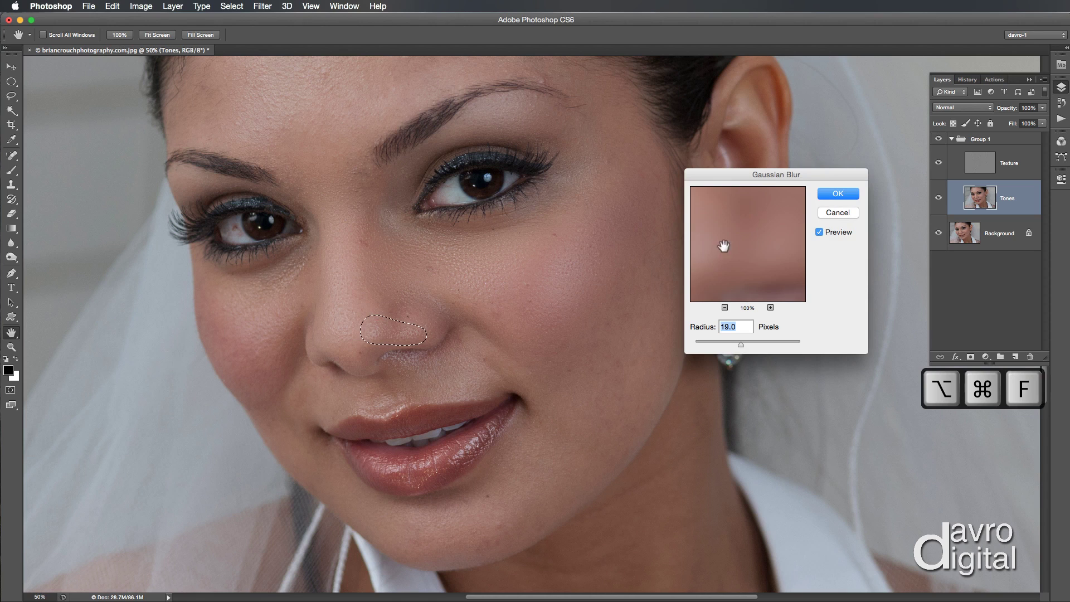
left_click(838, 193)
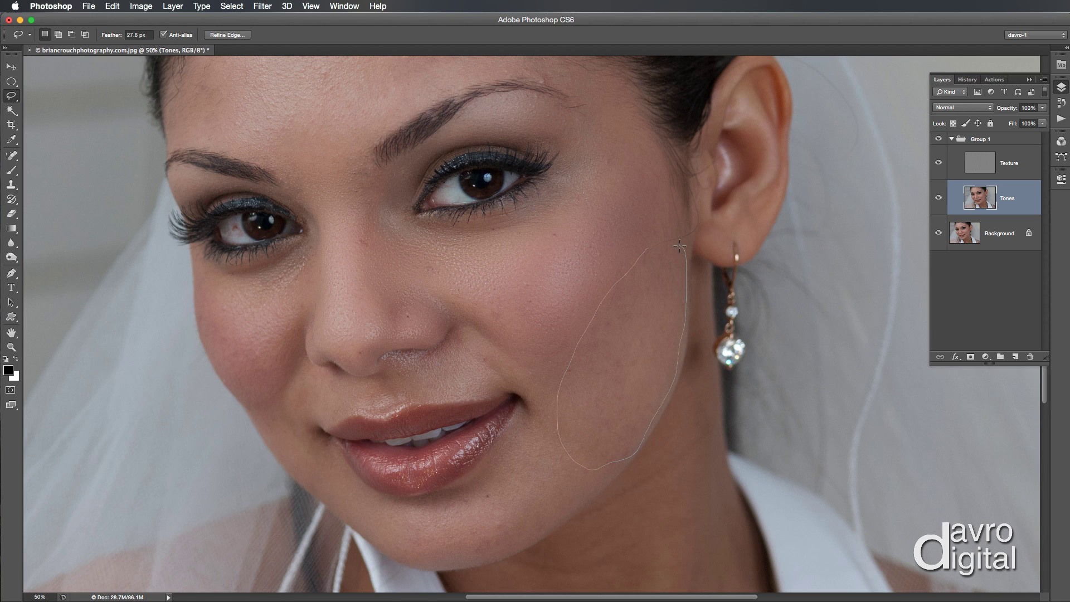
Lasso the outer cheek and jaw beside the earring, apply a 20.4-pixel Gaussian Blur, clear the selection and compare with Group 1 hidden.
left_click_drag(628, 262, 635, 266)
key("alt+super+f")
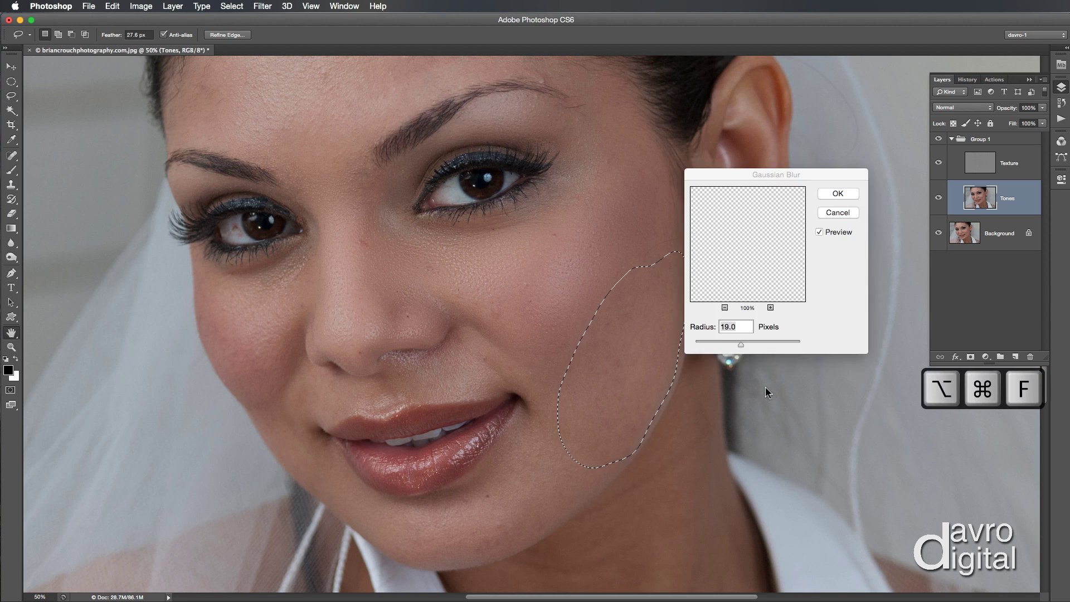
scroll(764, 392, "down", 1)
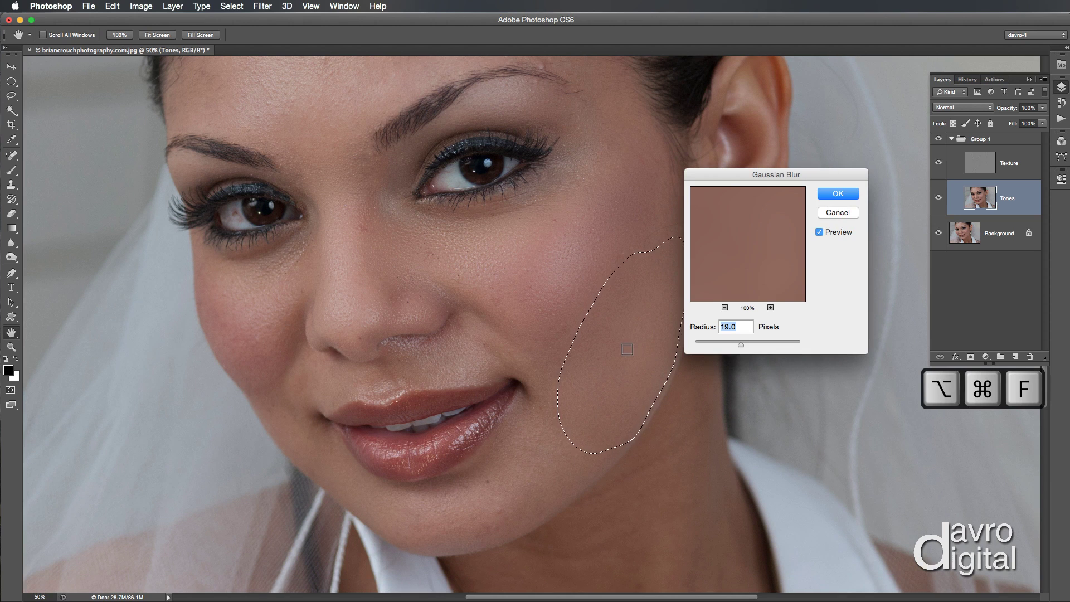
left_click_drag(740, 345, 742, 346)
left_click(835, 198)
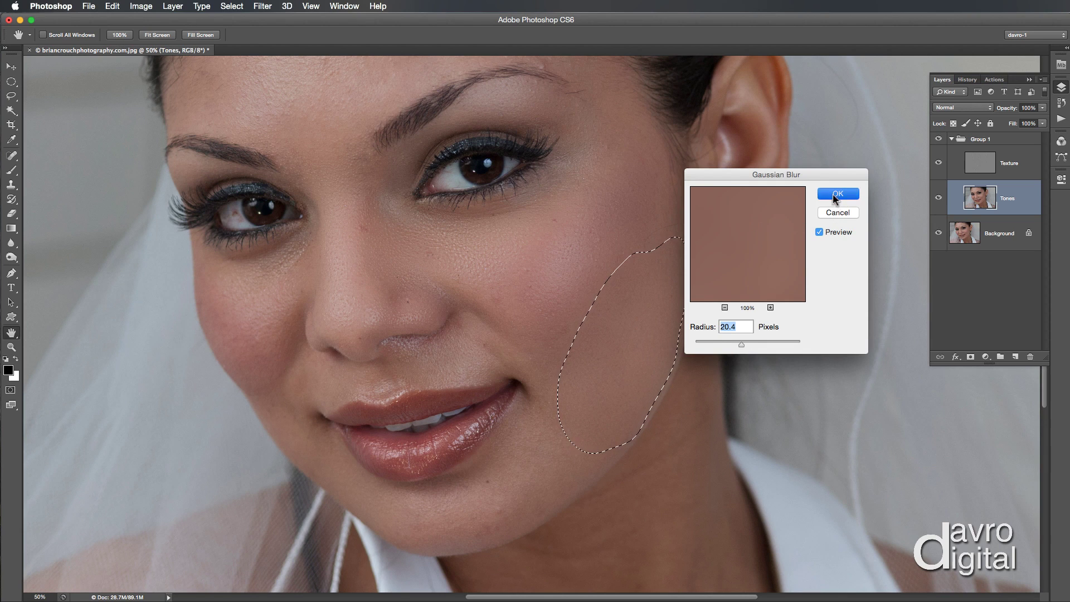
key("super+d")
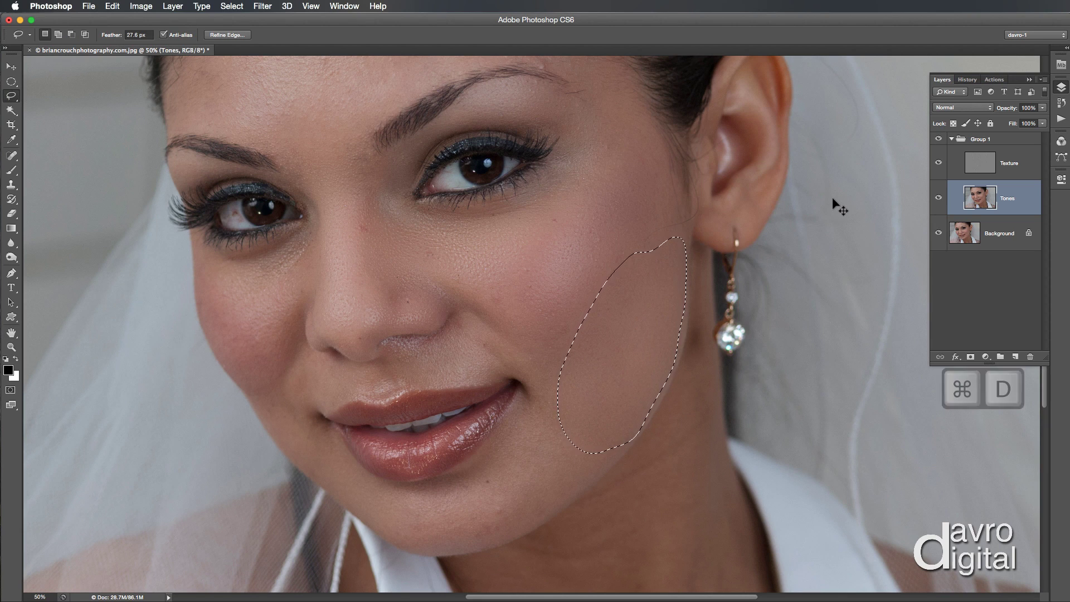
left_click(939, 139)
left_click(939, 140)
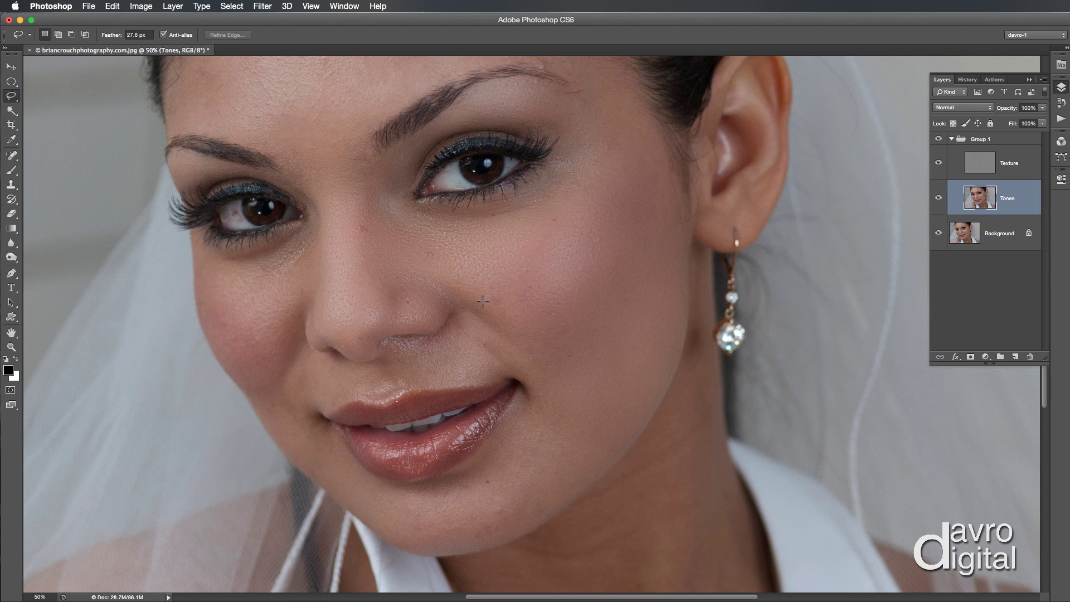
Set the Brush tool's flow to 27% and paint sampled cheek tone over the upper smile line on the earring side.
key("b")
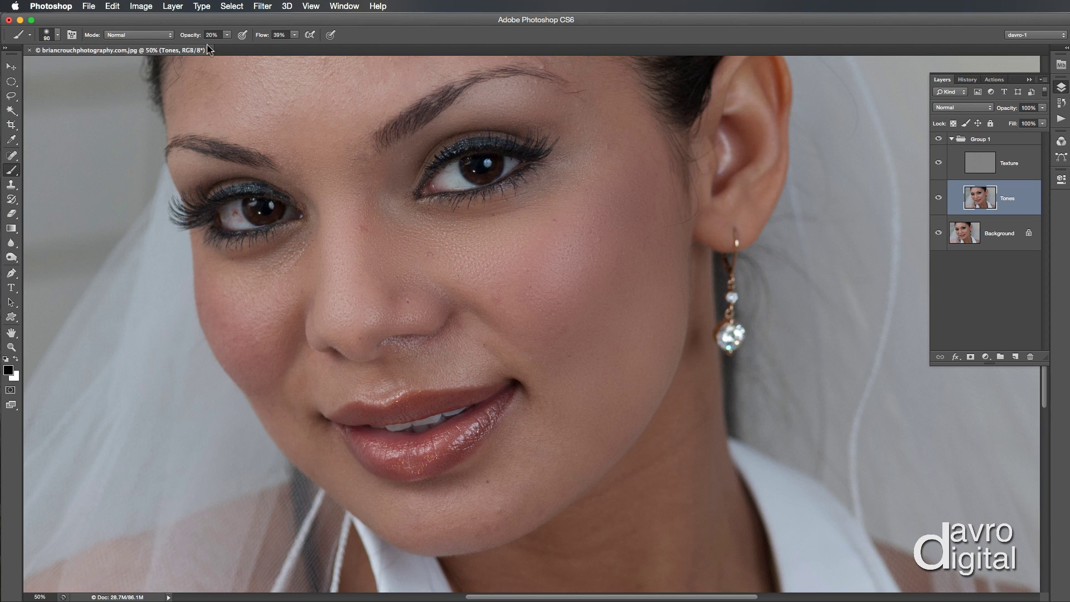
left_click_drag(264, 36, 257, 38)
key("Return")
key("alt")
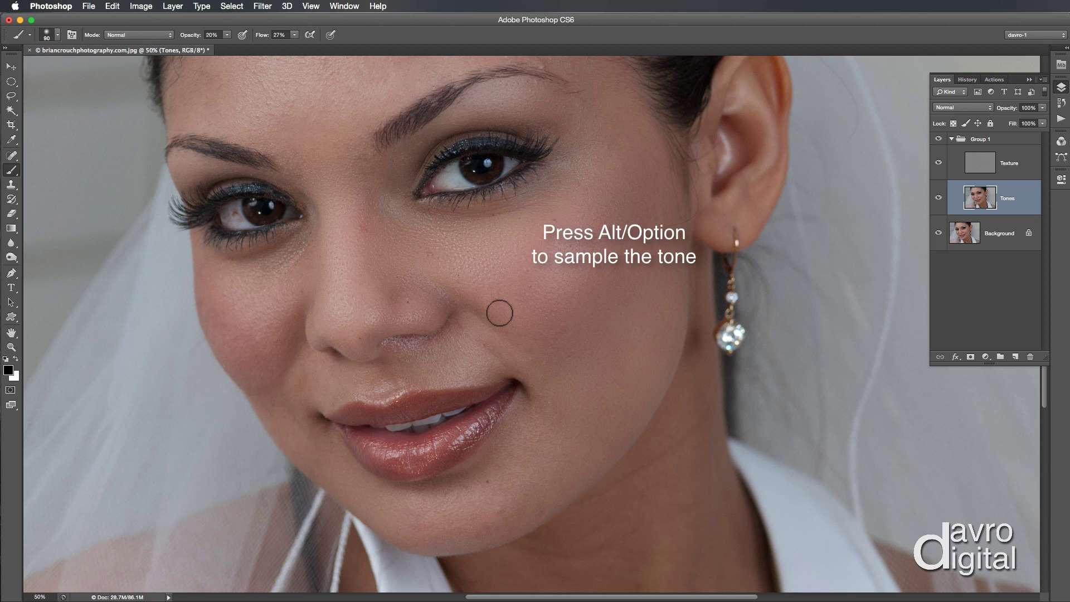
left_click(500, 313, "alt")
left_click(492, 310)
left_click(471, 295)
left_click(483, 299)
left_click(509, 312)
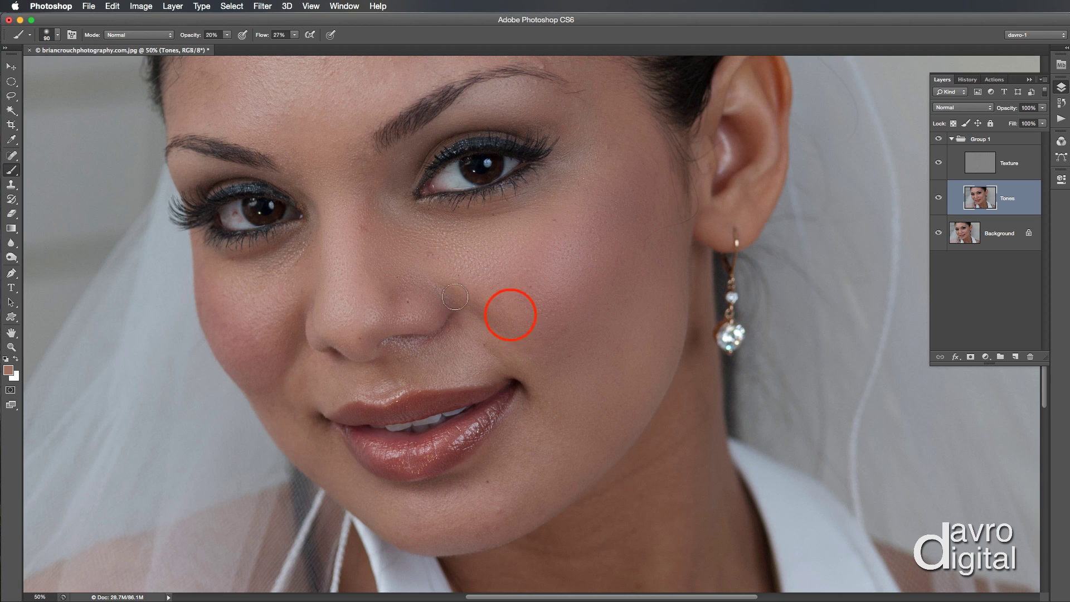
left_click(503, 312)
left_click(513, 312)
left_click(511, 312)
Paint resampled skin tones into the smile line beside the nostril and compare the retouch with Group 1 hidden and shown.
left_click(476, 329)
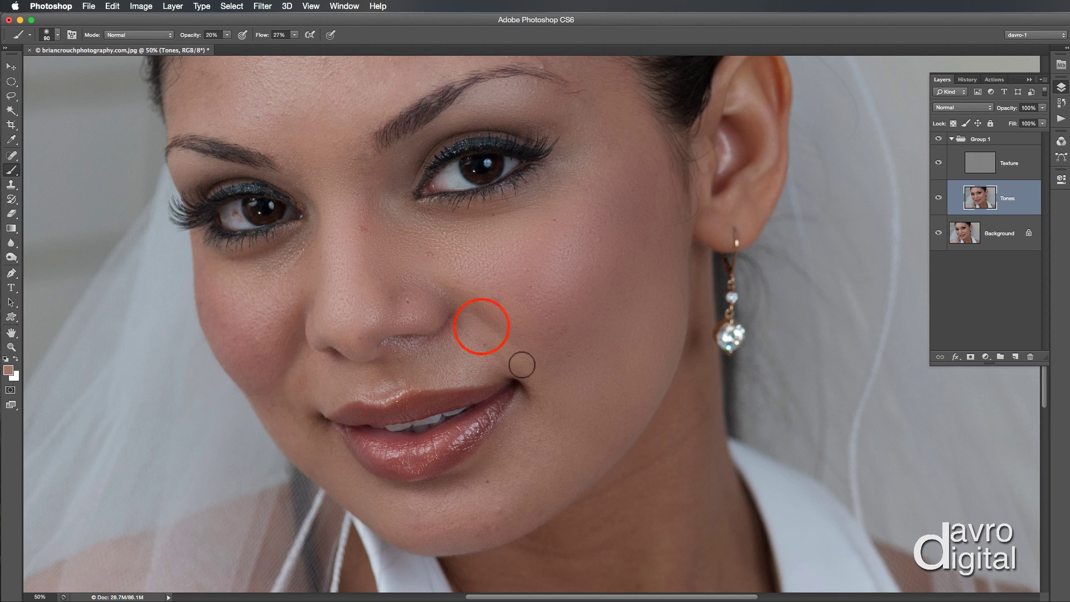
left_click(481, 327, "alt")
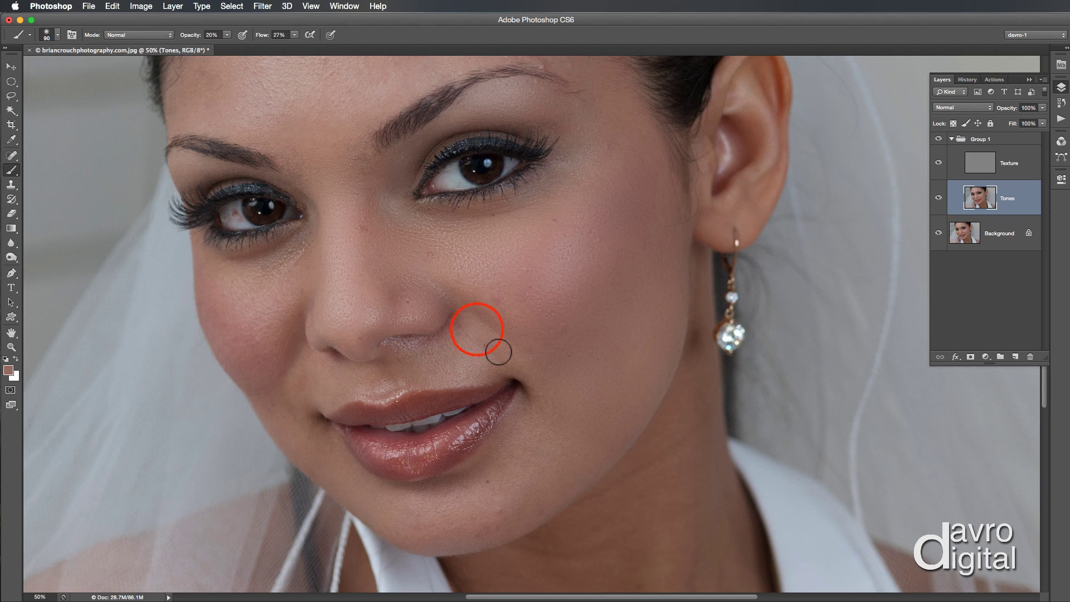
left_click(480, 333, "alt")
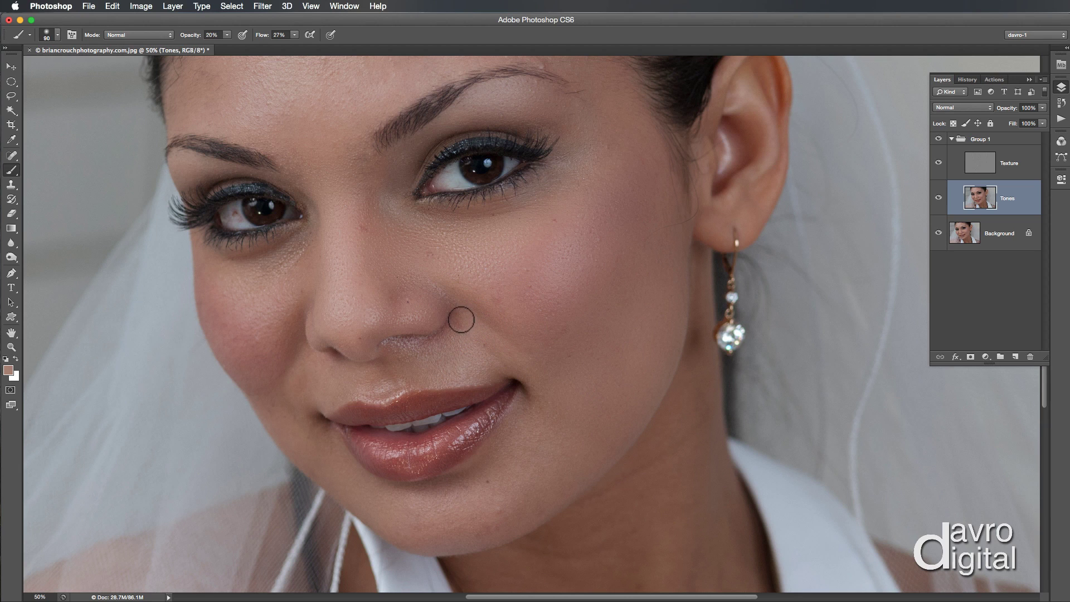
left_click(473, 328, "alt")
left_click(468, 326)
left_click(470, 329, "alt")
left_click(473, 321)
left_click(470, 321, "alt")
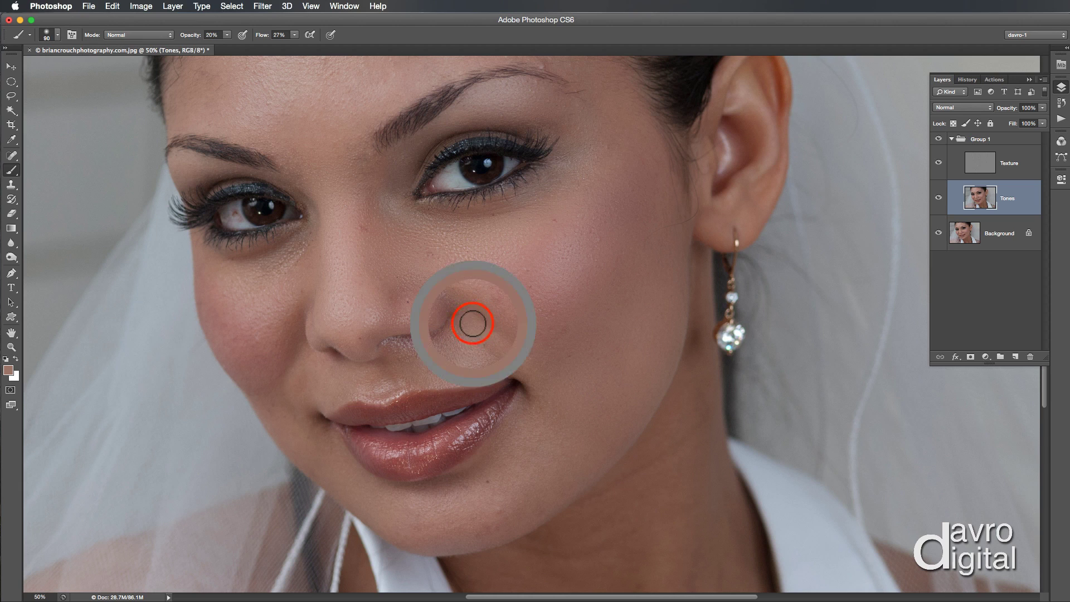
left_click(473, 316)
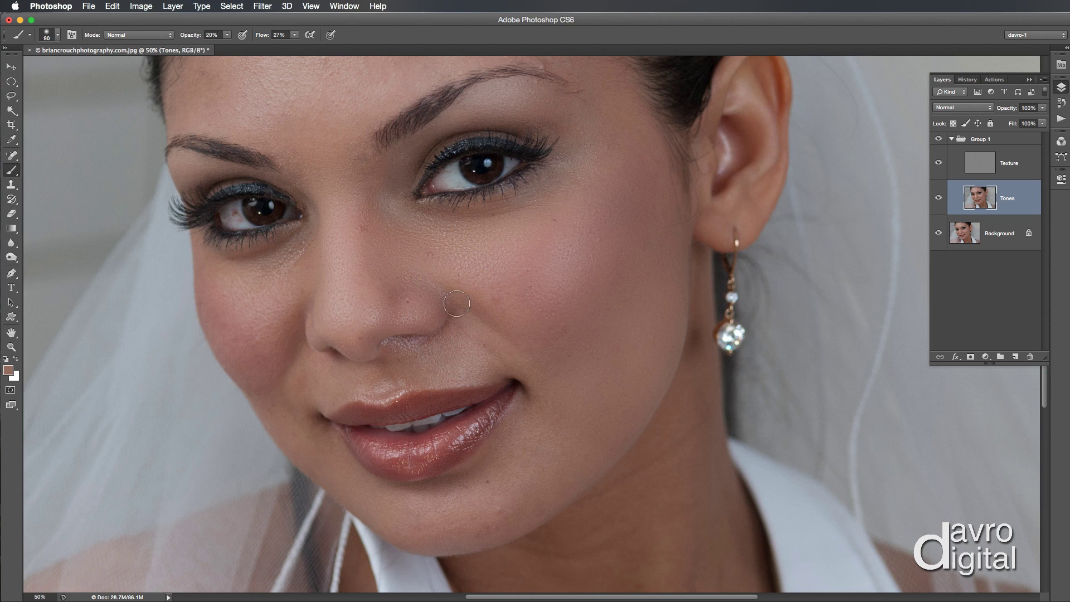
left_click(440, 284, "alt")
left_click(938, 140)
left_click(939, 140)
left_click(938, 141)
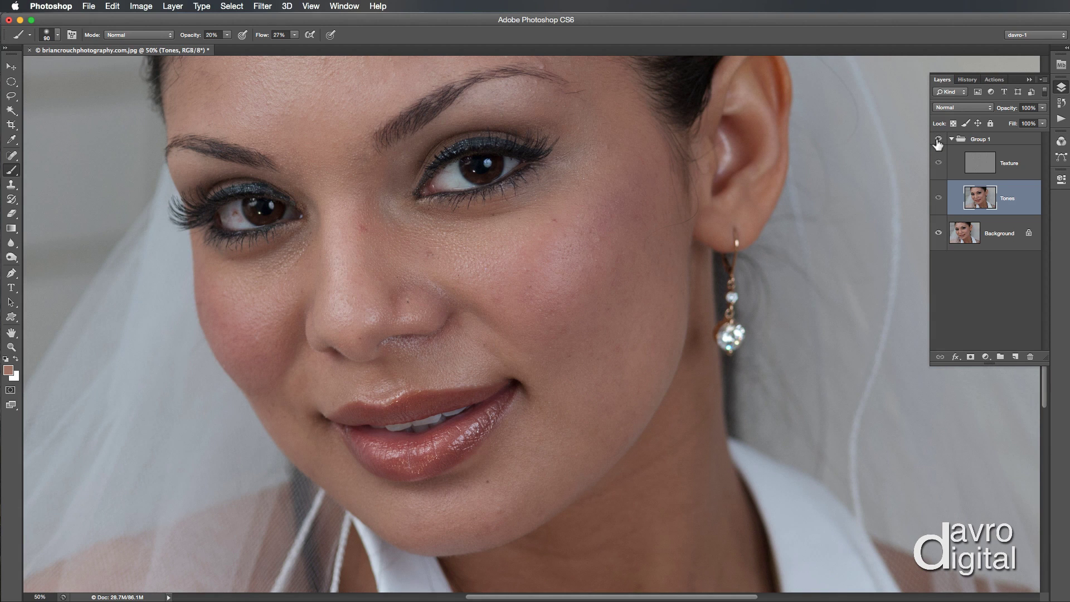
left_click(938, 141)
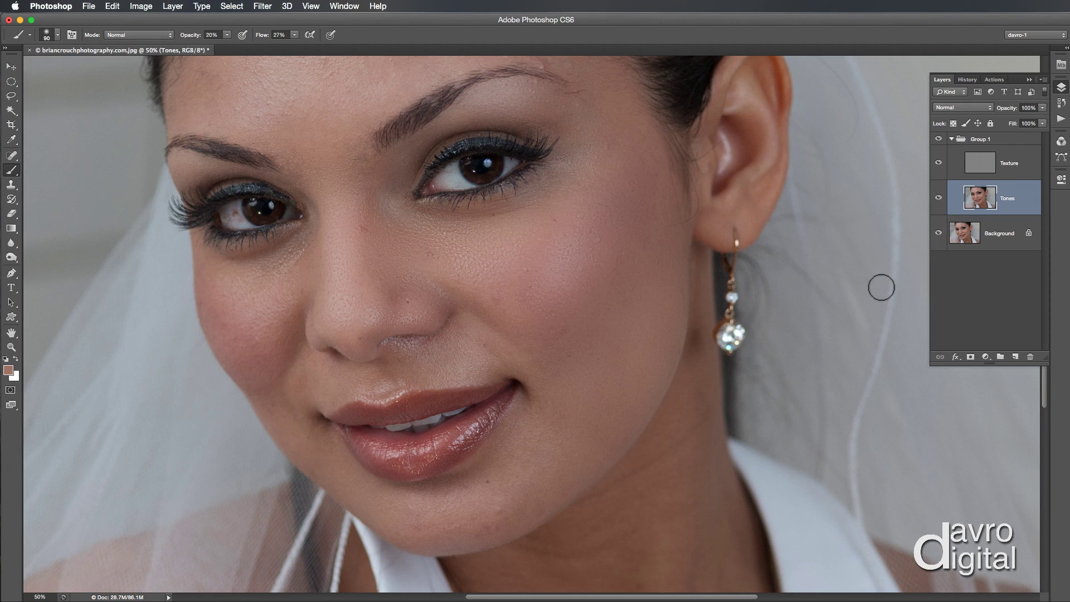
Lasso the skin between the nostril and the mouth corner on the earring side, apply a 17.6-pixel Gaussian Blur and clear the selection.
key("l")
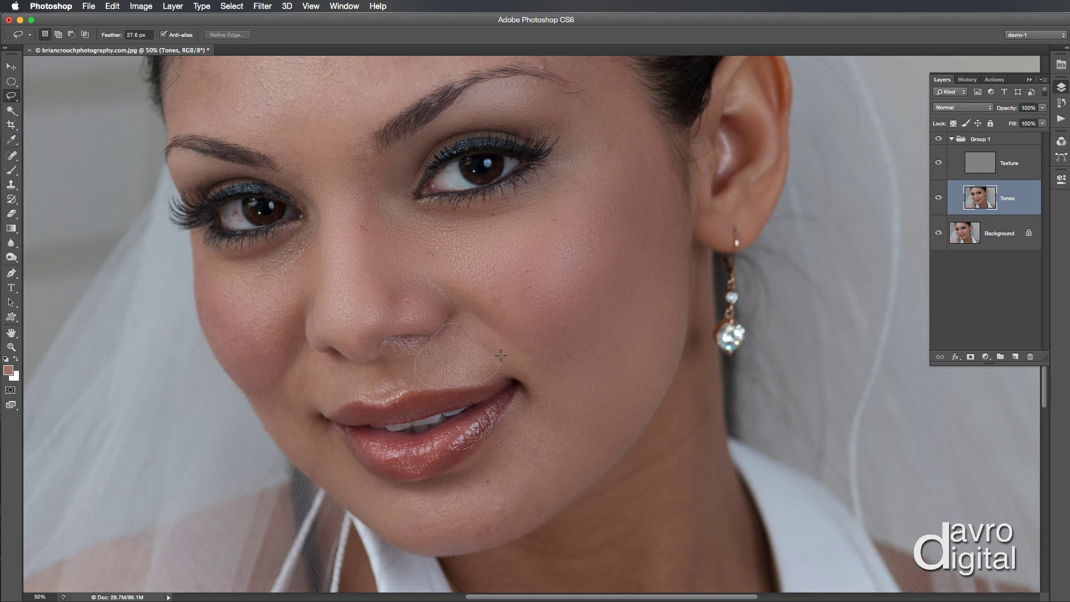
left_click_drag(465, 322, 462, 328)
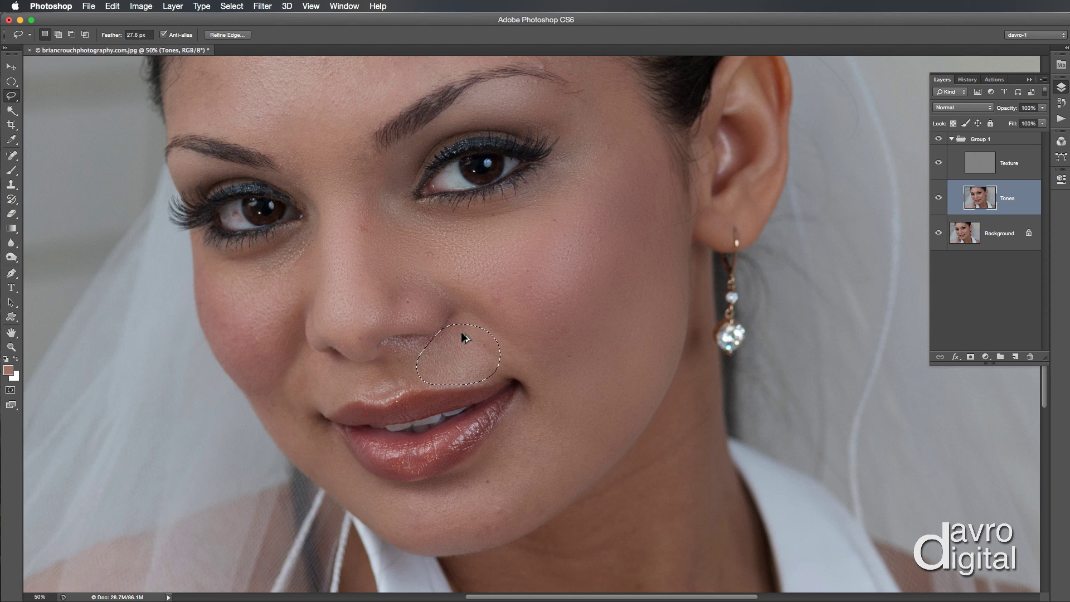
key("alt+super+f")
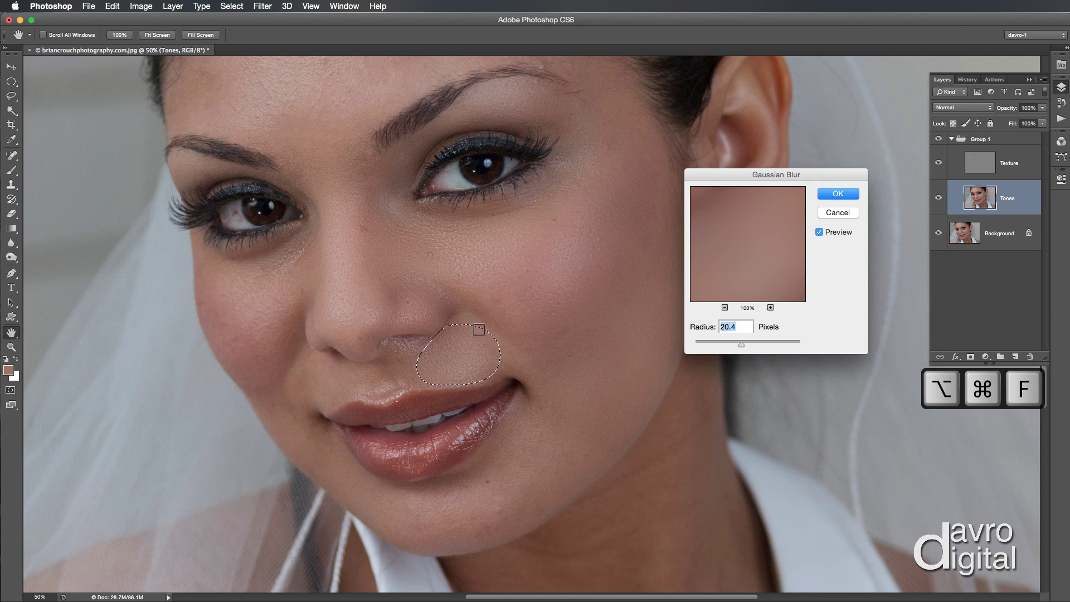
left_click_drag(740, 344, 727, 345)
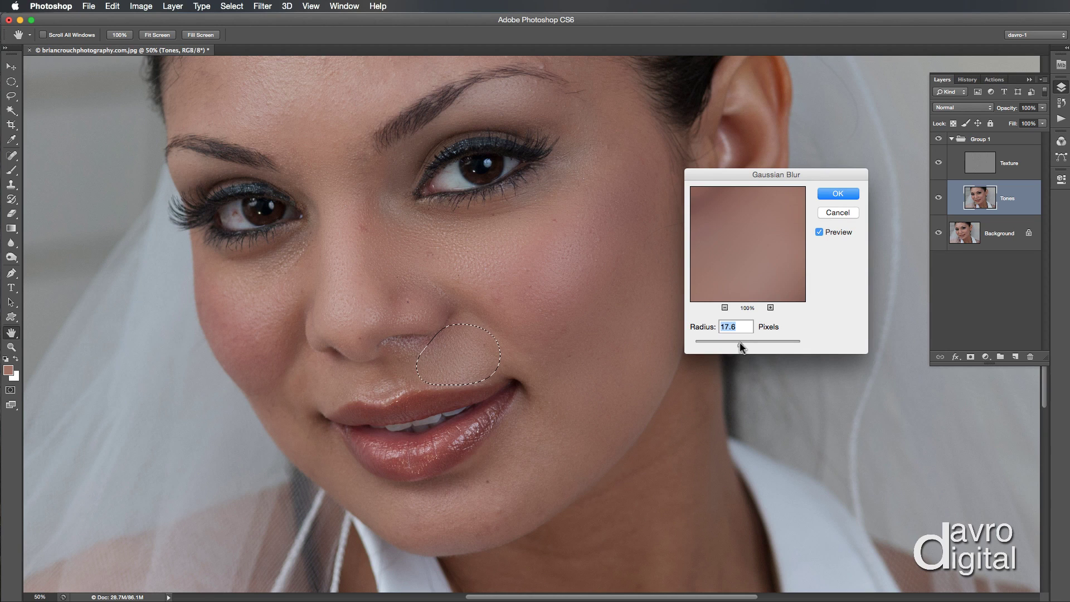
key("Return")
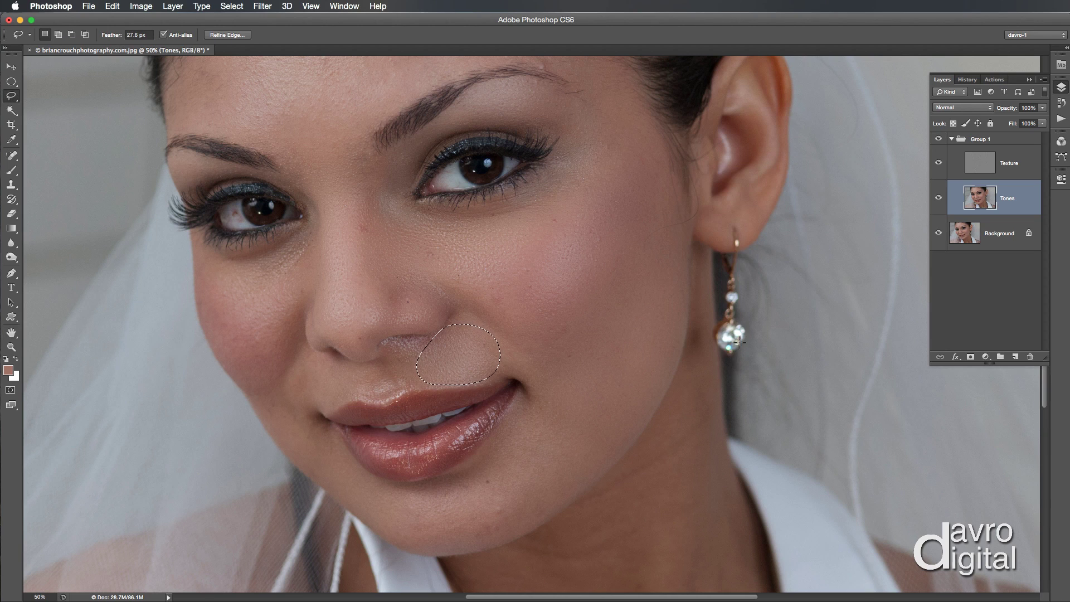
key("super+d")
Lasso the patch directly beneath the nostril on the earring side, apply a 17.6-pixel Gaussian Blur and clear the selection.
left_click_drag(436, 346, 439, 341)
key("alt+super+f")
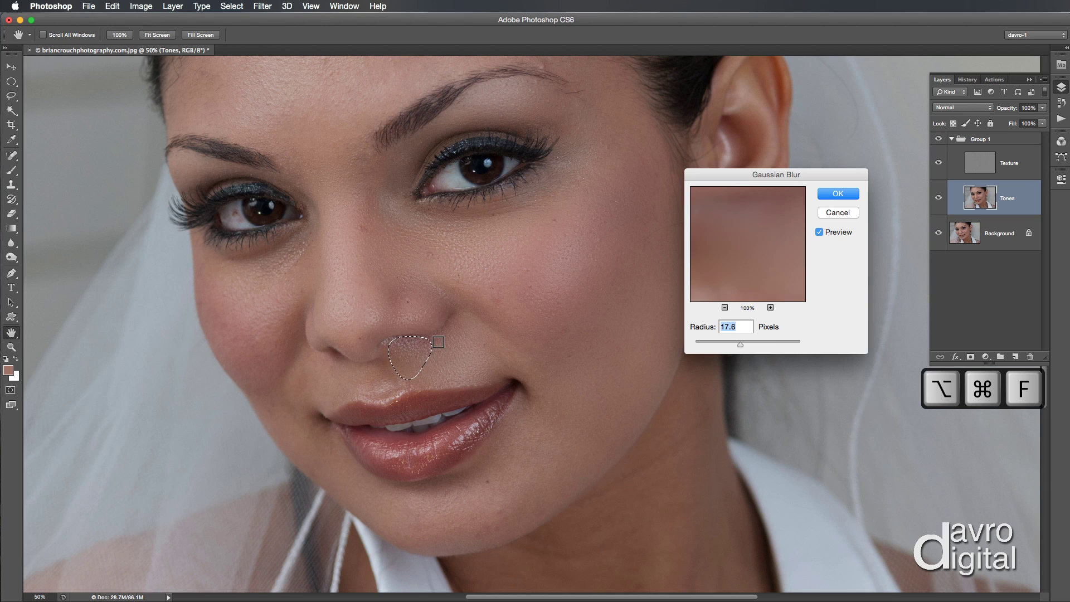
key("Return")
left_click(370, 366)
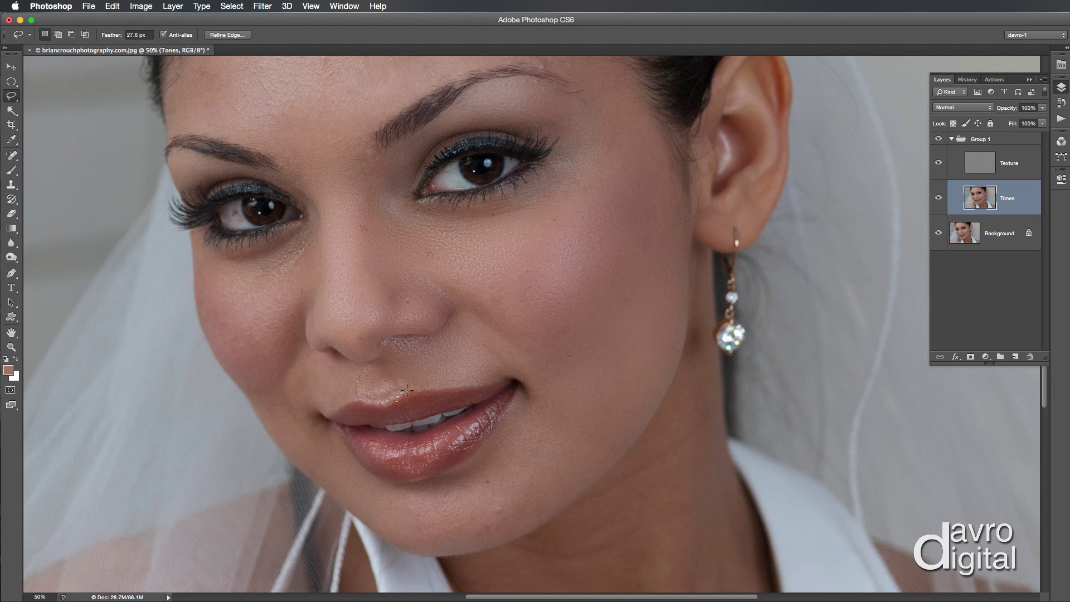
Lasso the small area above the centre of the upper lip and apply a 17.6-pixel Gaussian Blur.
left_click_drag(379, 363, 376, 363)
key("alt+super+f")
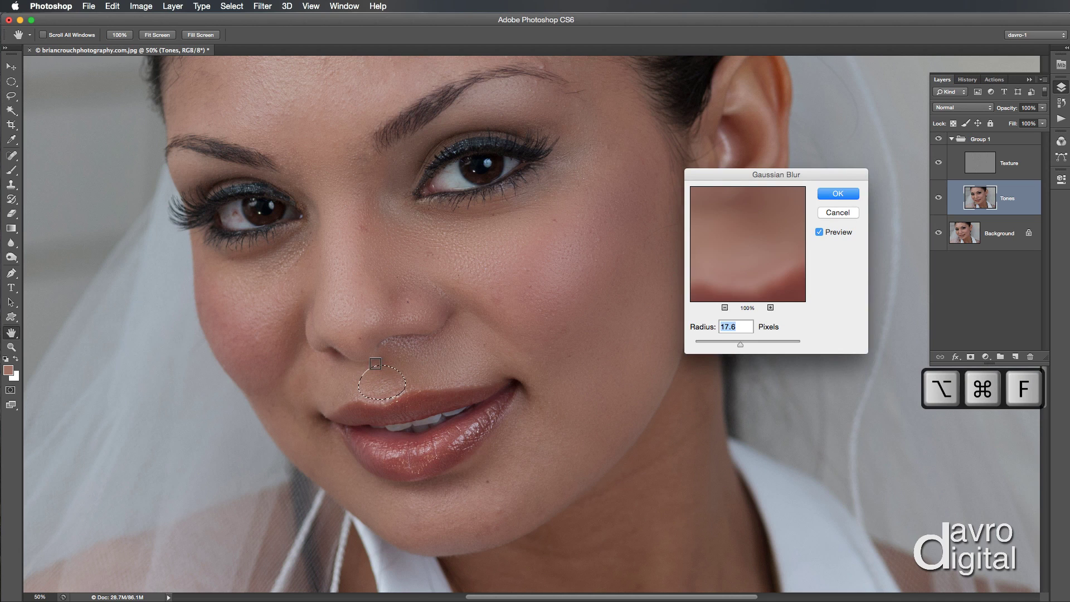
key("Return")
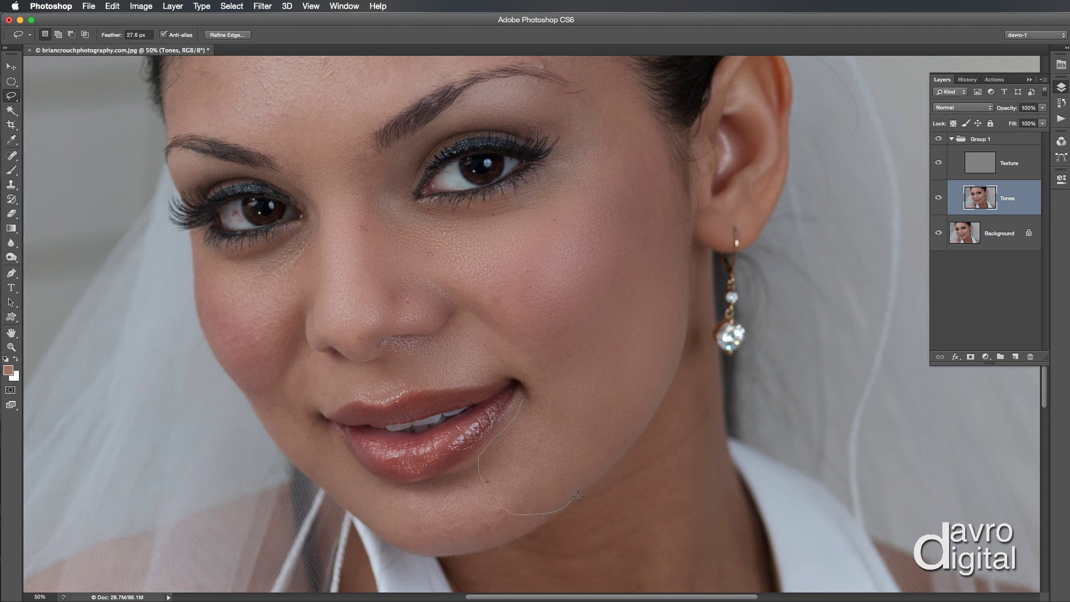
Lasso the lower cheek between the mouth corner and the jaw, apply a 17.6-pixel Gaussian Blur and clear the selection.
left_click_drag(542, 397, 538, 398)
key("alt+super+f")
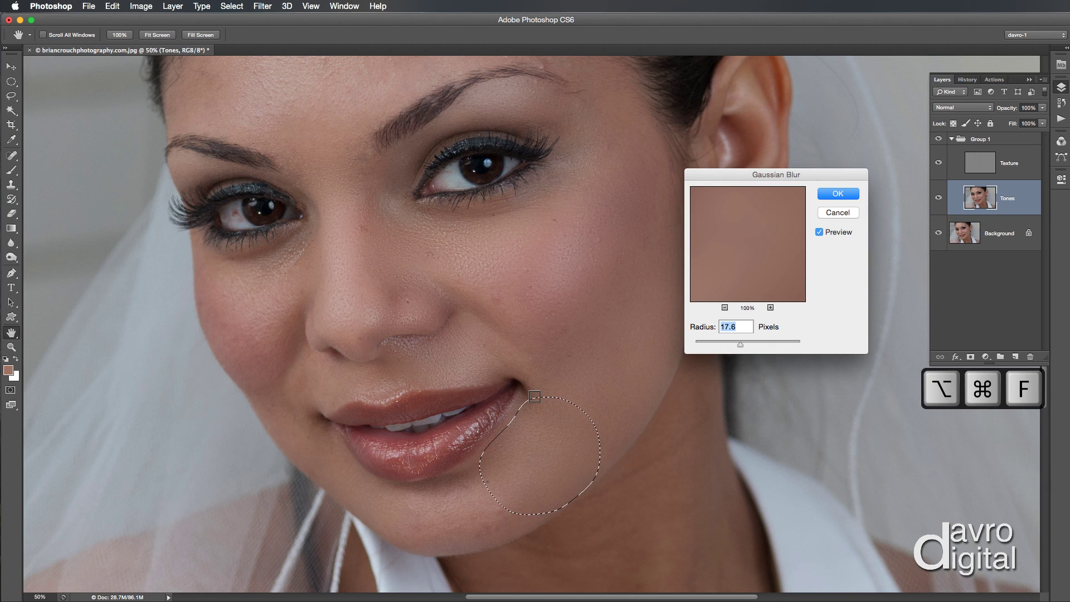
key("Return")
left_click(461, 470)
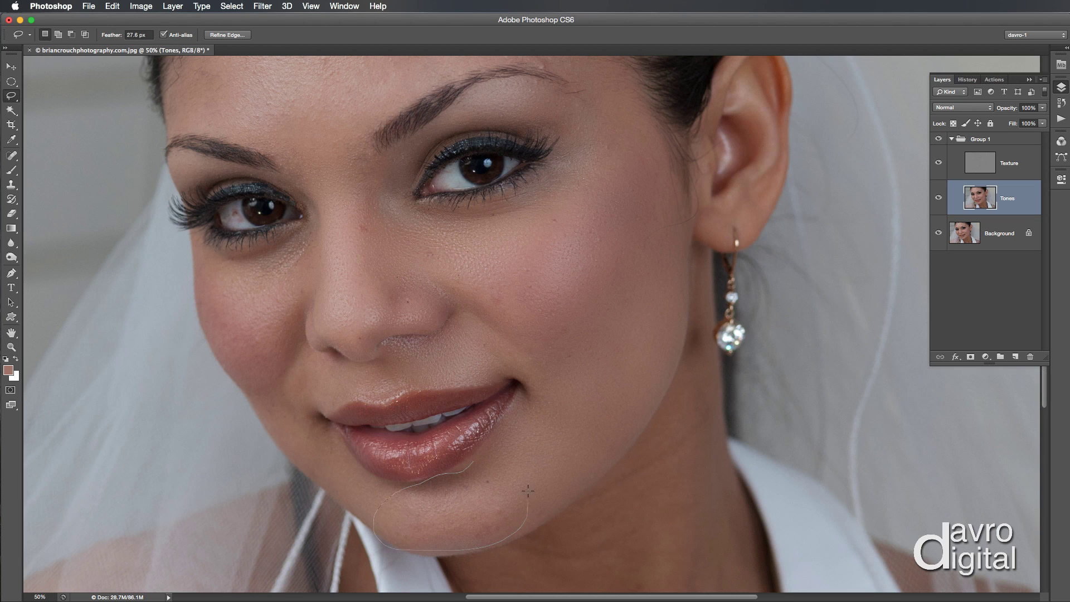
Lasso the chin below the lower lip, apply a 17.6-pixel Gaussian Blur and clear the selection.
left_click_drag(486, 458, 482, 460)
key("alt+super+f")
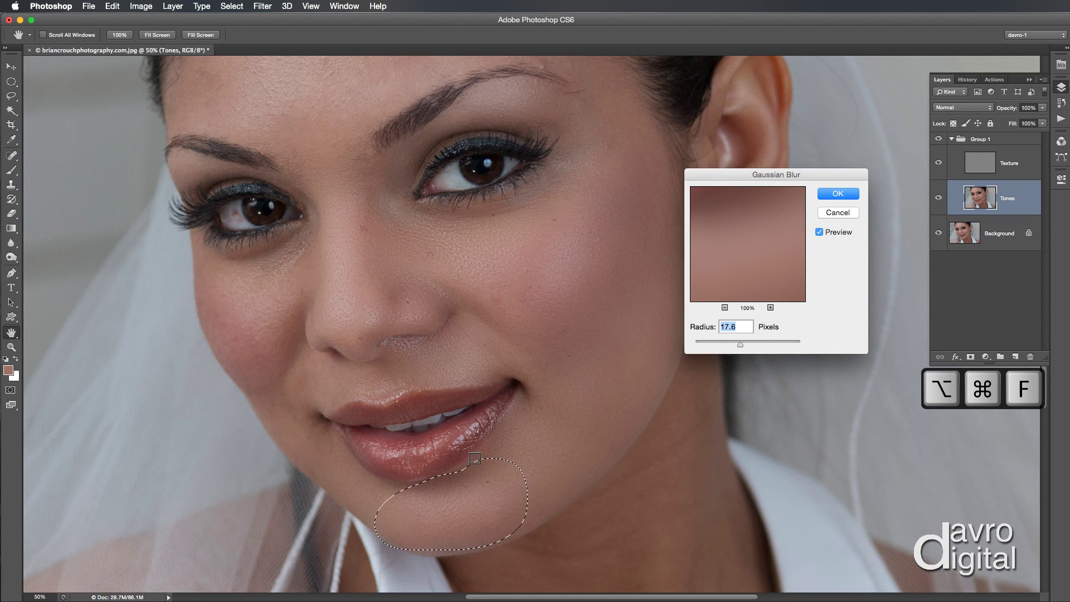
key("Return")
key("super+d")
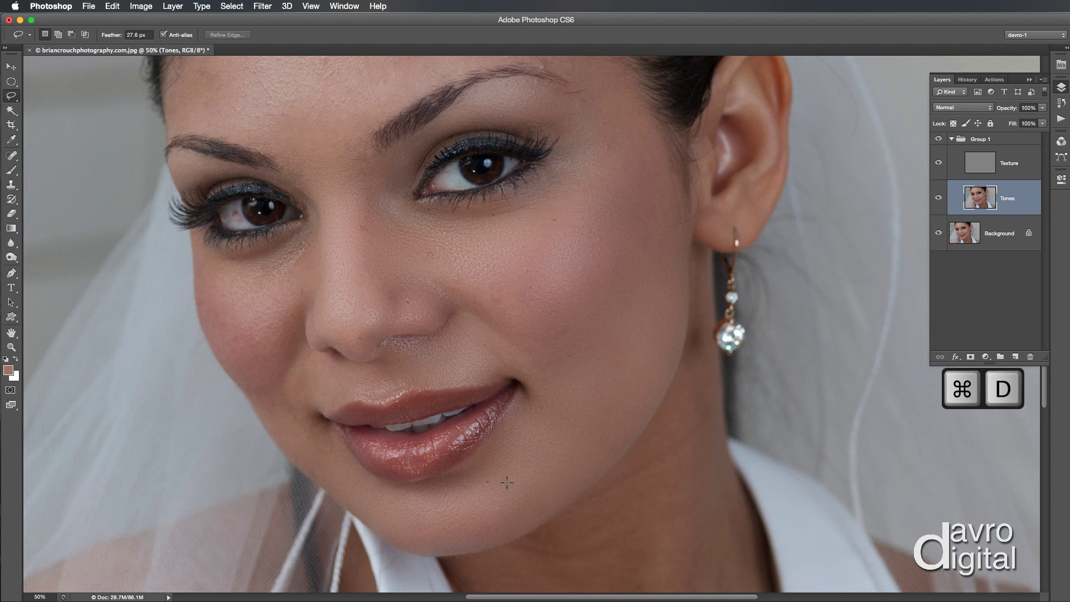
Sample nearby skin tones and paint them with the Brush tool along the shadow beneath the lower lip.
key("b")
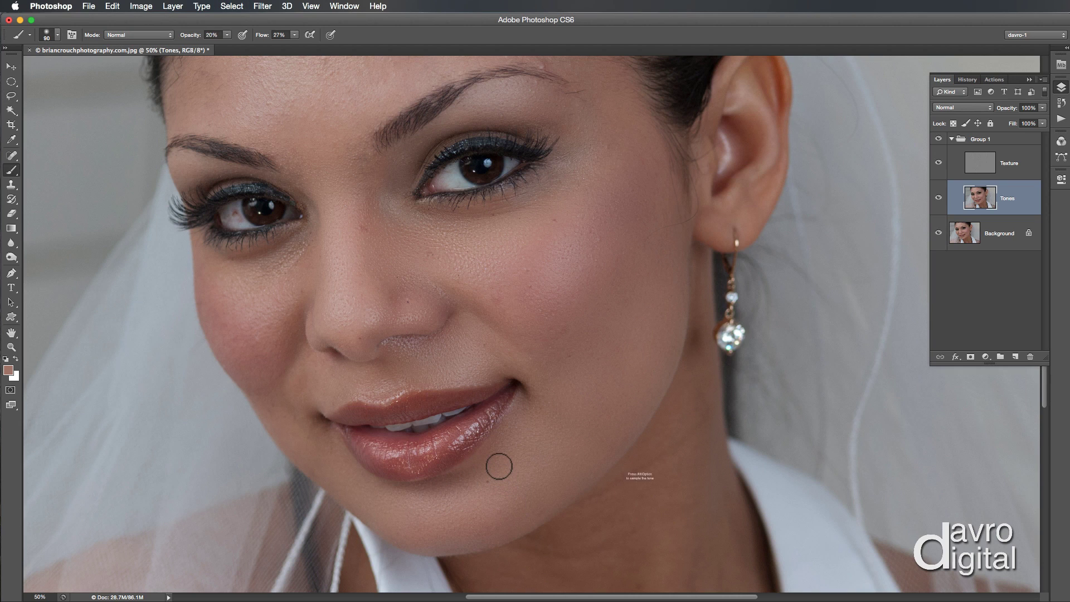
left_click(498, 462, "alt")
left_click(497, 462, "alt")
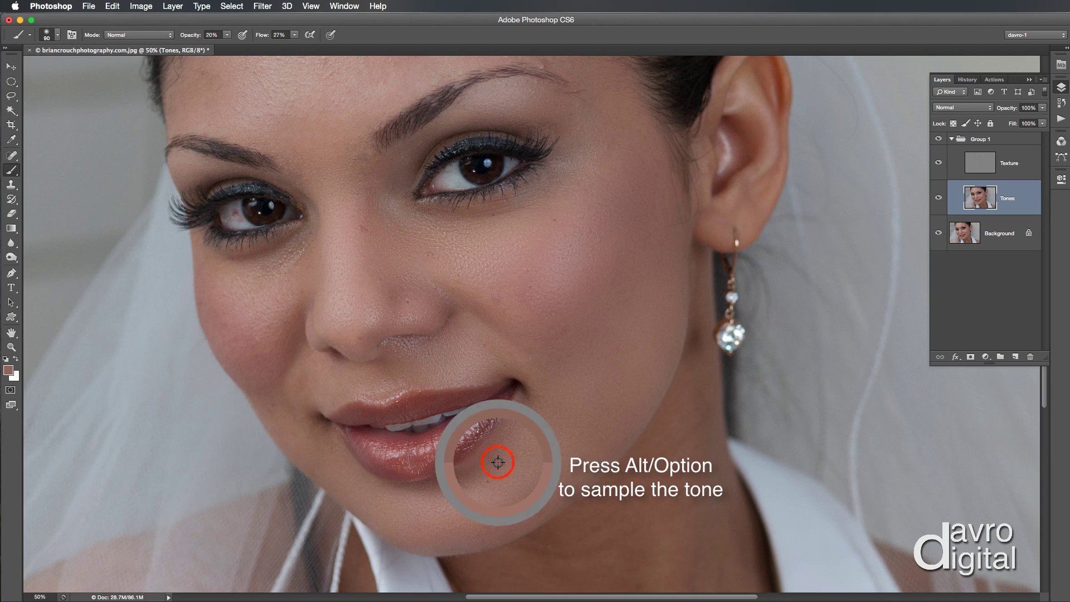
left_click(468, 475, "alt")
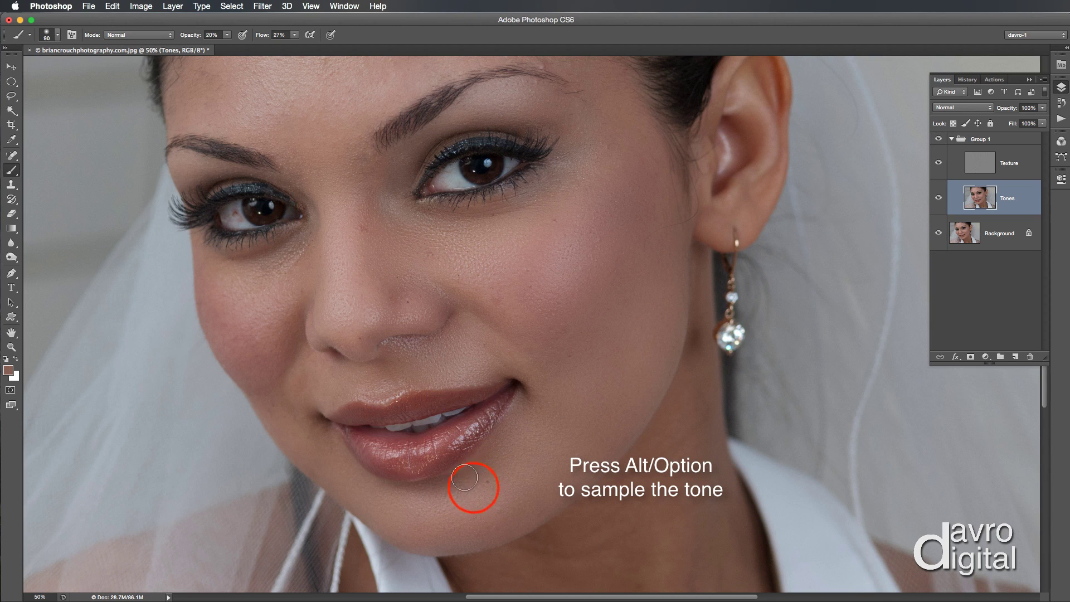
left_click(471, 485, "alt")
left_click(473, 483, "alt")
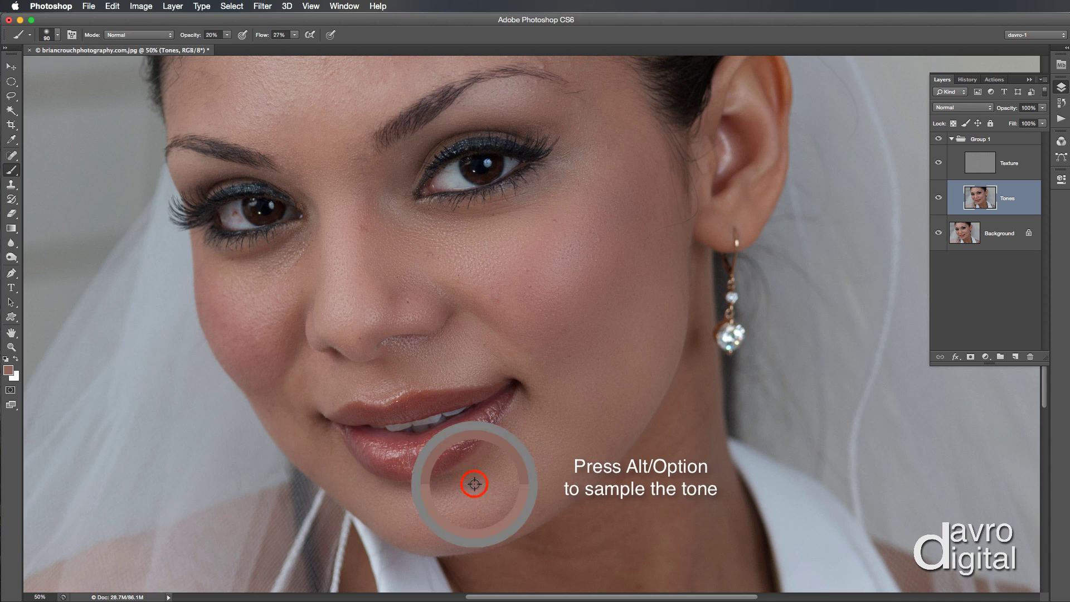
left_click(453, 490, "alt")
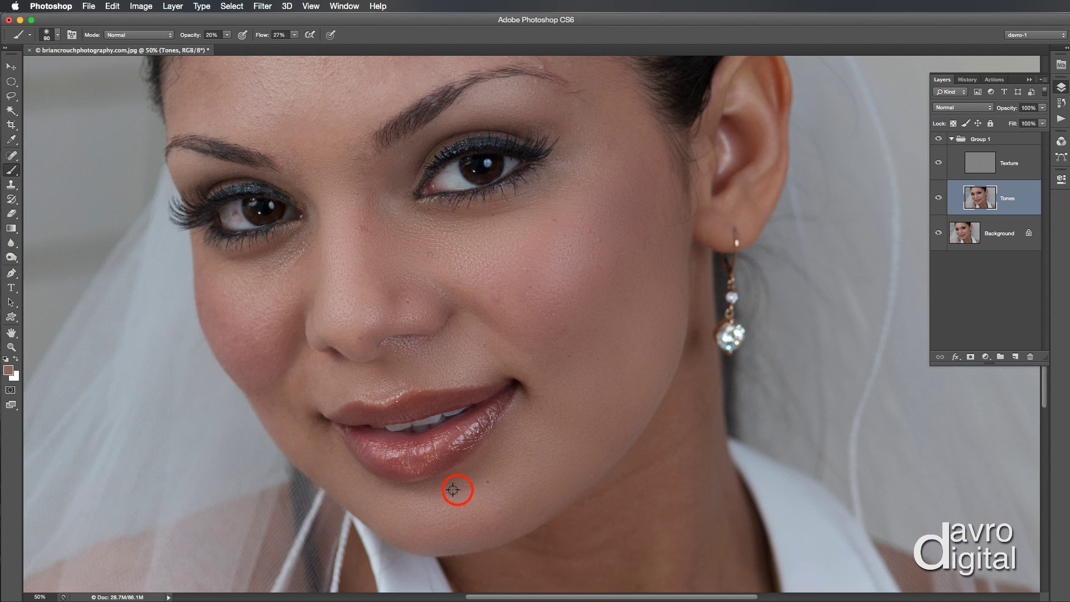
left_click(468, 495, "alt")
left_click(421, 495, "alt")
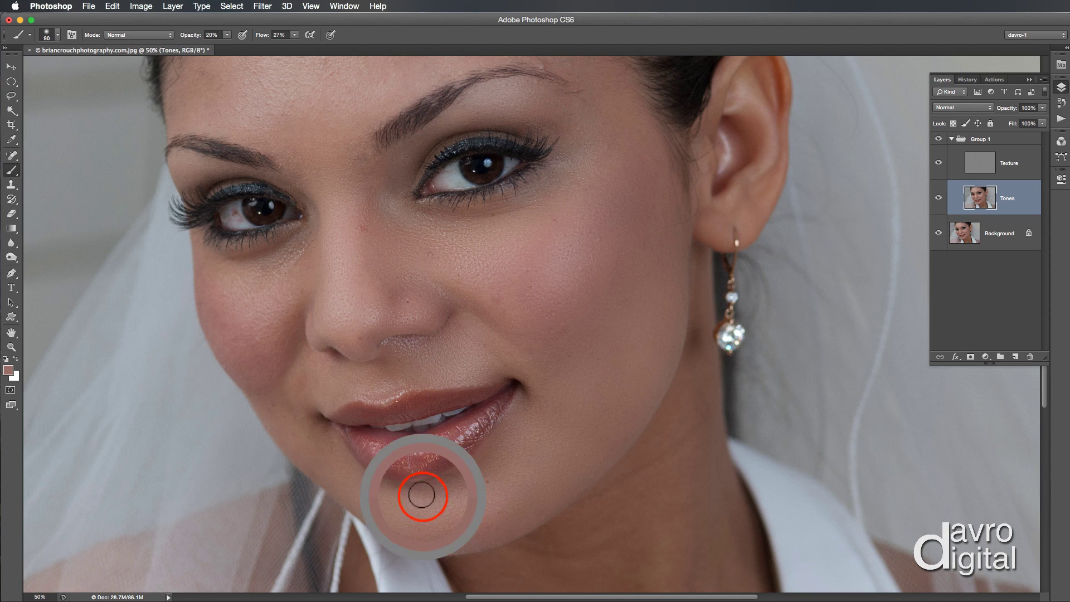
Brush the sampled tone over the side of the chin and the skin around the mouth corner.
left_click(494, 475)
left_click(526, 436)
left_click(527, 438)
left_click(514, 351)
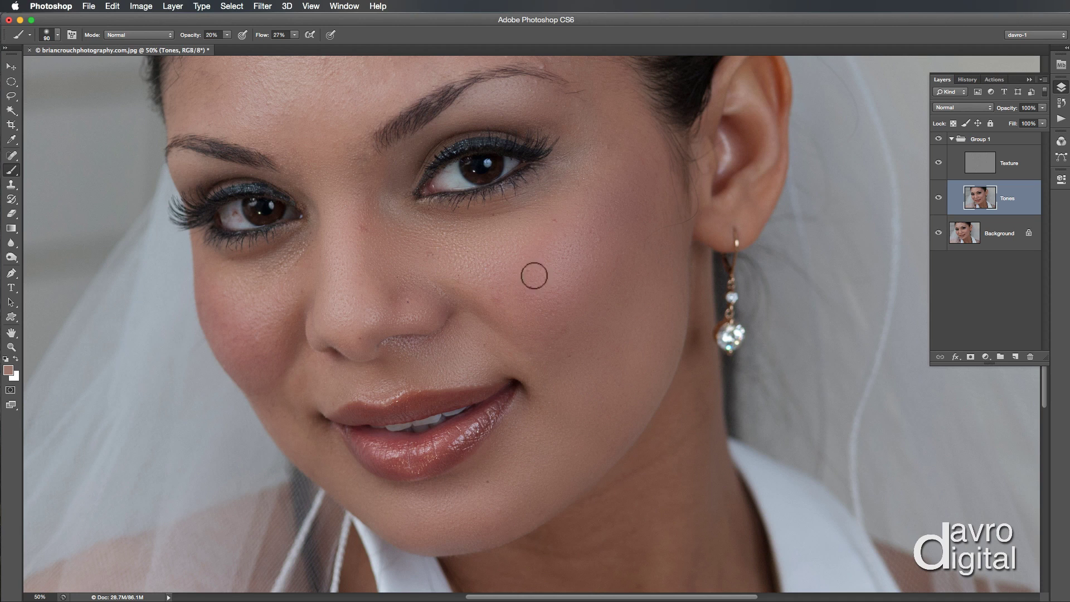
On the Texture layer, heal the blemishes on the nose and cheek with the Content-Aware Spot Healing Brush.
left_click(1014, 166)
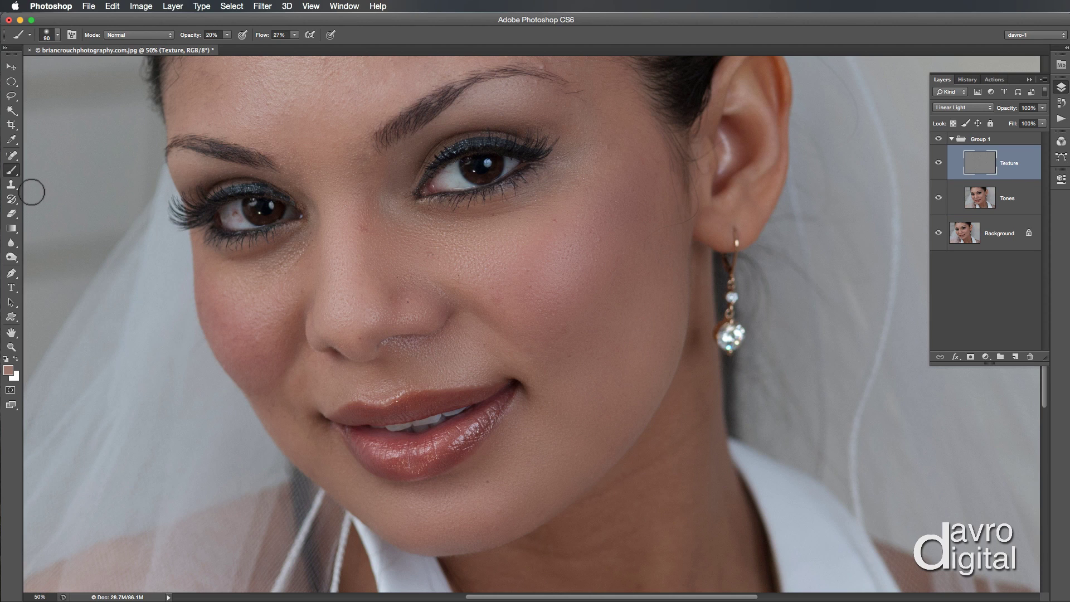
left_click(16, 155)
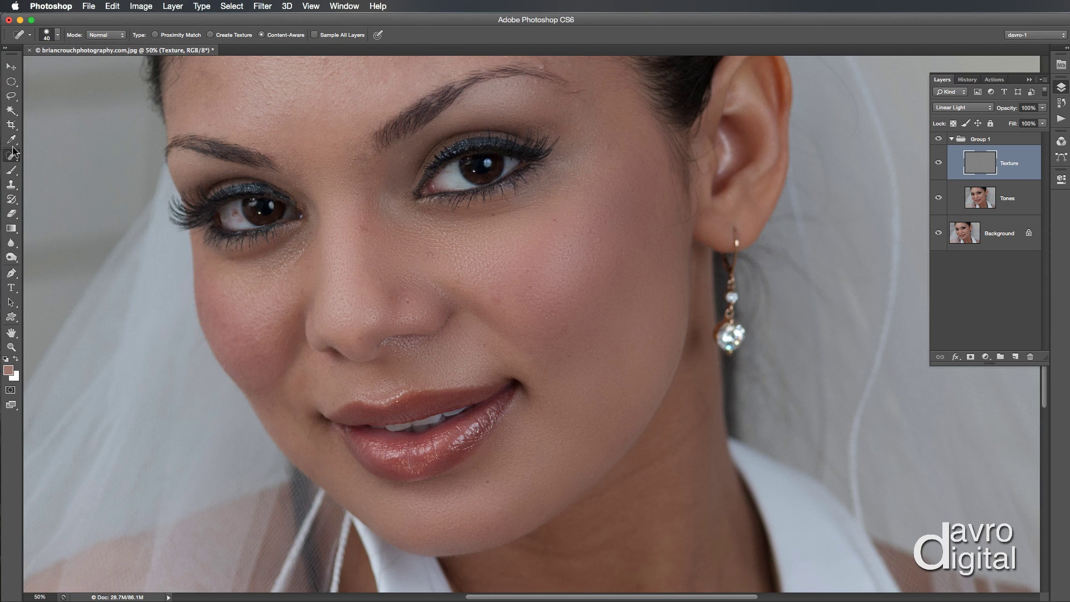
left_click_drag(11, 156, 42, 157)
left_click(358, 226)
left_click(425, 253)
left_click(410, 301)
left_click(527, 268)
left_click(599, 238)
left_click(581, 265)
left_click(523, 265)
Heal the finer spots on the outer cheek, beside the nose and around the mouth corner on the Texture layer.
left_click(666, 243)
left_click(661, 242)
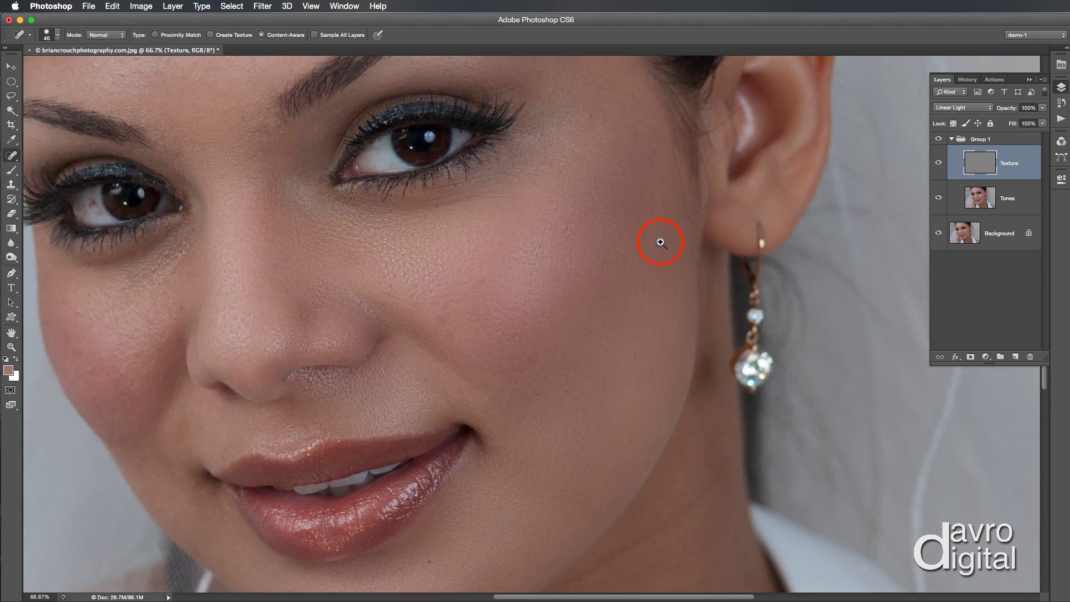
left_click(661, 242)
mouse_move(625, 255)
left_mouse_down()
mouse_move(648, 221)
mouse_move(696, 203)
mouse_move(658, 225)
mouse_move(671, 208)
mouse_move(659, 208)
left_mouse_up()
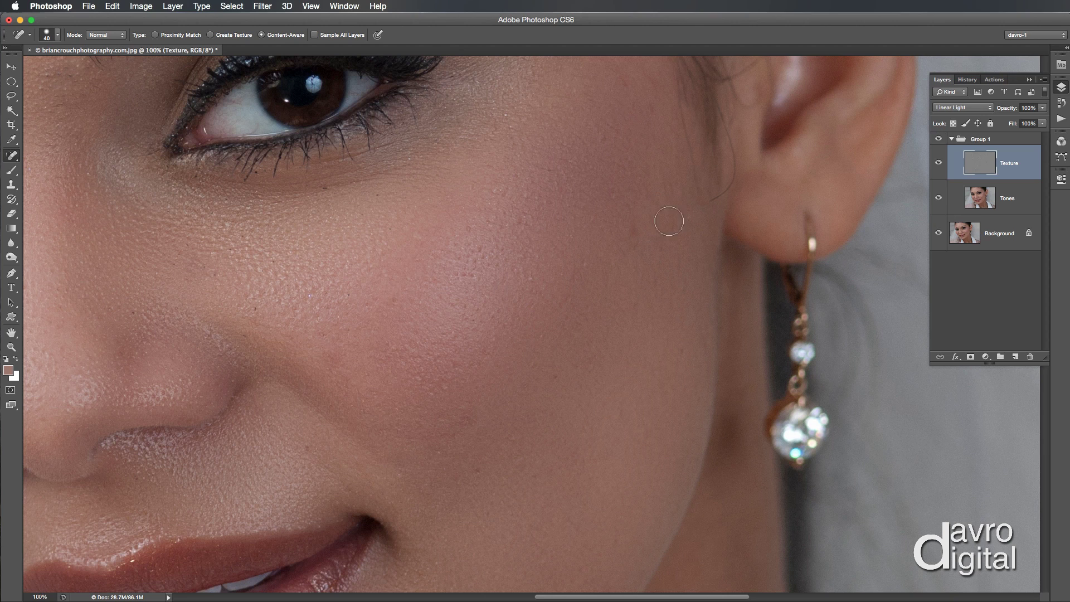
left_click(331, 354)
left_click(256, 309)
left_click(311, 449)
left_click(481, 475)
left_click(132, 313)
On the Tones layer, lasso the outer cheek beside the ear and apply a 44.4-pixel Gaussian Blur.
mouse_move(503, 301)
left_mouse_down()
mouse_move(411, 186)
mouse_move(372, 299)
left_mouse_up()
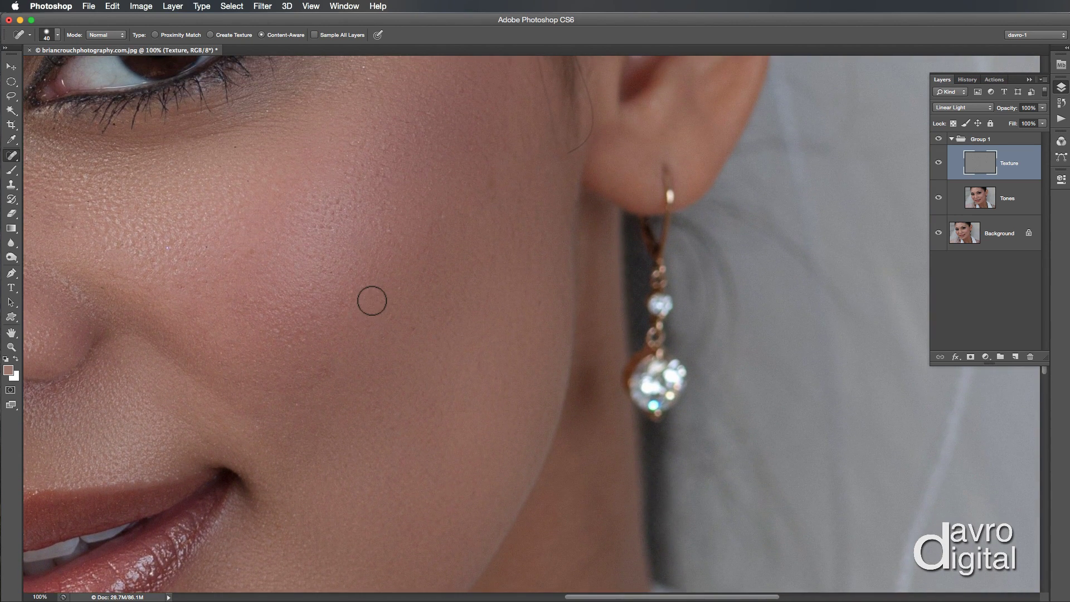
key("l")
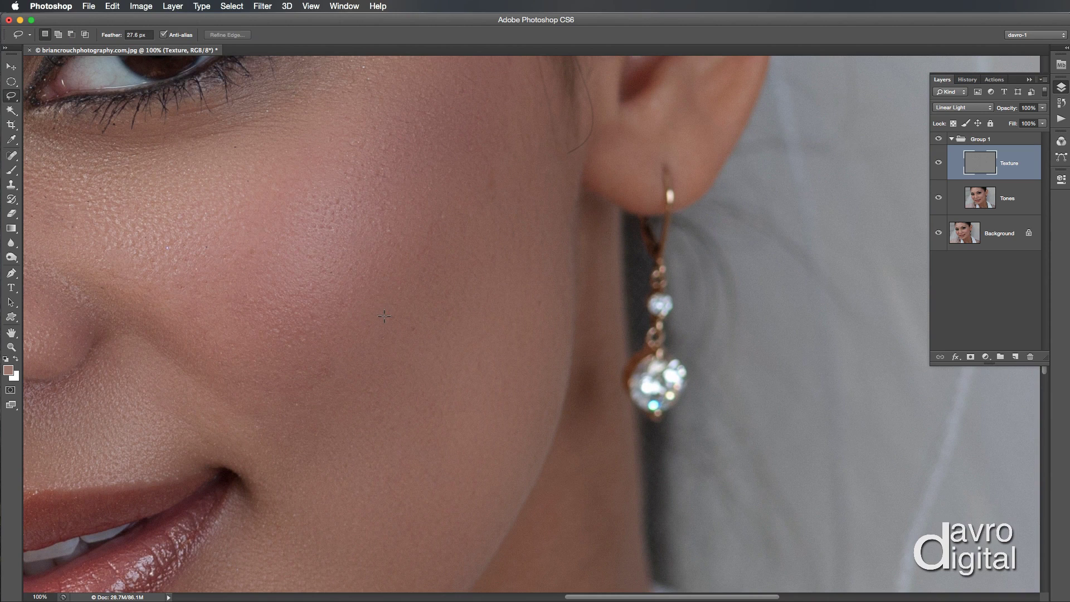
left_click(1010, 202)
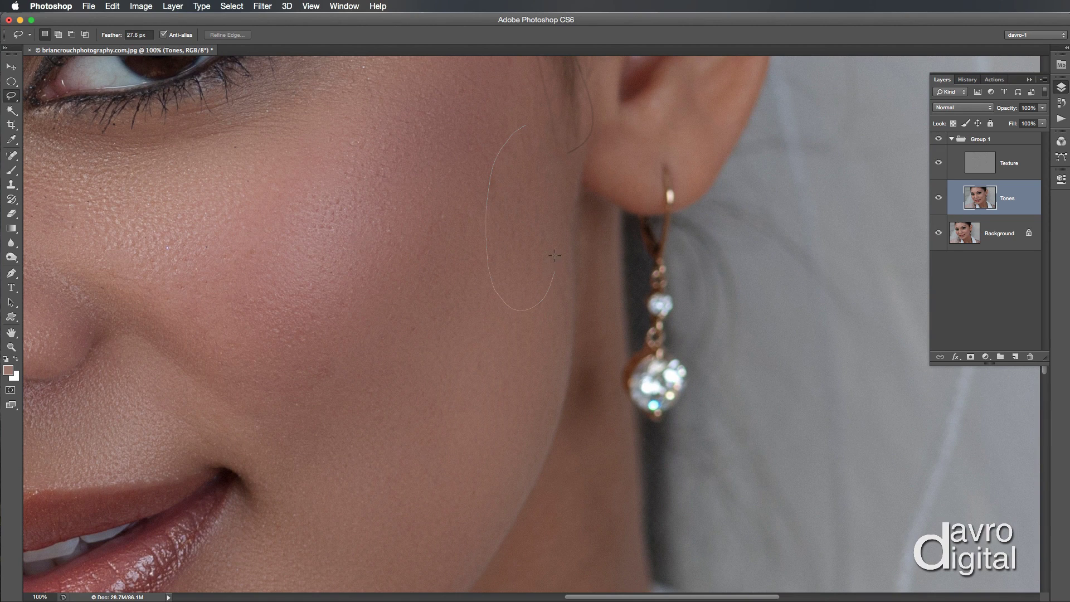
left_click_drag(543, 139, 528, 126)
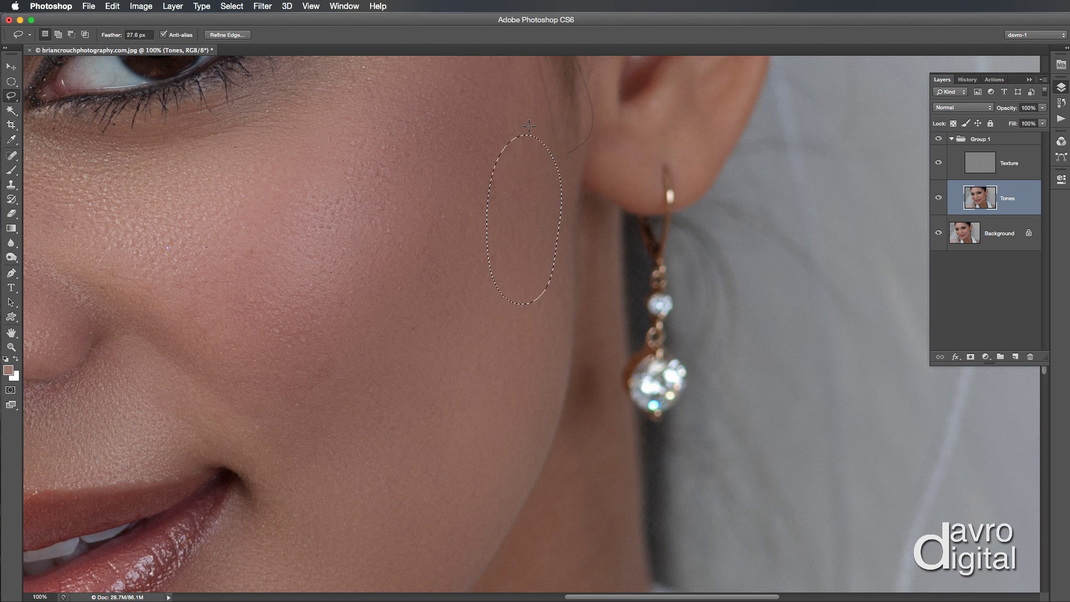
key("alt+super+f")
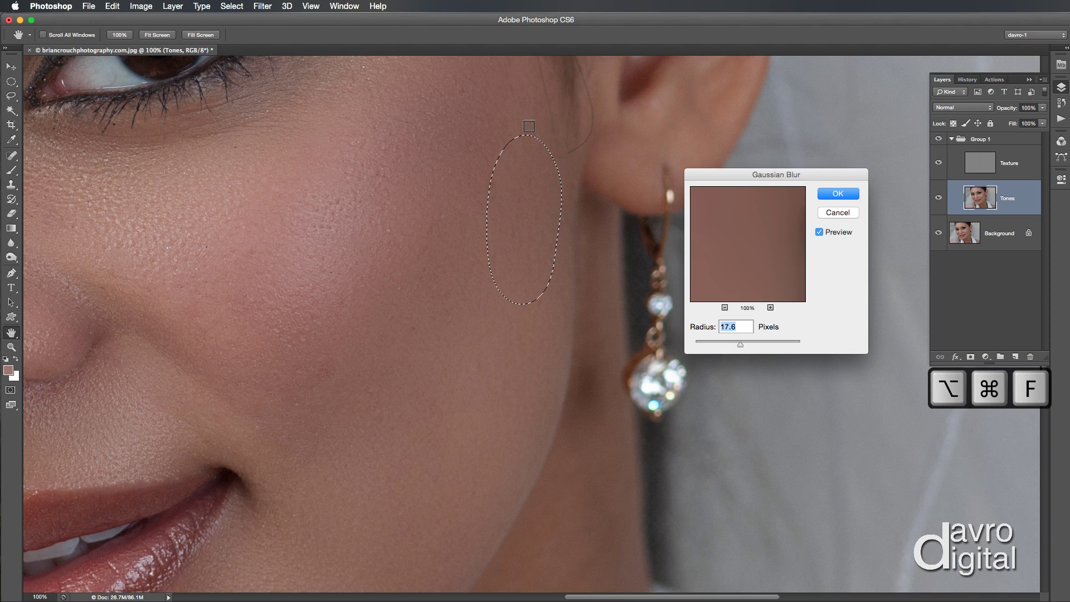
left_click_drag(739, 343, 744, 343)
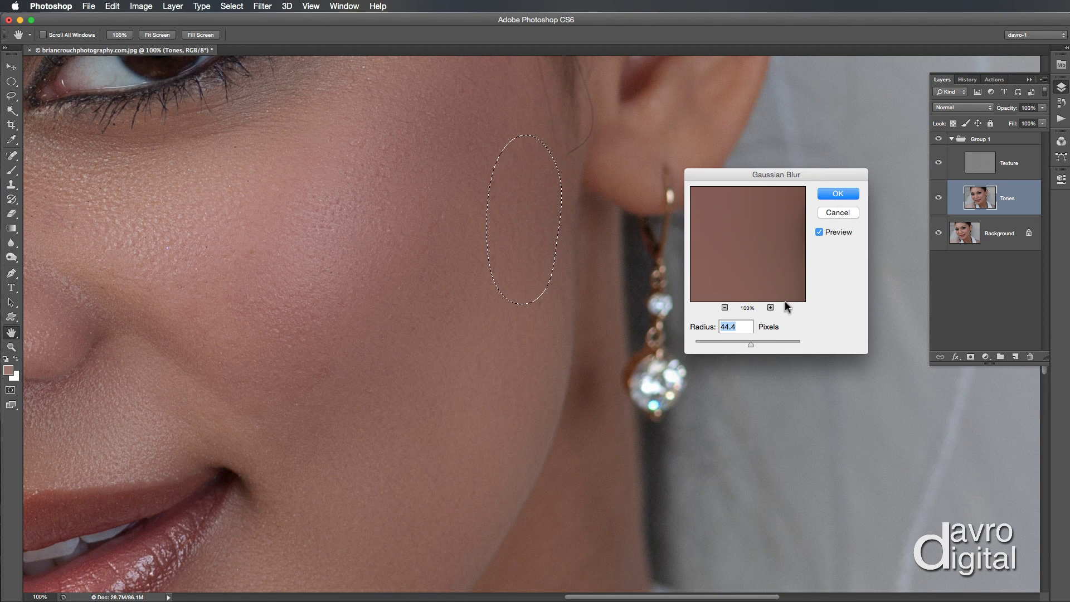
left_click(836, 195)
key("l")
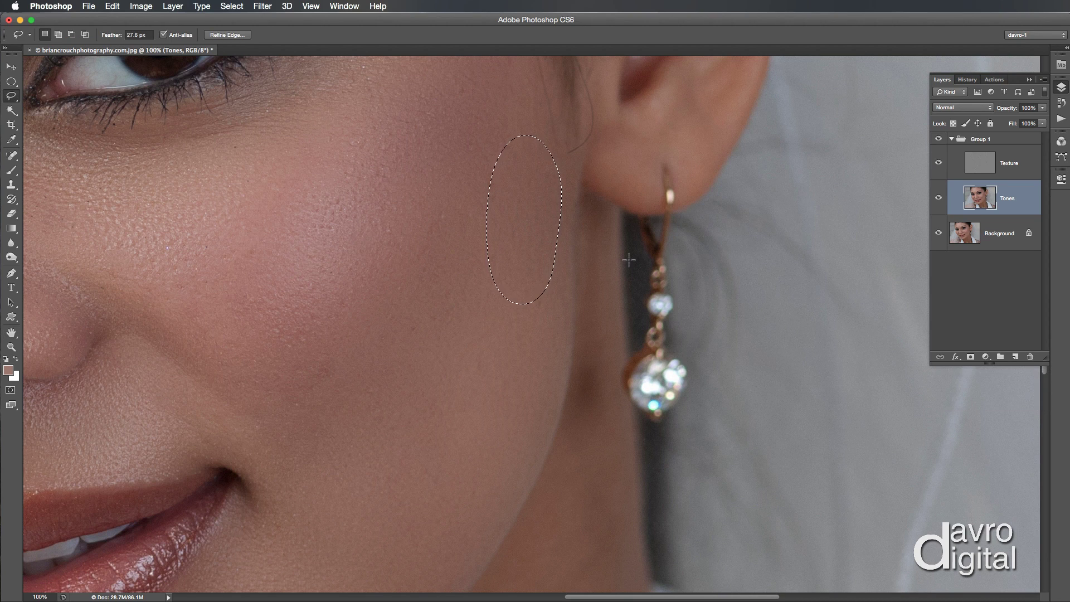
Clear the selection and heal the bump above the eyebrow's outer end and the forehead spots on the Texture layer.
mouse_move(392, 155)
left_mouse_down()
mouse_move(558, 382)
mouse_move(644, 553)
mouse_move(659, 551)
left_mouse_up()
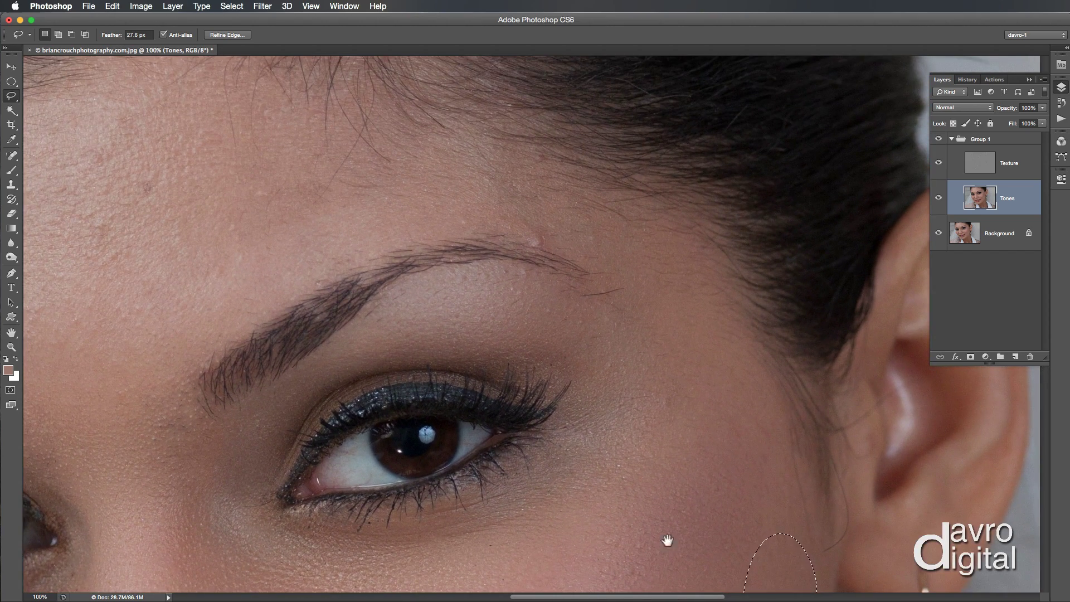
left_click(980, 170)
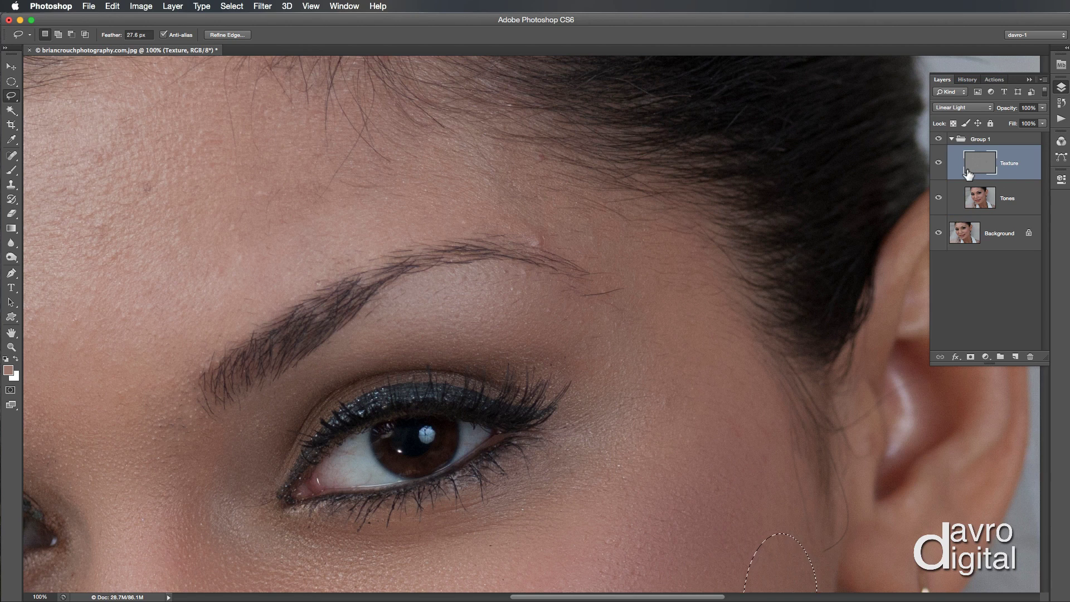
key("j")
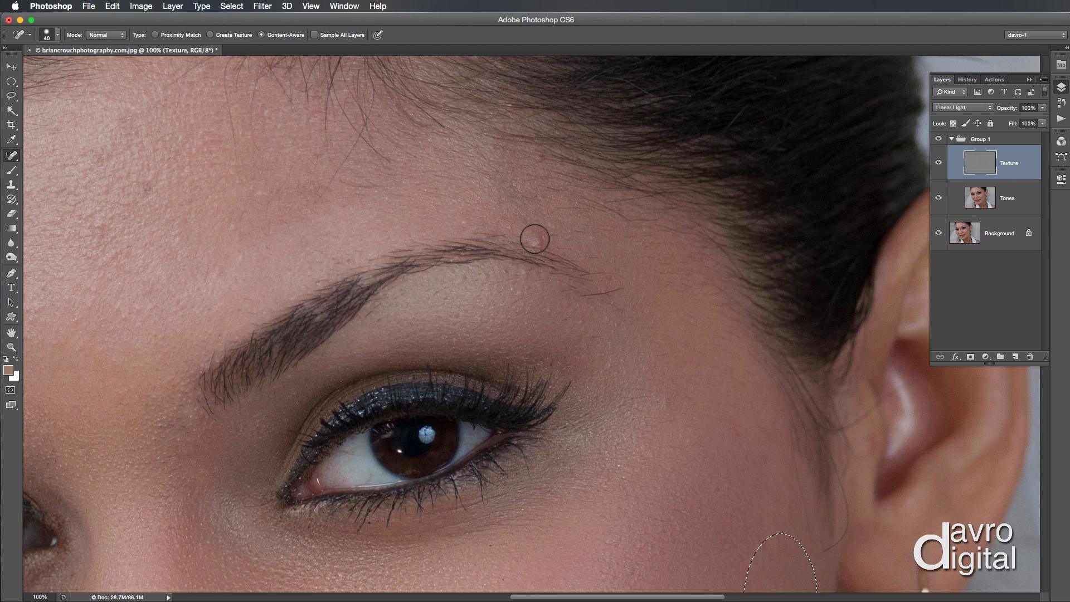
key("super+d")
mouse_move(534, 238)
left_mouse_down()
mouse_move(543, 231)
mouse_move(531, 225)
left_mouse_up()
left_click(347, 181)
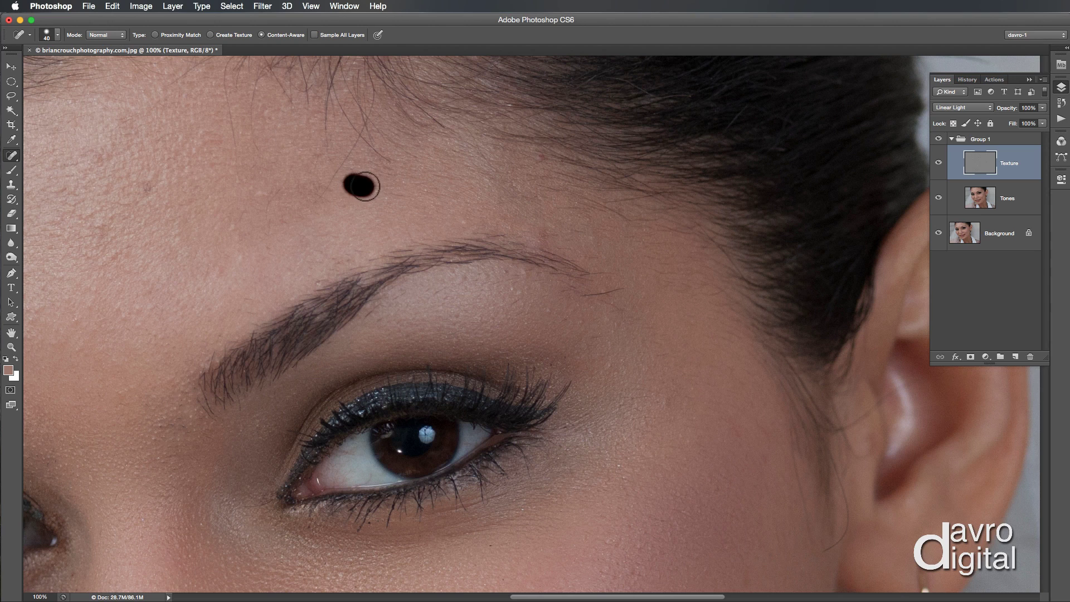
mouse_move(324, 195)
left_mouse_down()
mouse_move(343, 160)
mouse_move(280, 184)
mouse_move(268, 231)
left_mouse_up()
left_click(339, 163)
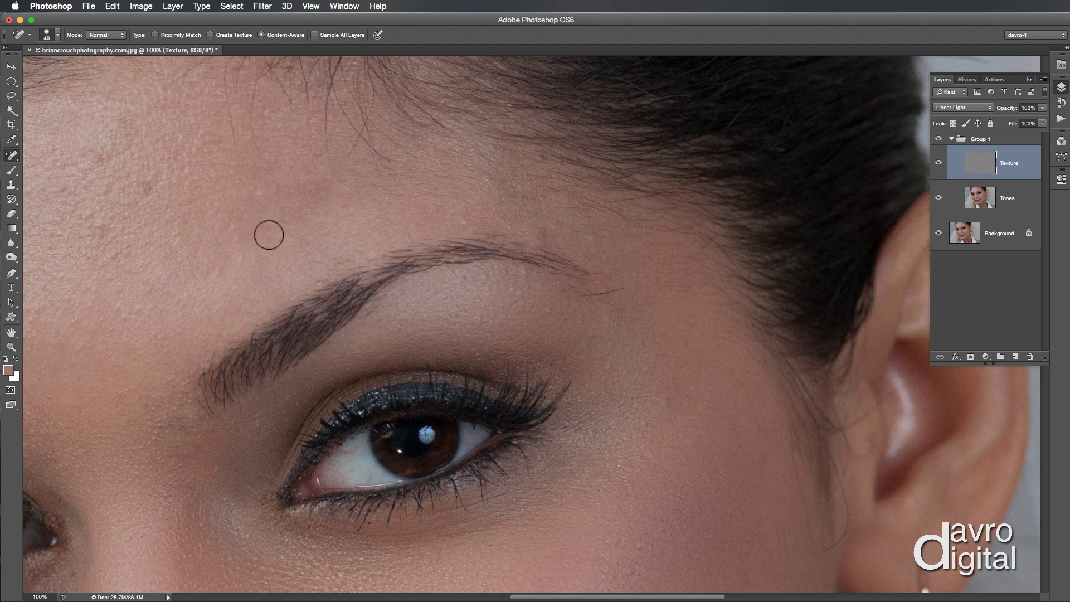
Remove the stray hairs beyond the eyebrow's outer end with the Spot Healing Brush, reducing its size to 15.
mouse_move(617, 298)
left_mouse_down()
mouse_move(603, 292)
mouse_move(604, 277)
left_mouse_up()
key("bracketleft")
left_click(597, 290)
left_click_drag(581, 294, 581, 294)
On the Tones layer, lasso the strip above the eyebrow nearer the visible ear and apply a 23.3-pixel Gaussian Blur.
left_click_drag(295, 262, 656, 268)
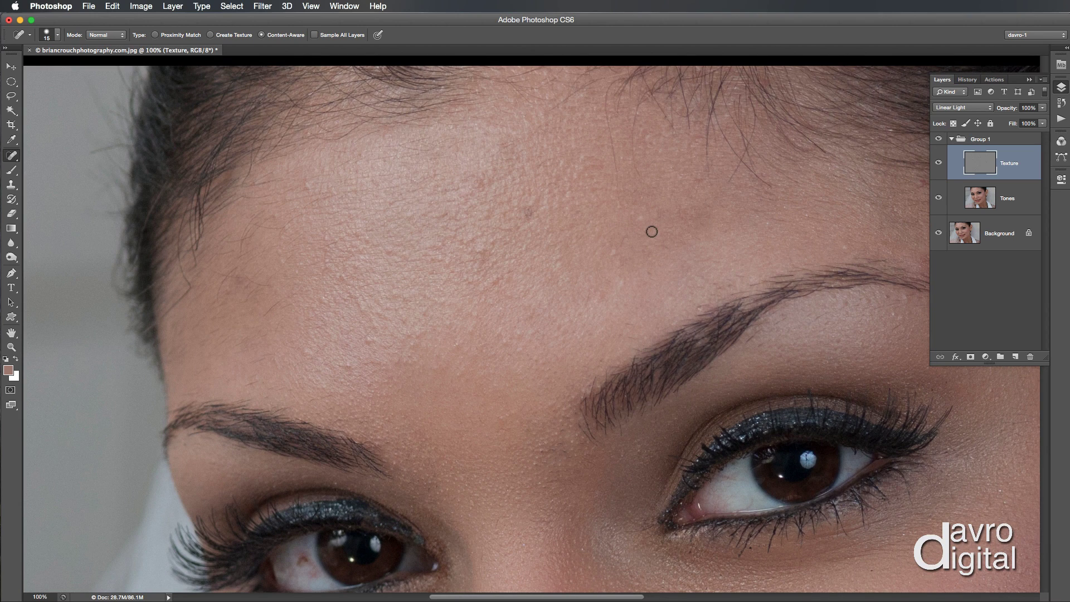
key("l")
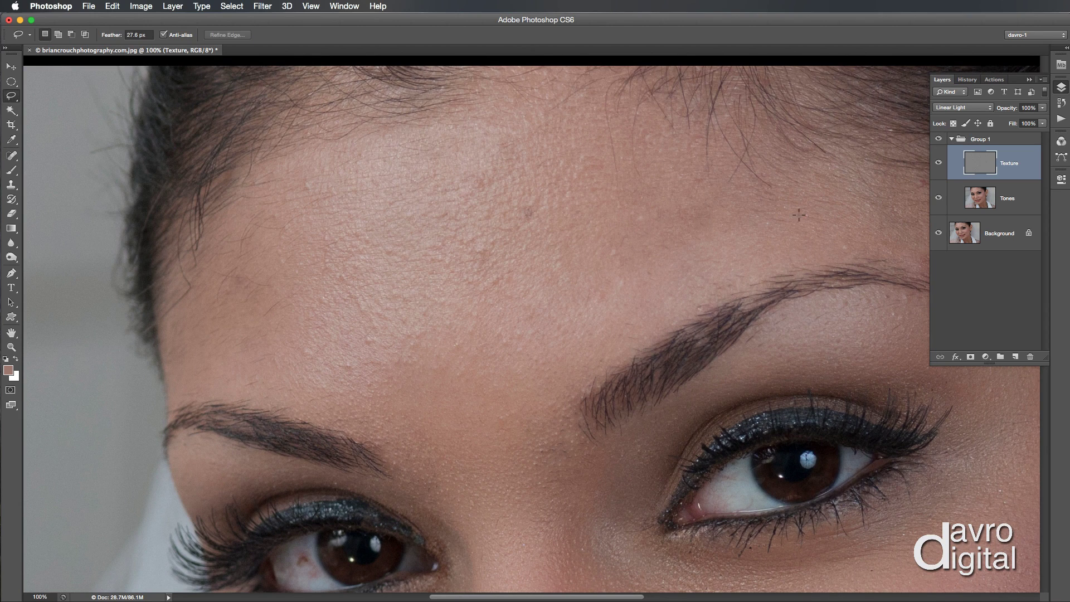
left_click(1013, 201)
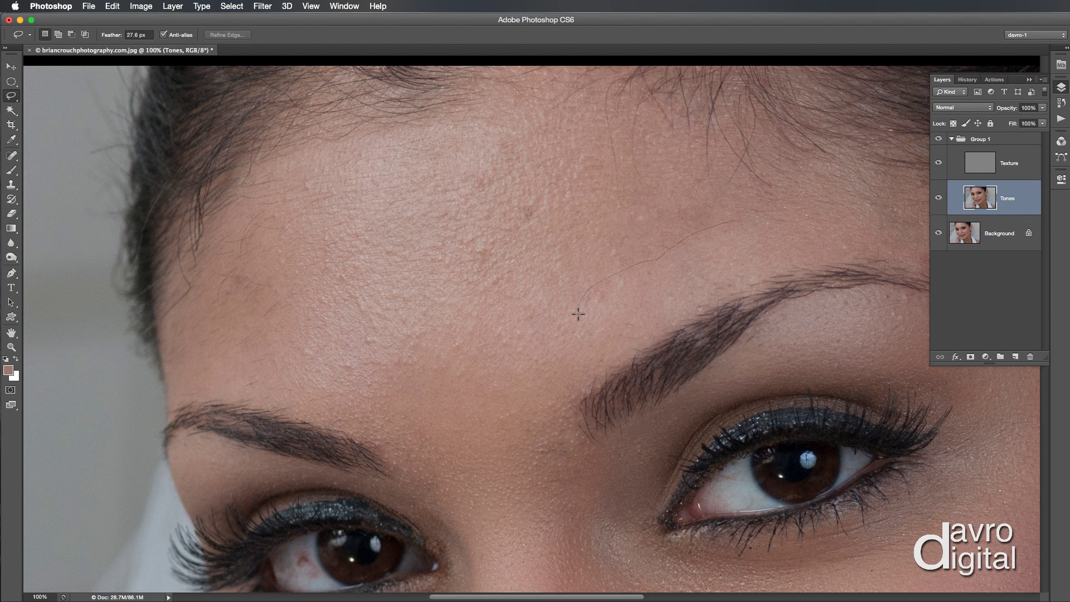
left_click_drag(788, 227, 730, 218)
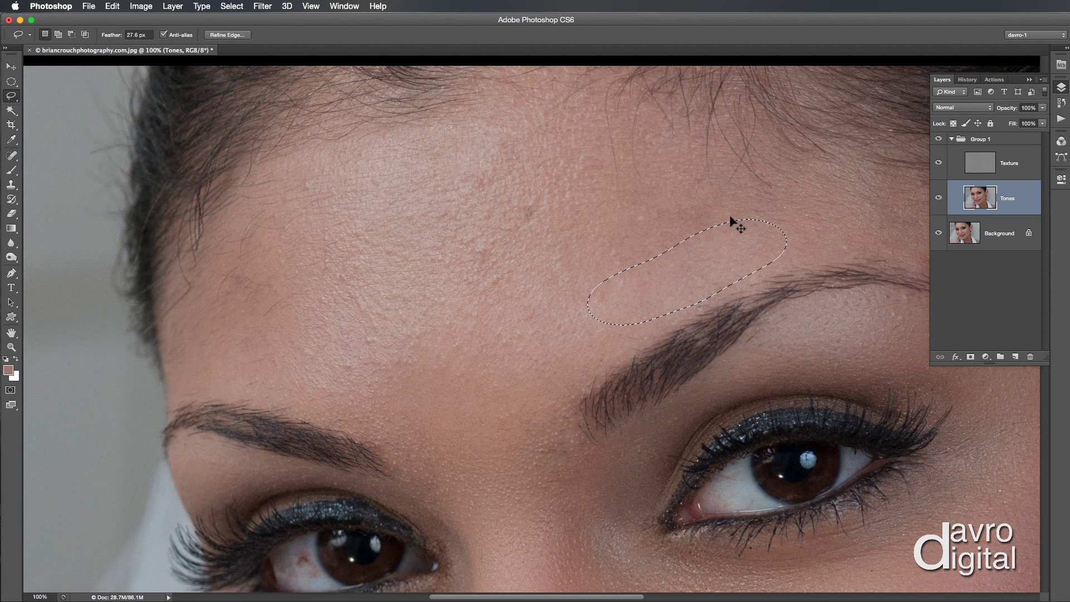
key("alt+super+f")
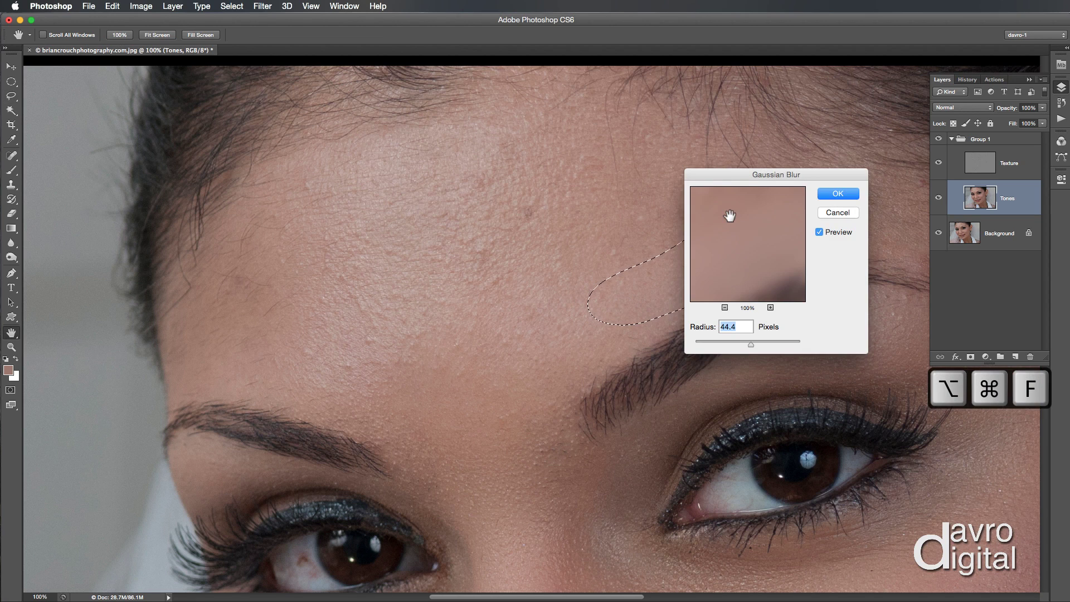
left_click_drag(748, 175, 257, 215)
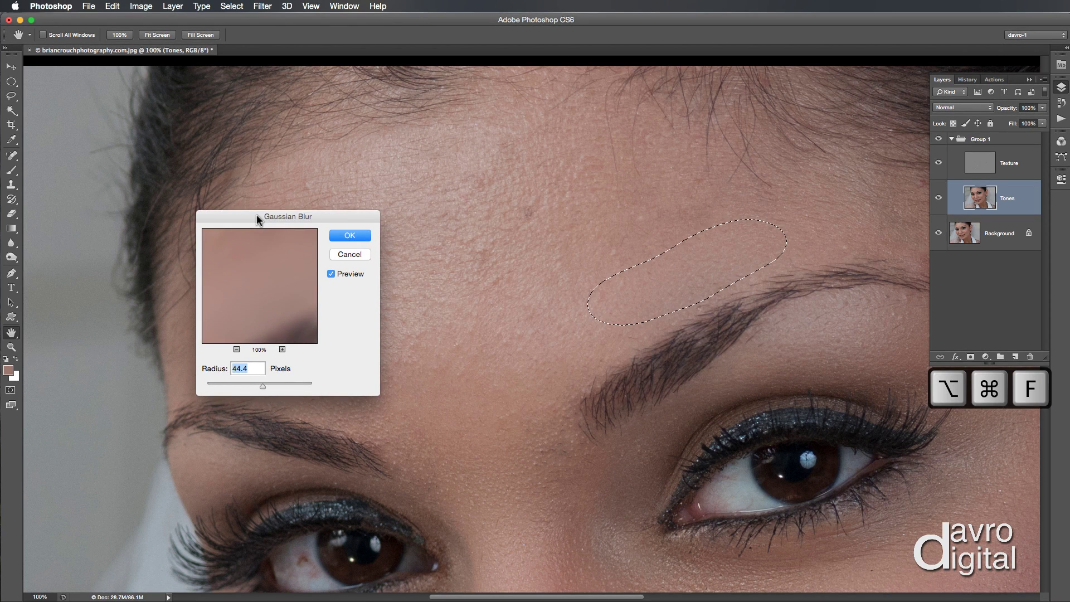
left_click_drag(263, 383, 254, 385)
left_click(353, 233)
key("l")
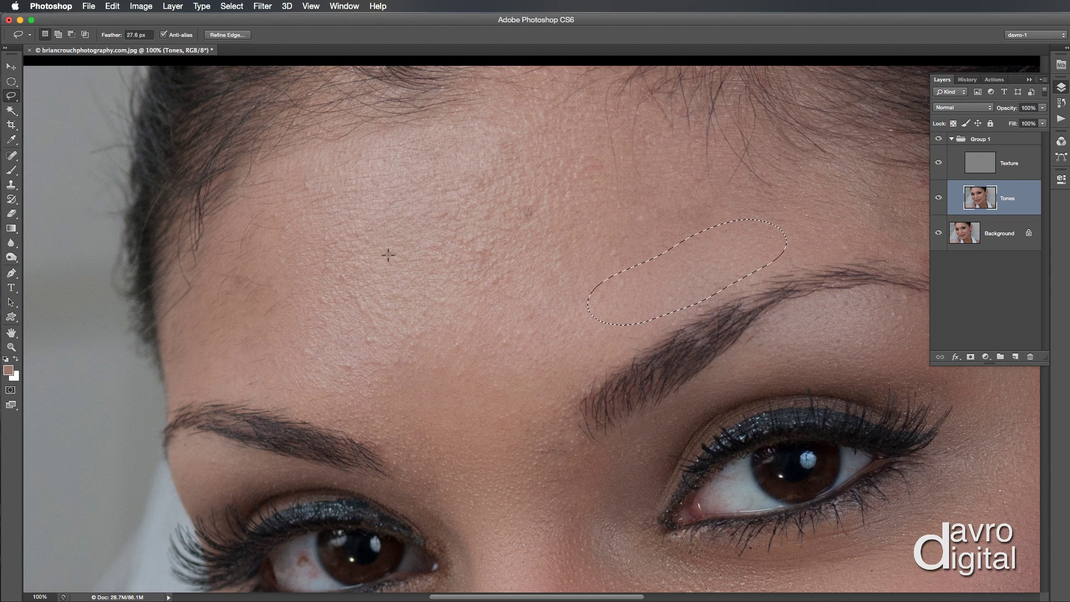
Lasso the large shiny area of the upper forehead and apply a 27.5-pixel Gaussian Blur.
mouse_move(583, 116)
left_mouse_down()
mouse_move(568, 242)
mouse_move(529, 294)
mouse_move(485, 312)
mouse_move(427, 317)
mouse_move(359, 300)
mouse_move(313, 266)
mouse_move(315, 167)
left_mouse_up()
left_click_drag(365, 138, 577, 117)
key("alt+super+f")
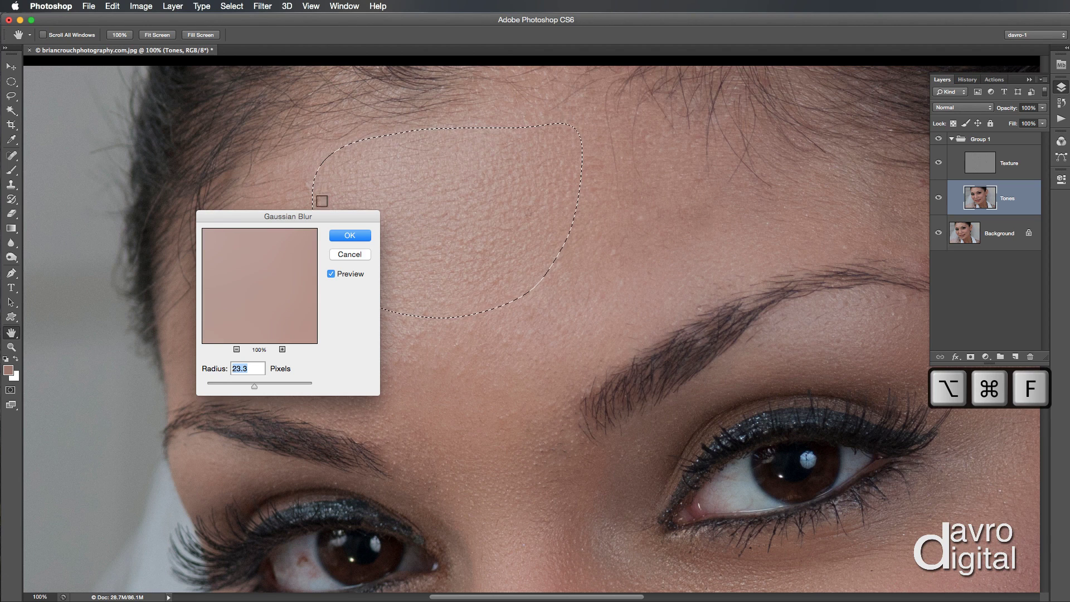
left_click_drag(300, 219, 755, 136)
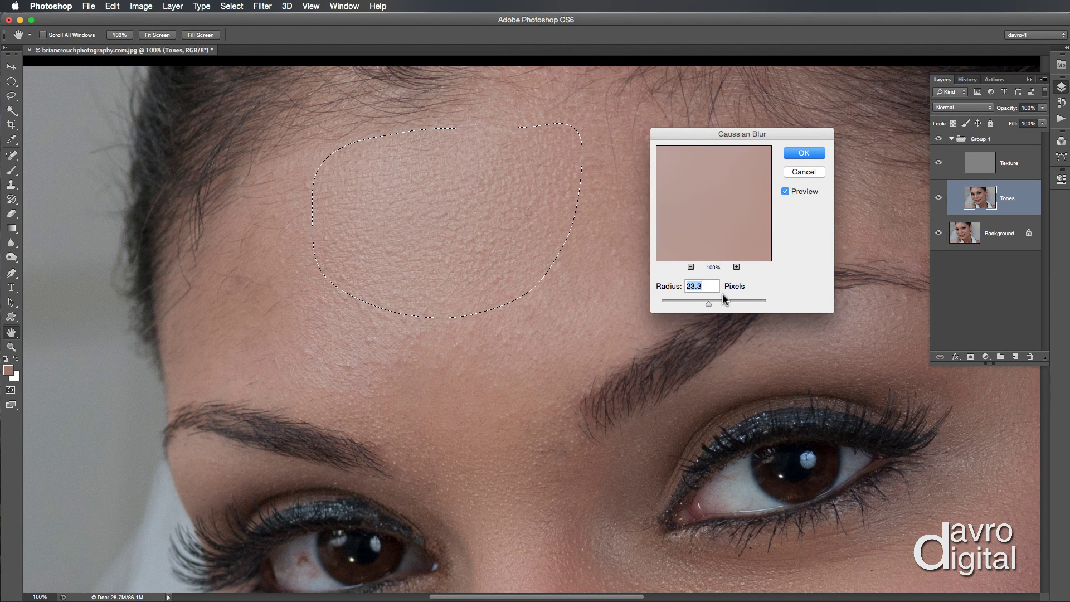
left_click_drag(707, 299, 710, 300)
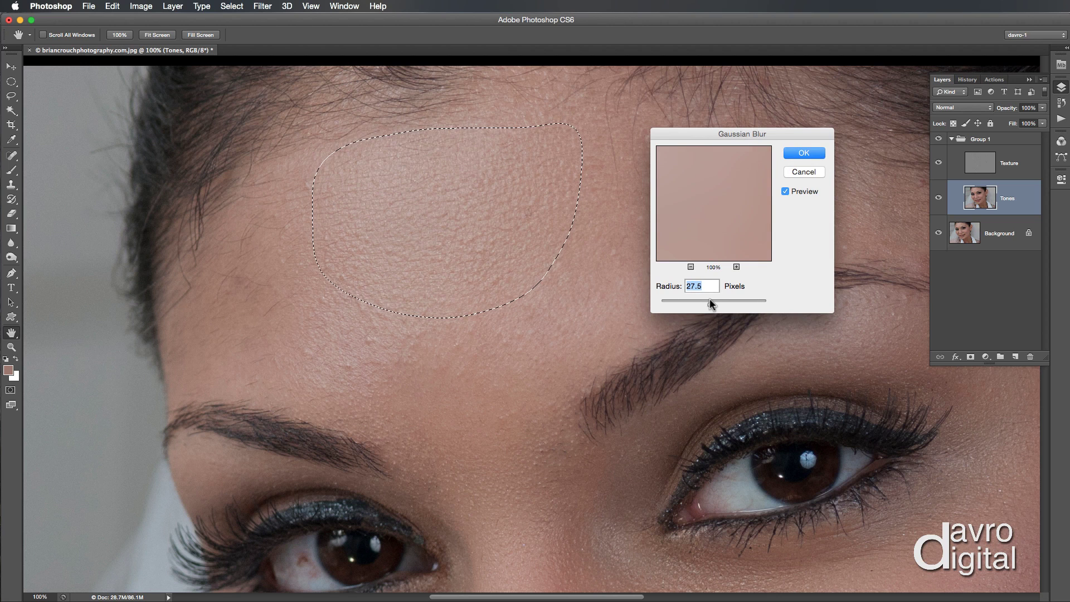
left_click(803, 153)
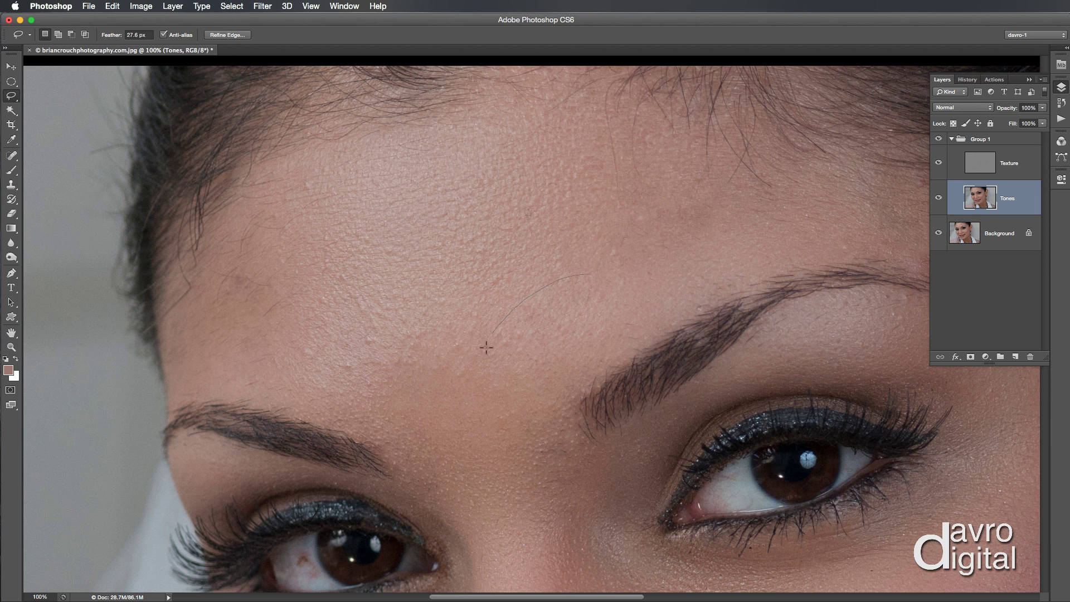
Lasso the lower forehead beside the inner end of the same eyebrow and apply a 27.5-pixel Gaussian Blur.
left_click_drag(635, 296, 602, 272)
key("super+alt+f")
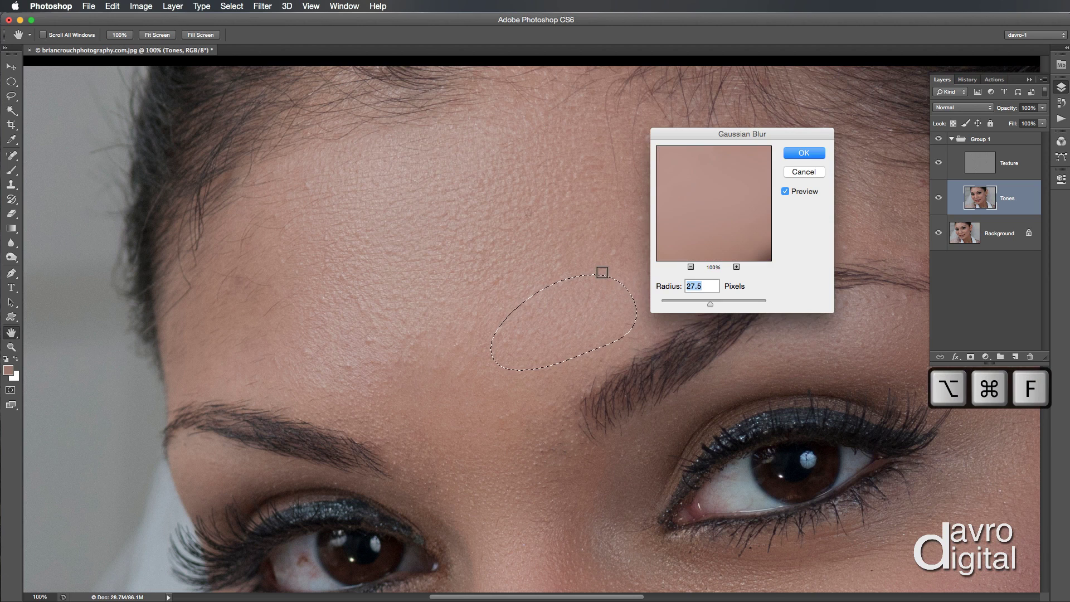
key("Return")
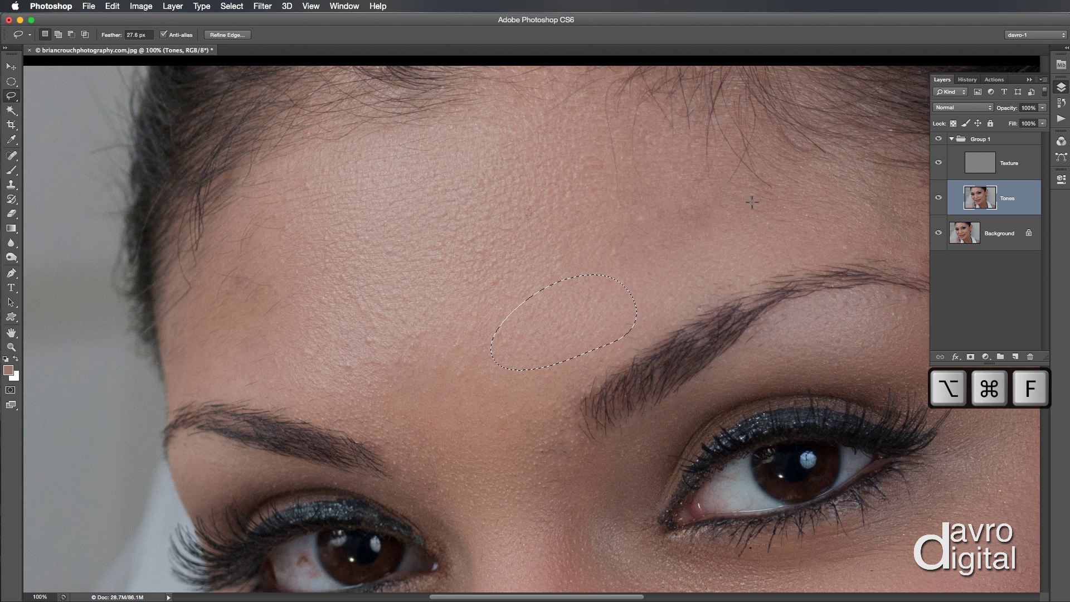
Lasso the forehead above the other eyebrow, apply a 27.5-pixel Gaussian Blur and clear the selection.
left_click_drag(419, 344, 363, 331)
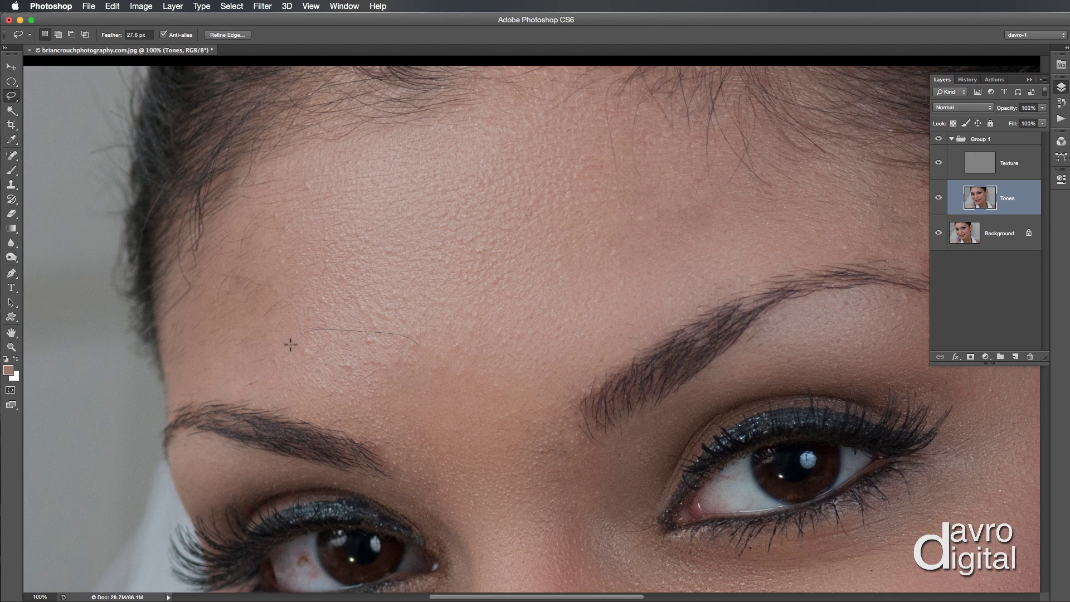
left_click_drag(422, 361, 428, 344)
key("super+alt+f")
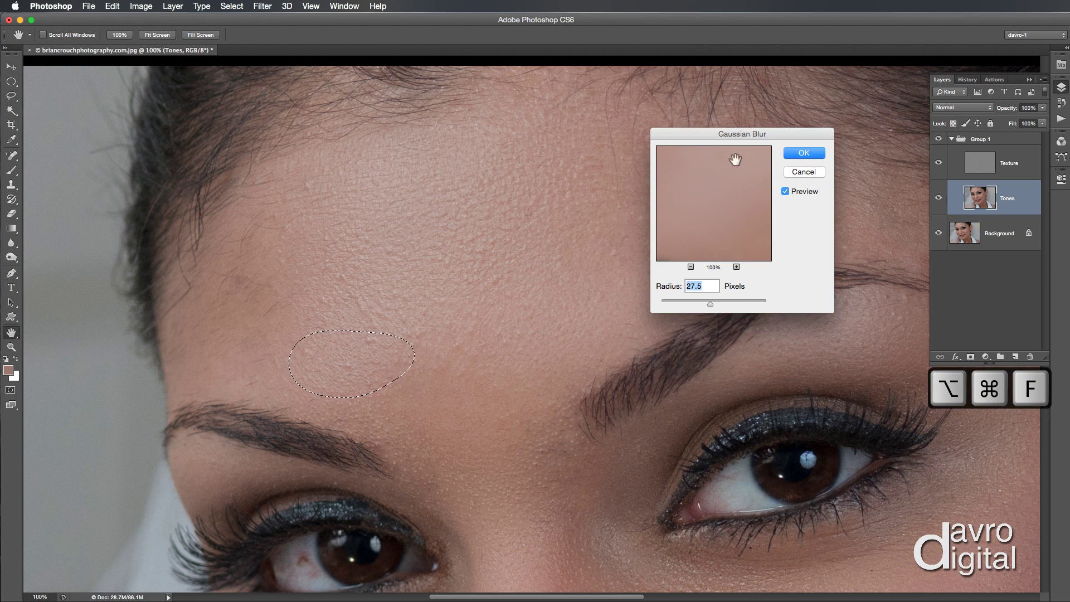
left_click(804, 153)
key("super+d")
Compare the whole portrait before and after retouching by toggling the visibility of Group 1, and select the group.
key("super+0")
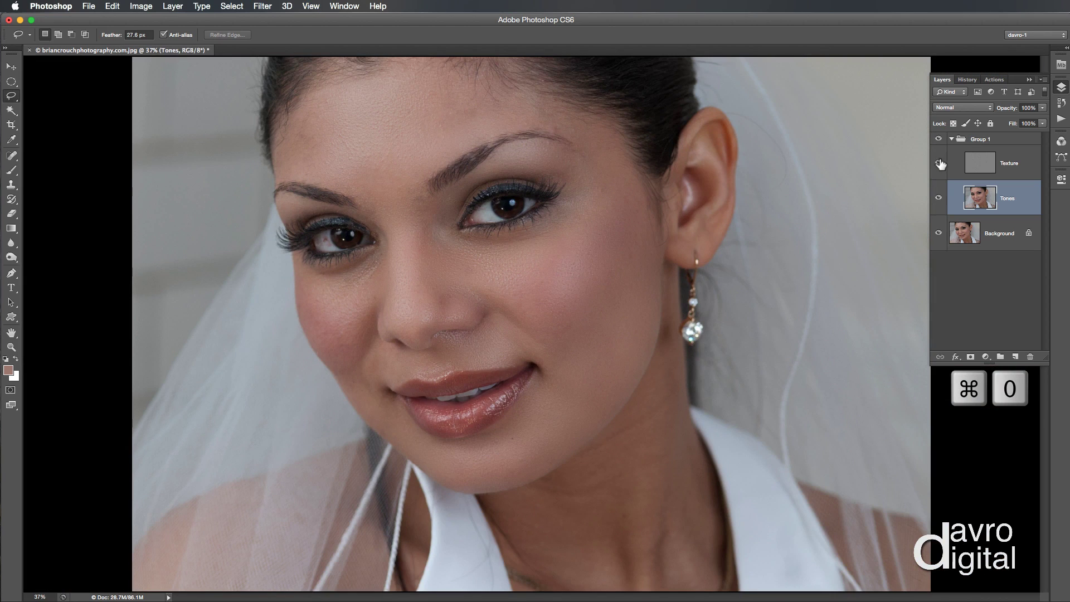
left_click(939, 141)
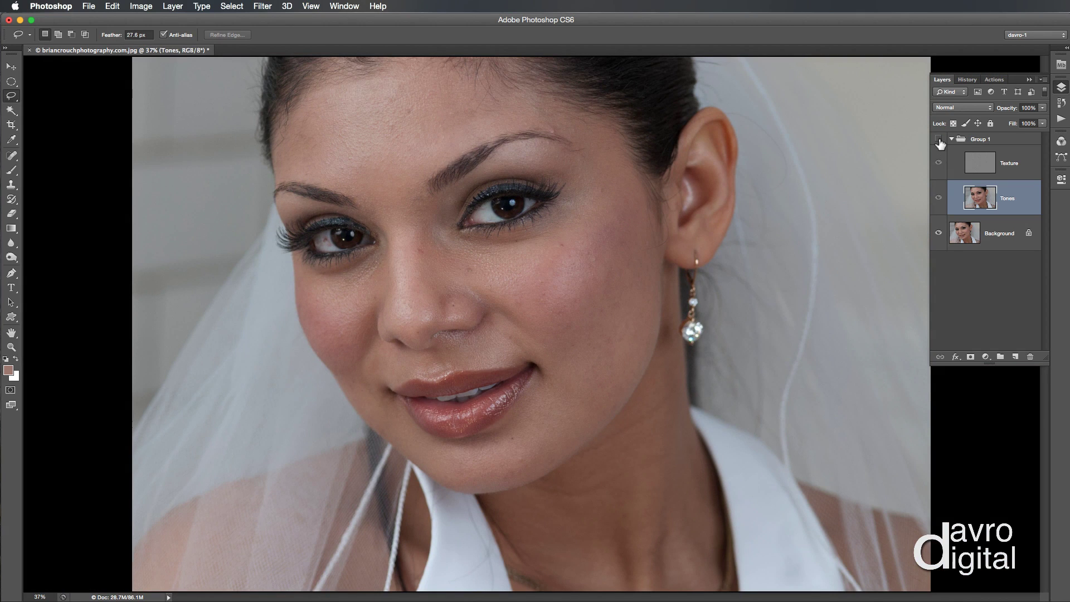
left_click(938, 141)
left_click(939, 141)
left_click(939, 141)
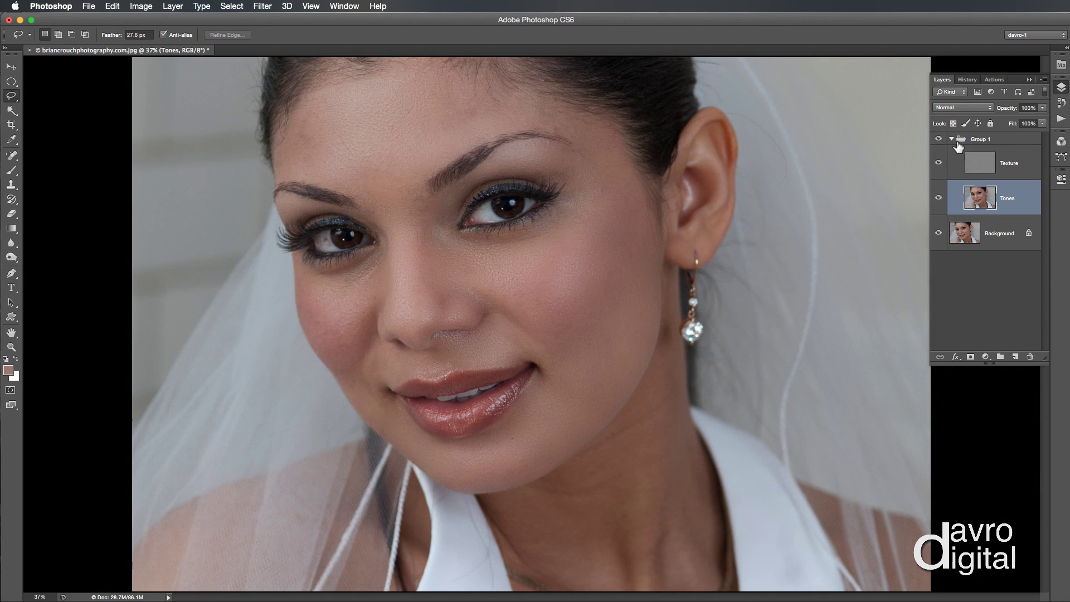
left_click(975, 143)
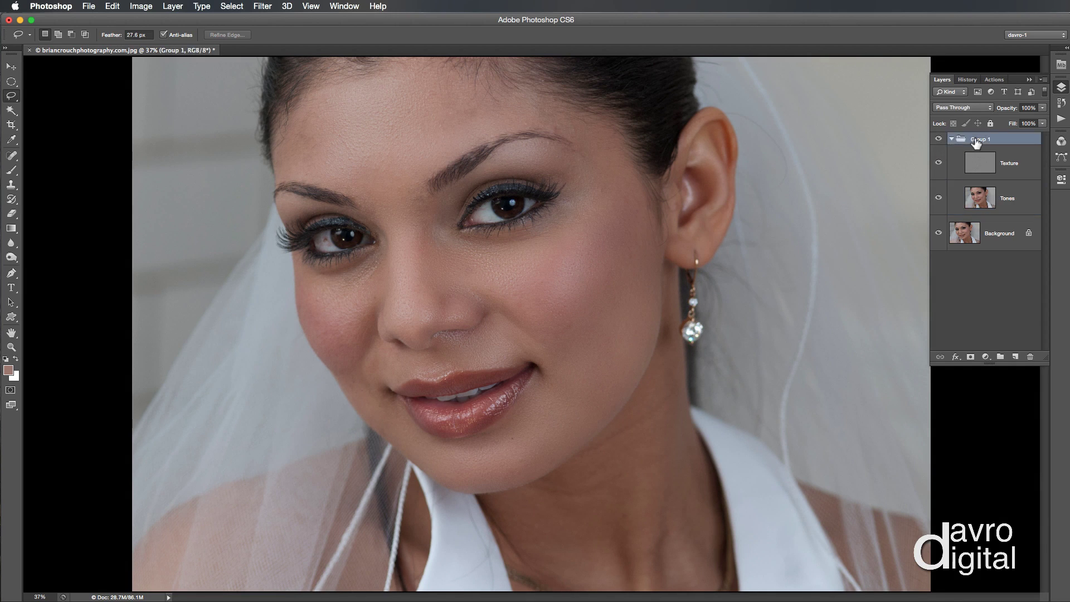
left_click(951, 140)
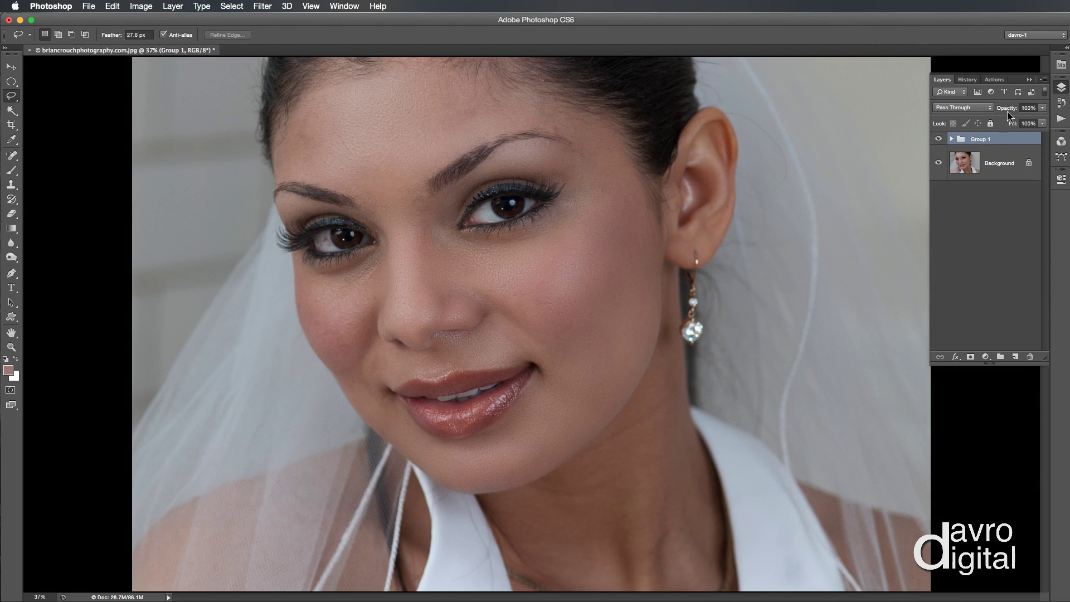
left_click_drag(1011, 112, 1003, 113)
left_click(962, 144)
left_click(951, 139)
On the Tones layer, brush sampled skin colour over the dark patch on the neck between the jawline and the earring.
left_click(1003, 202)
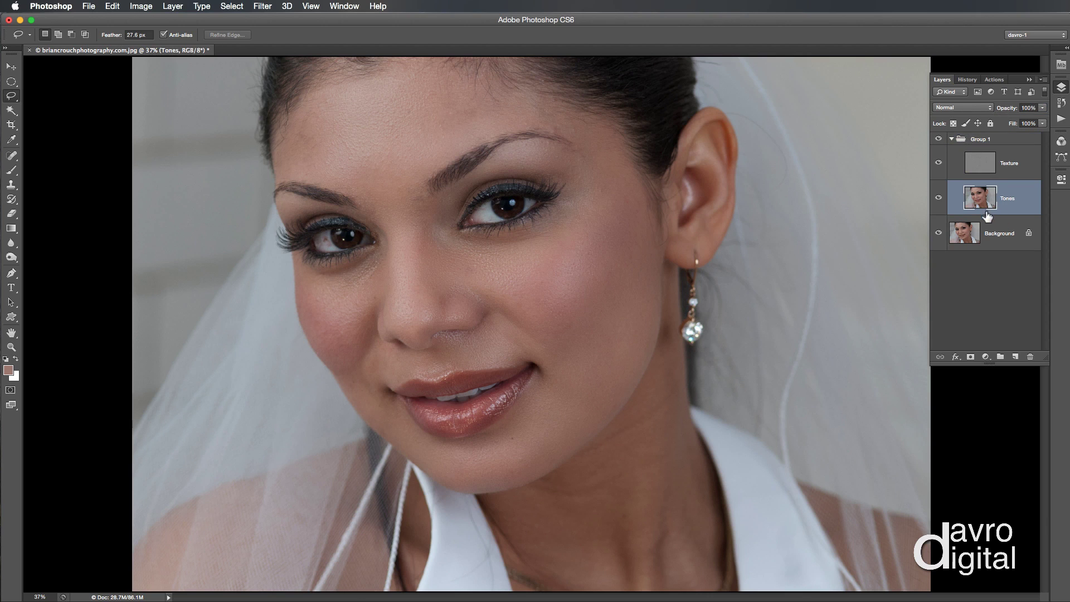
left_click(670, 330)
left_click(671, 332)
left_click(671, 332)
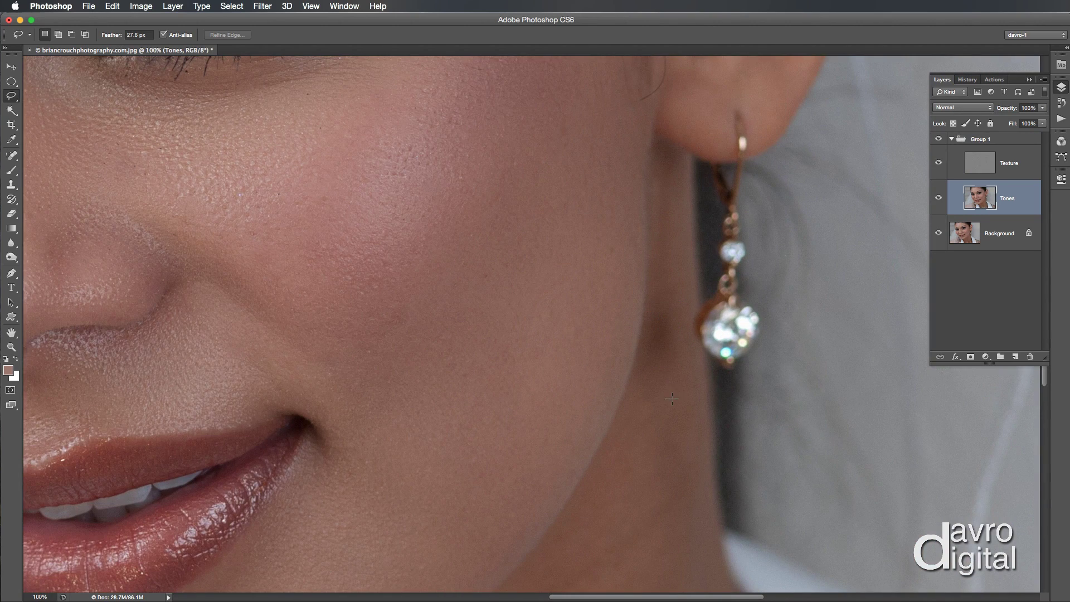
key("b")
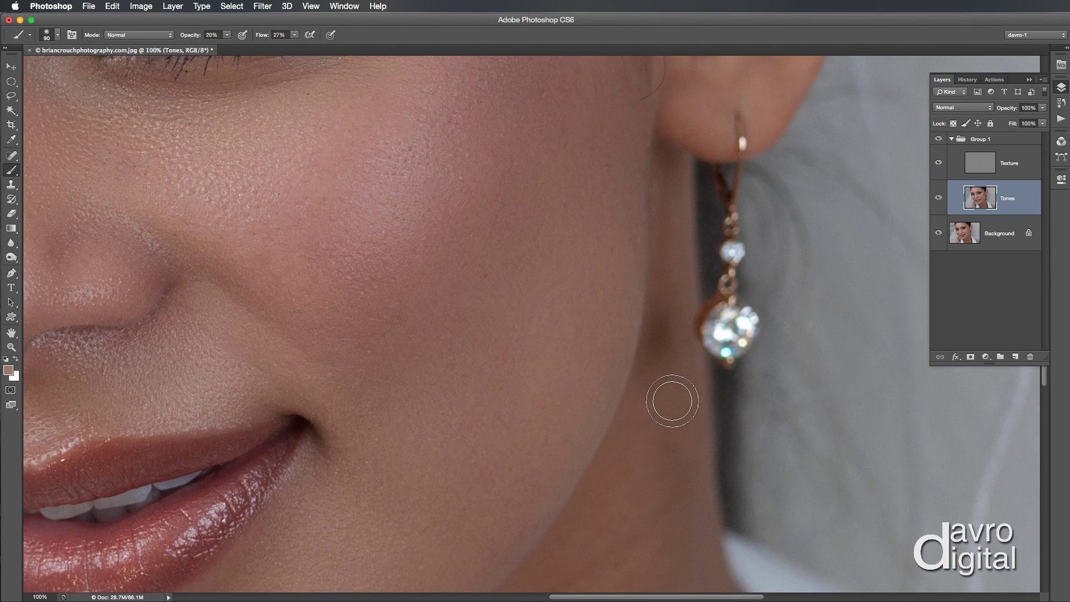
mouse_move(672, 402)
left_mouse_down()
mouse_move(660, 329)
mouse_move(663, 380)
mouse_move(659, 334)
left_mouse_up()
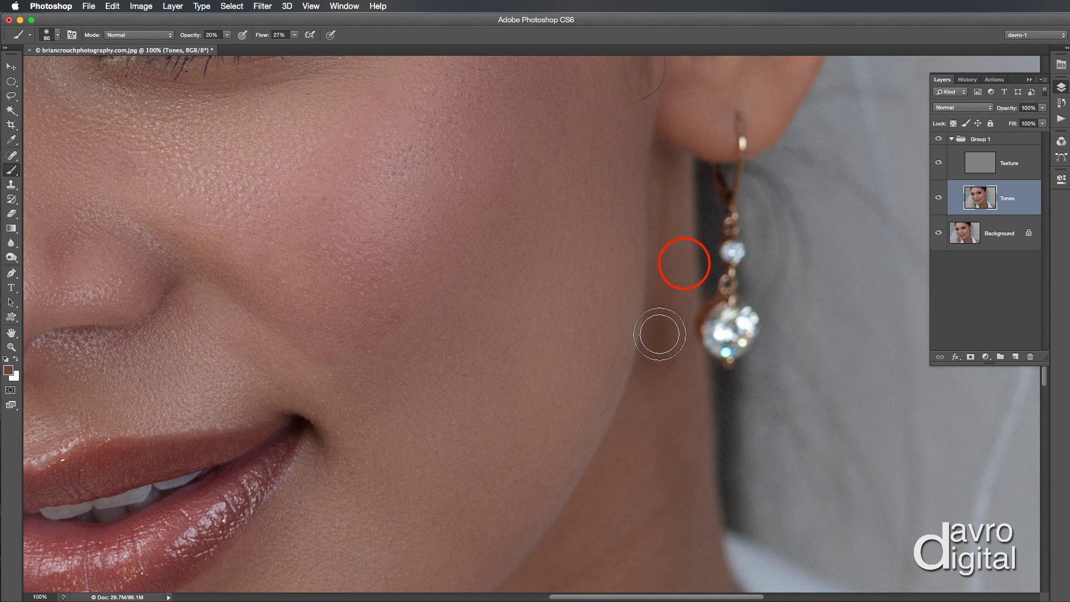
mouse_move(665, 254)
left_mouse_down()
mouse_move(675, 262)
mouse_move(657, 353)
mouse_move(664, 318)
mouse_move(662, 358)
mouse_move(664, 326)
mouse_move(661, 358)
mouse_move(662, 345)
mouse_move(675, 383)
mouse_move(662, 327)
mouse_move(670, 352)
left_mouse_up()
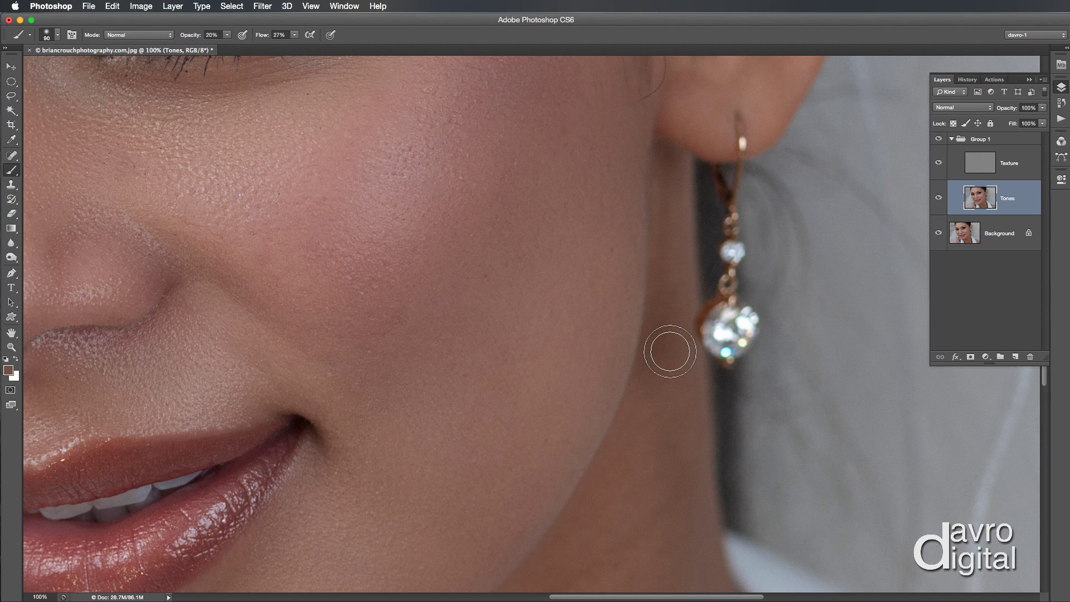
Check the brushed neck in the whole portrait against the original by hiding and reshowing Group 1.
key("super+0")
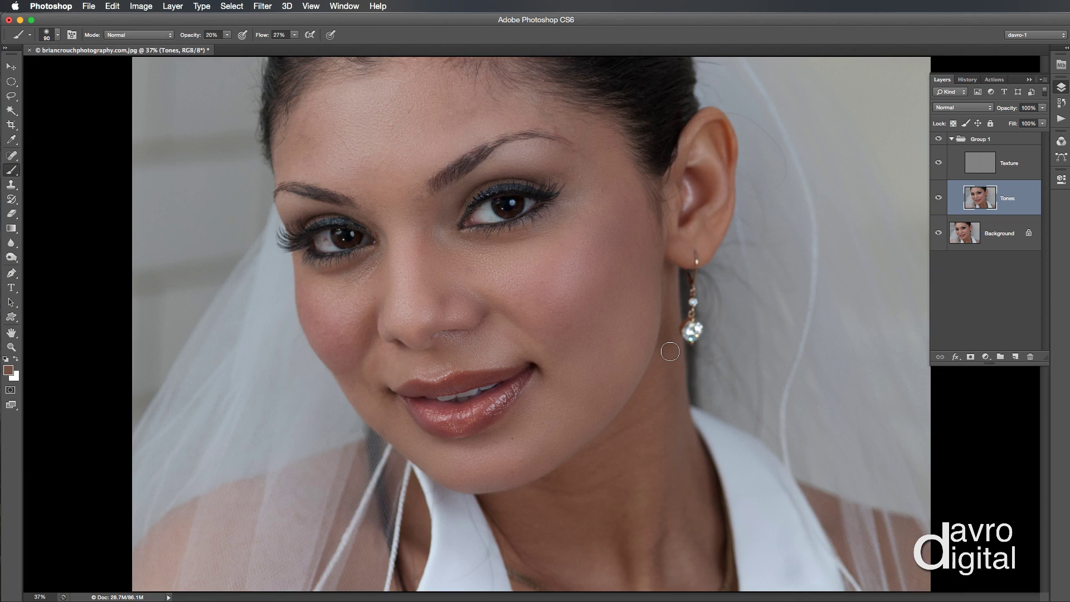
left_click(938, 140)
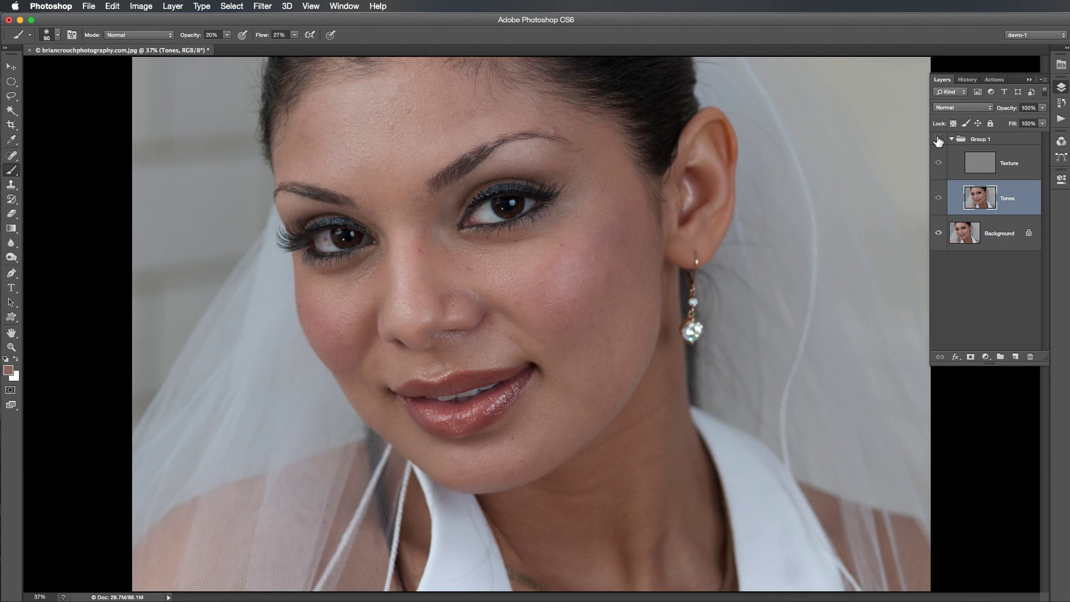
left_click(938, 140)
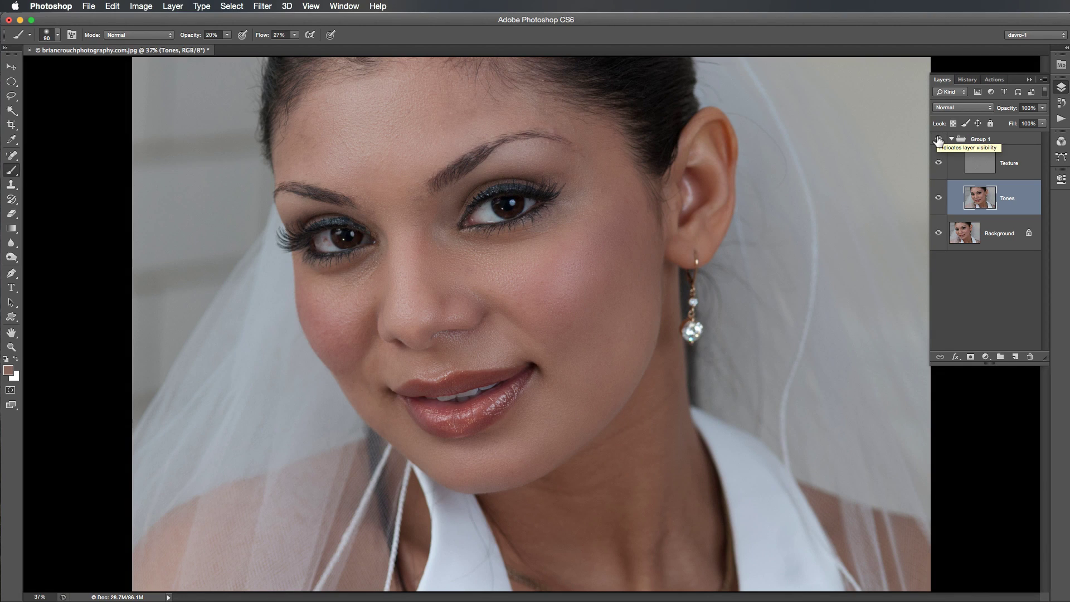